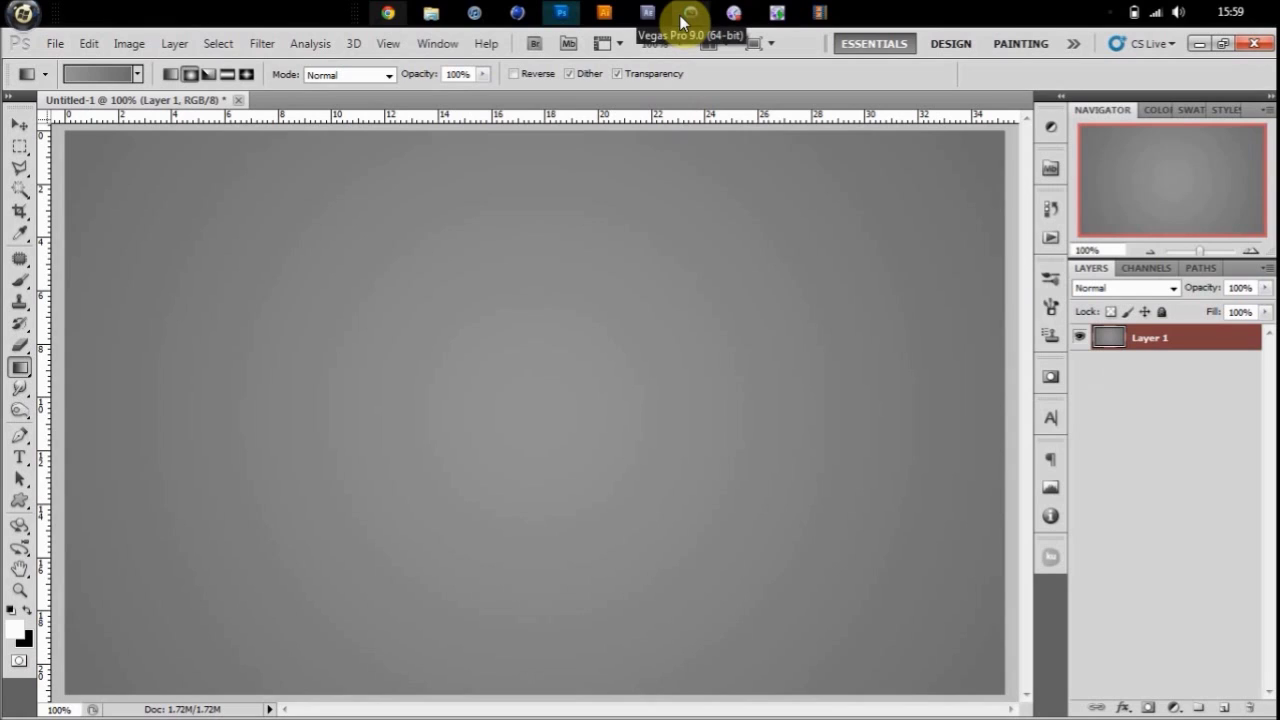
# Show the centre guides and add a vertical guide at 50% position
pyautogui.hotkey('ctrl', ';')
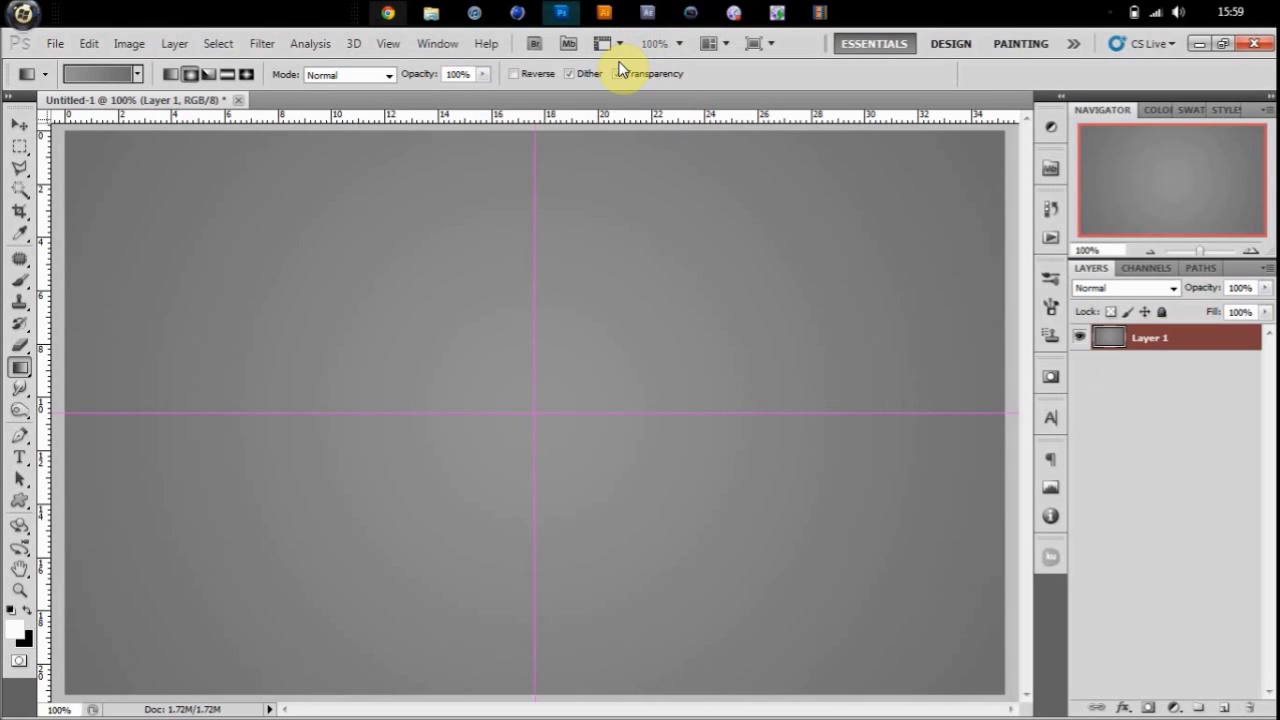
pyautogui.hotkey('ctrl', ';')
pyautogui.hotkey('ctrl', ';')
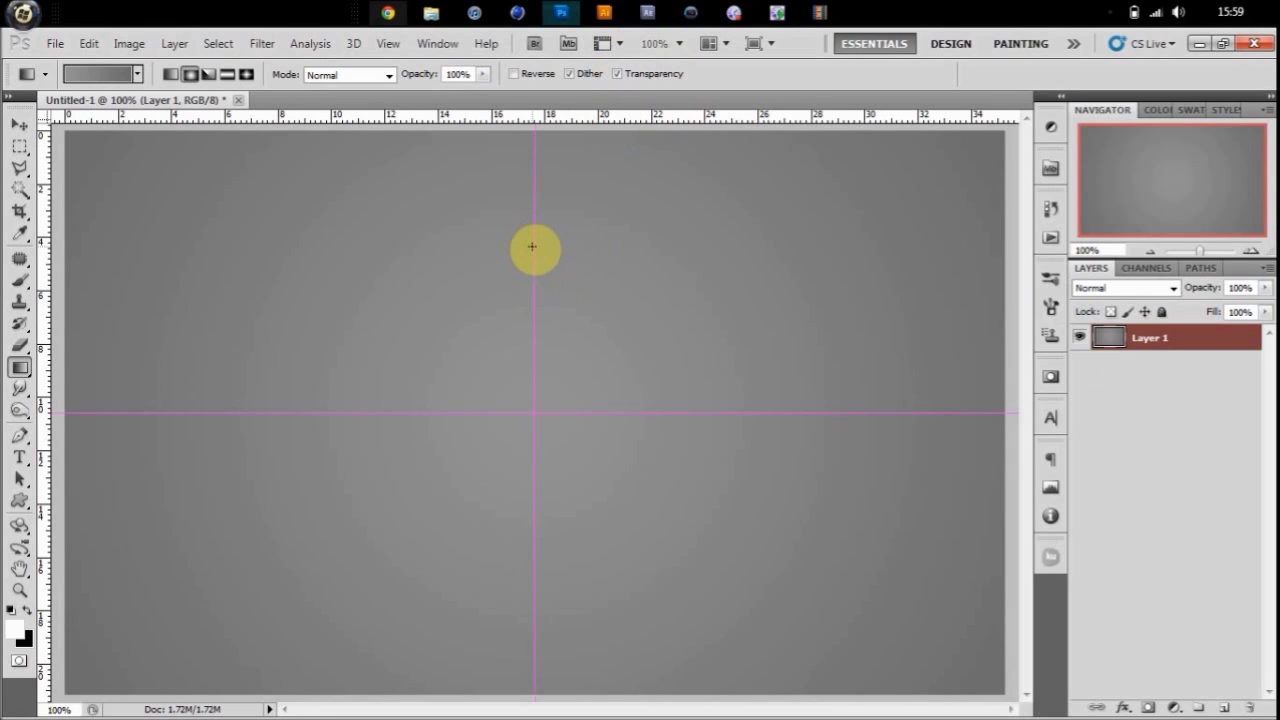
pyautogui.click(387, 45)
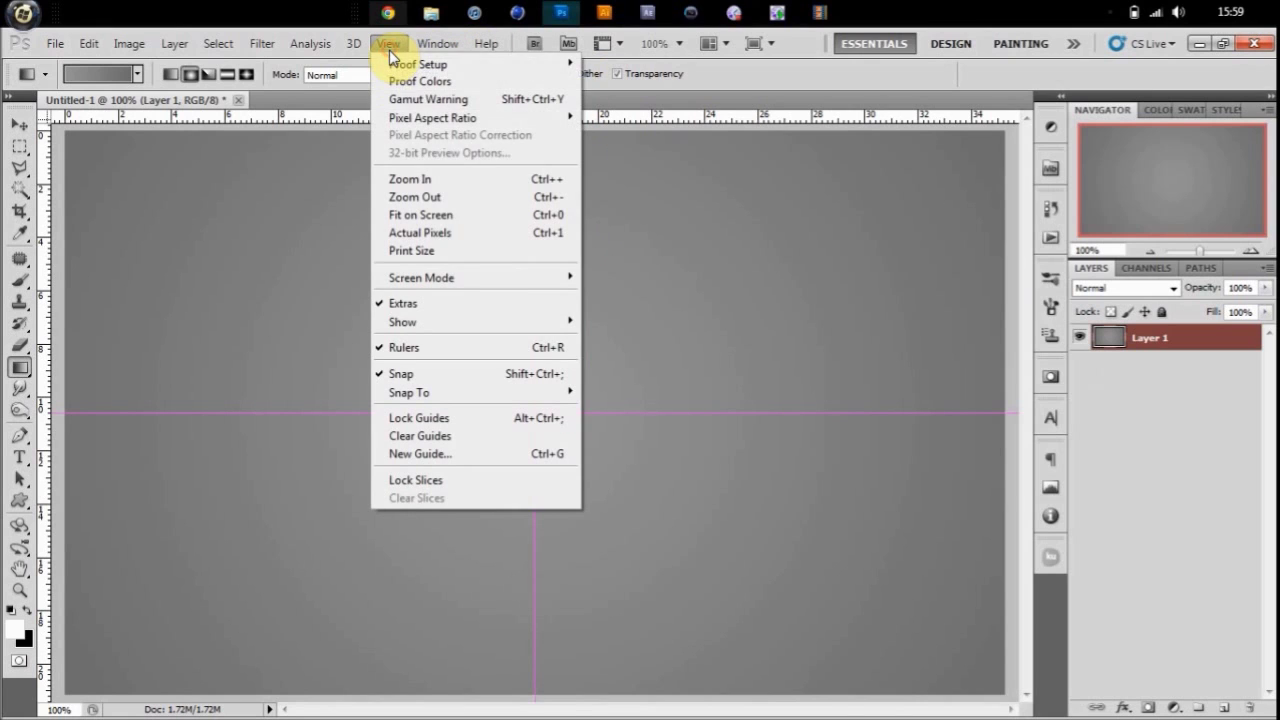
pyautogui.click(490, 454)
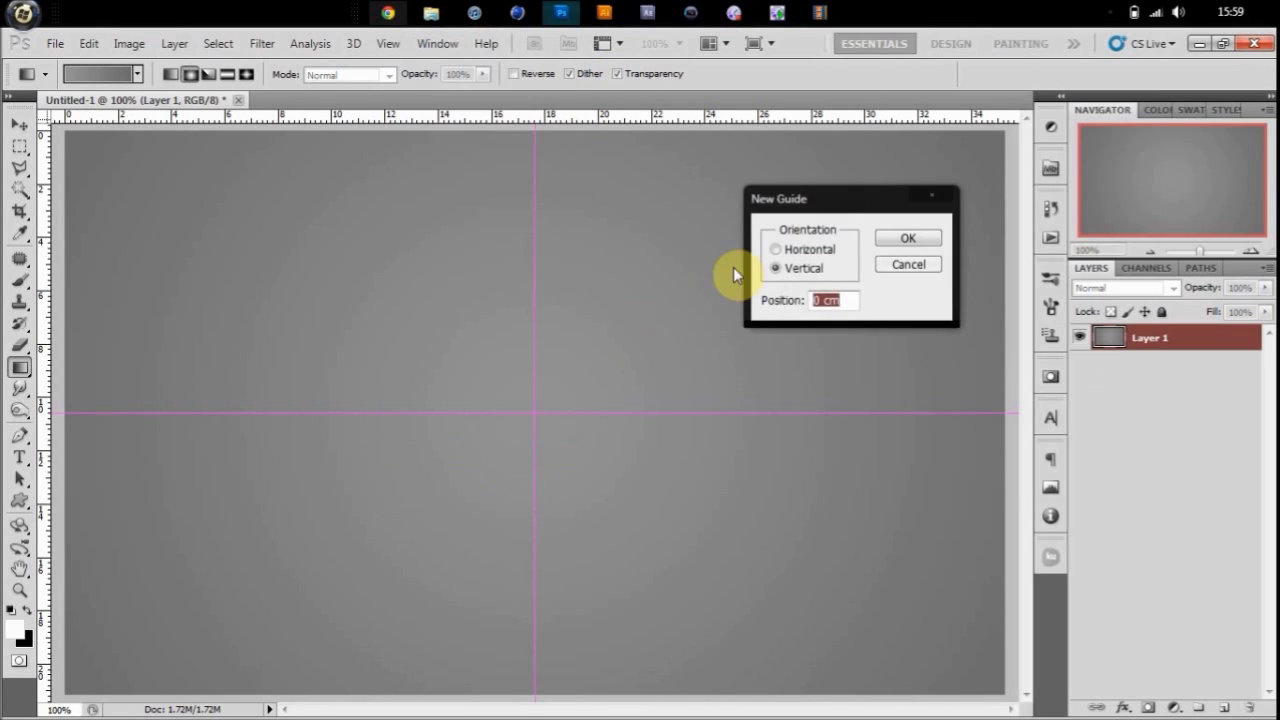
pyautogui.doubleClick(828, 299)
pyautogui.write('50')
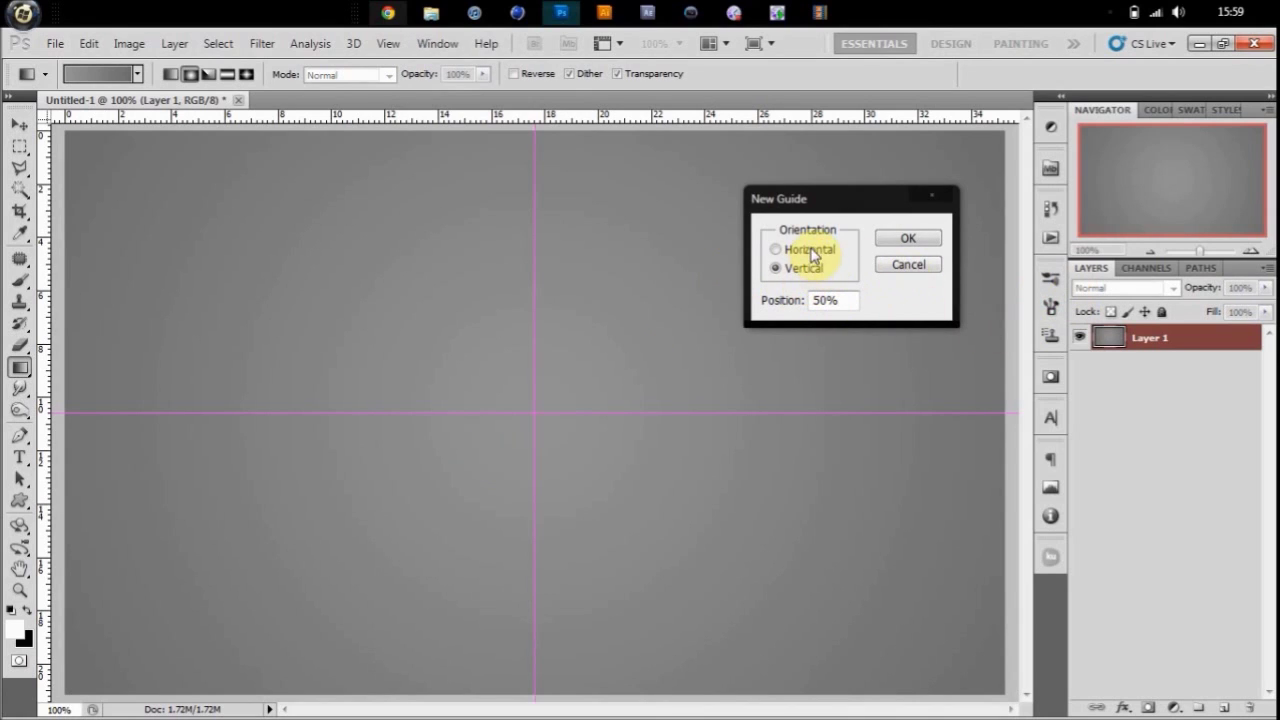
pyautogui.click(905, 242)
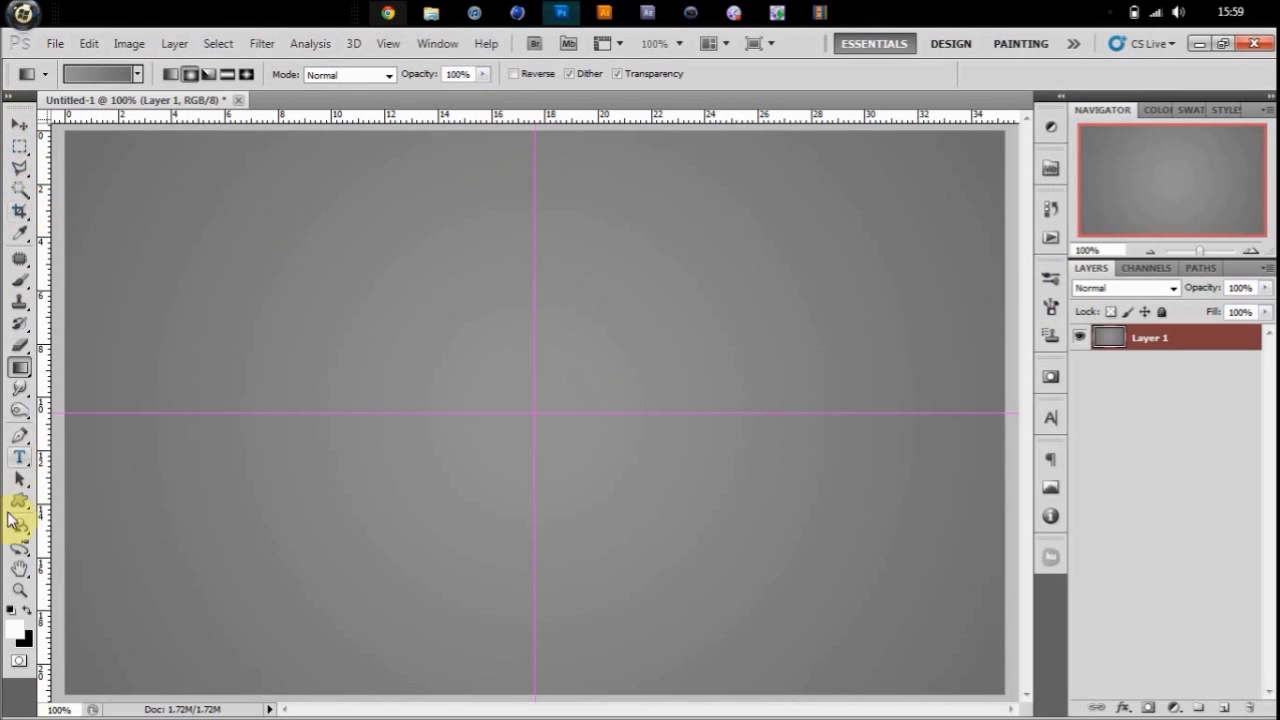
# Draw a magenta splat with the Custom Shape tool from the guide crossing
pyautogui.moveTo(22, 500); pyautogui.dragTo(113, 598)
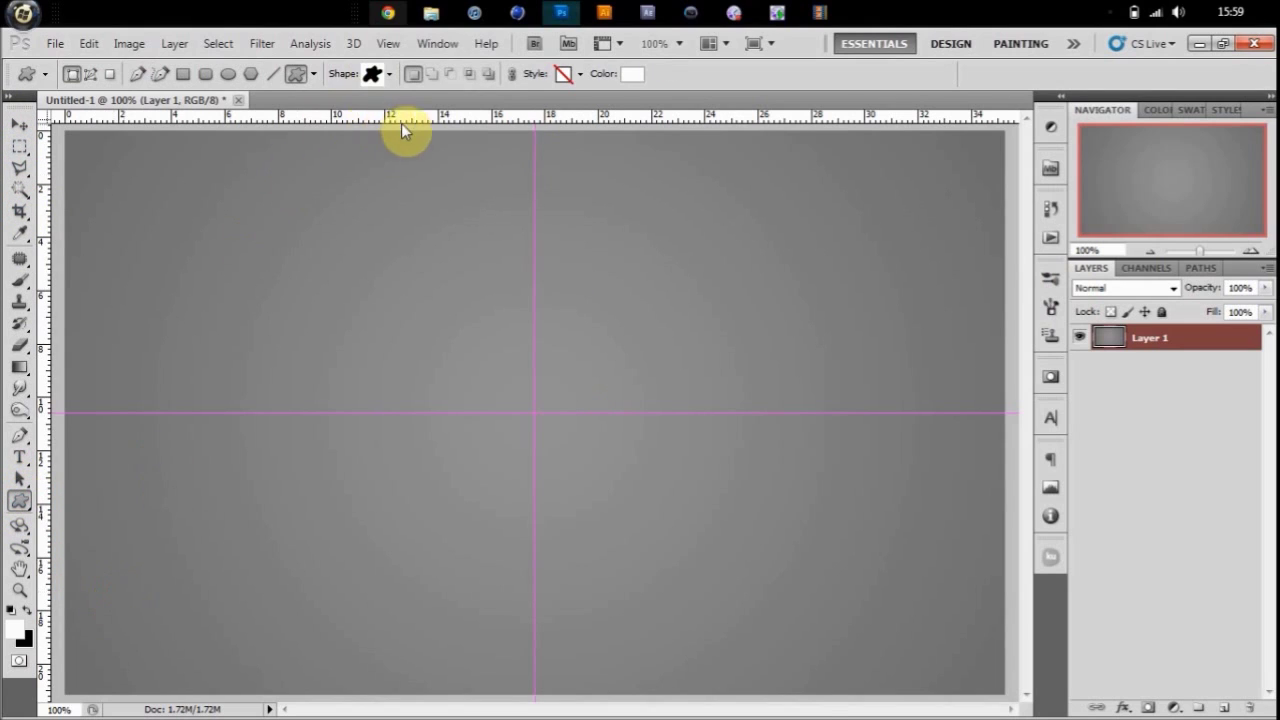
pyautogui.click(640, 82)
pyautogui.click(935, 240)
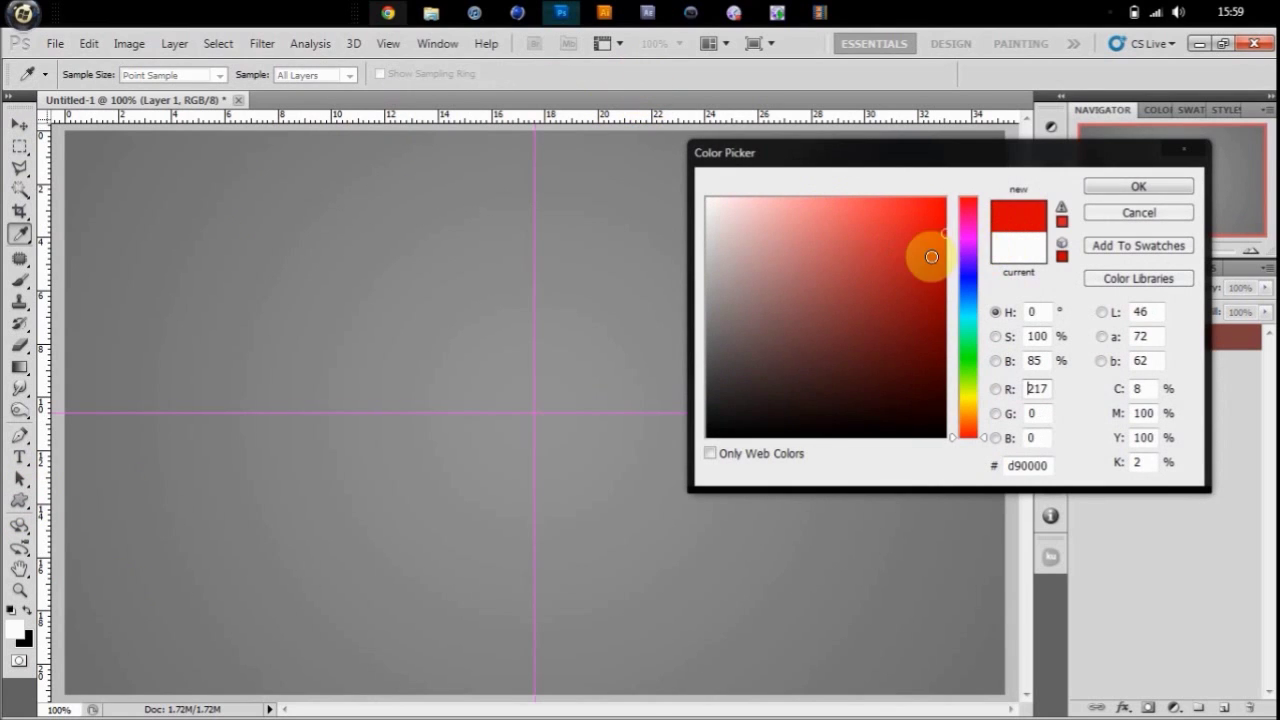
pyautogui.click(968, 232)
pyautogui.moveTo(968, 237); pyautogui.dragTo(1057, 214)
pyautogui.click(1098, 189)
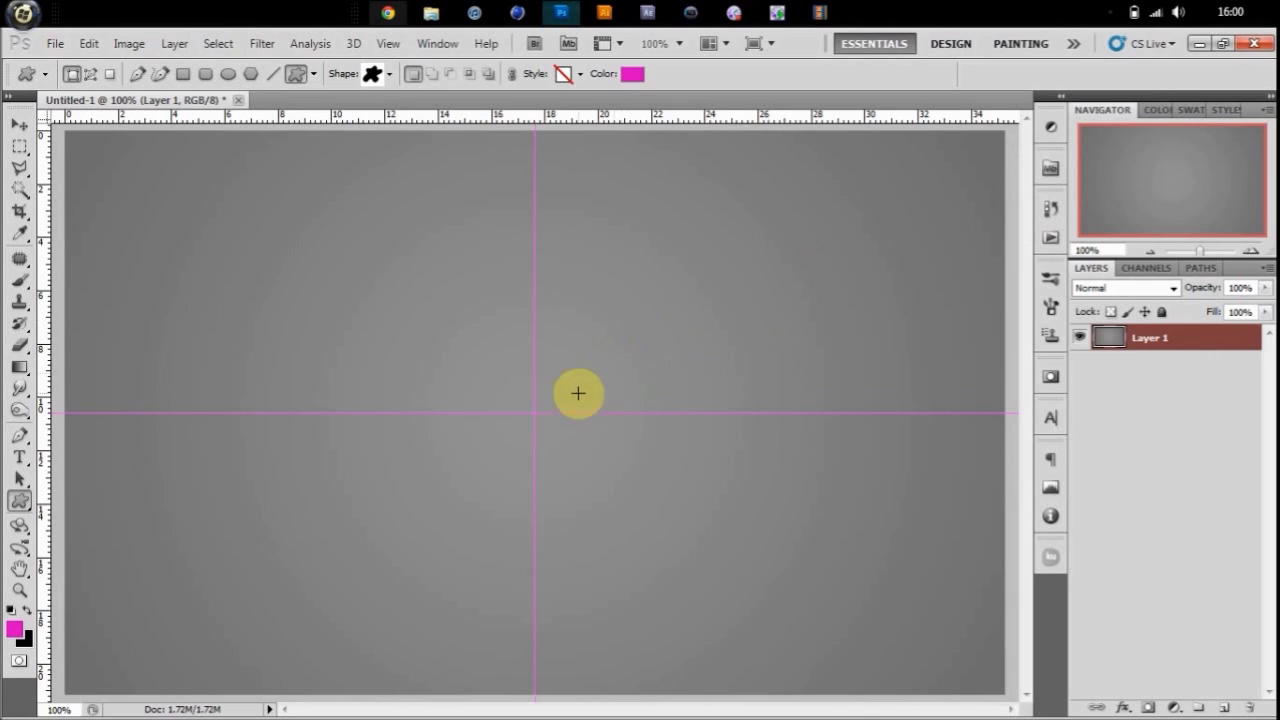
pyautogui.moveTo(532, 411)
pyautogui.mouseDown()
pyautogui.moveTo(634, 497)
pyautogui.moveTo(594, 465)
pyautogui.moveTo(614, 480)
pyautogui.mouseUp()
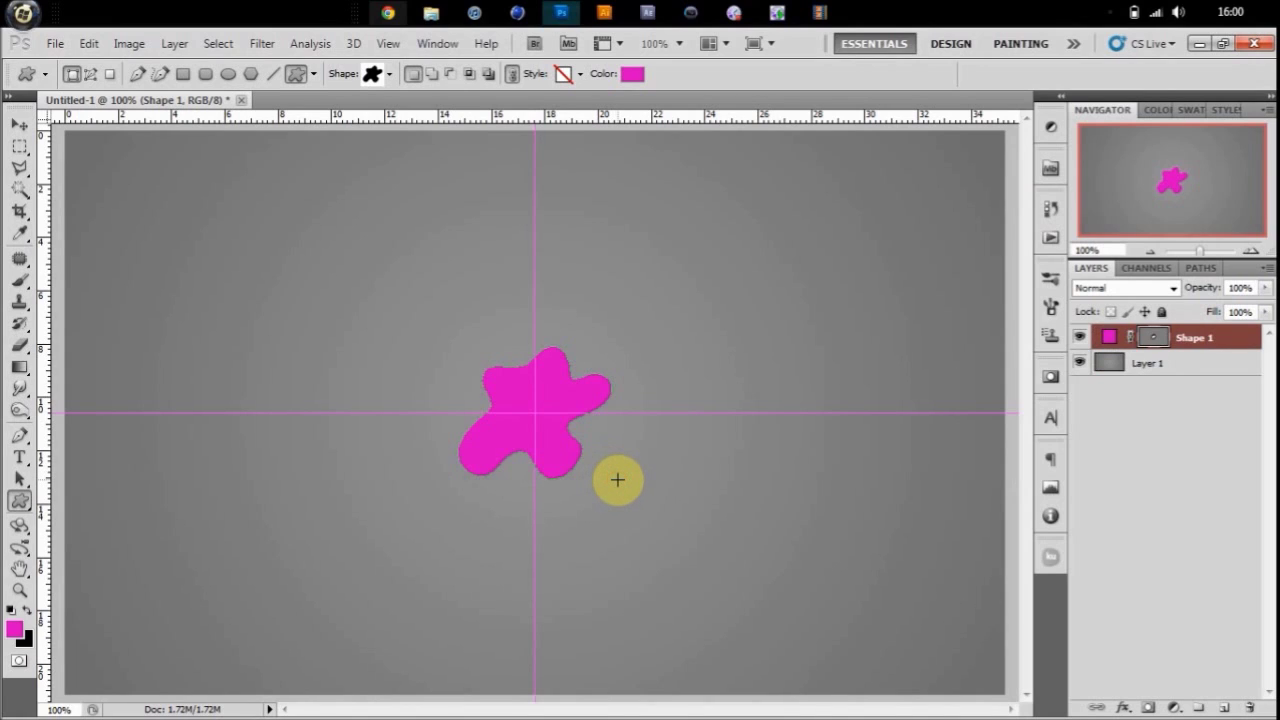
pyautogui.rightClick(1216, 334)
# Rasterize the Shape 1 layer and add a Gradient Overlay layer style
pyautogui.click(1151, 420)
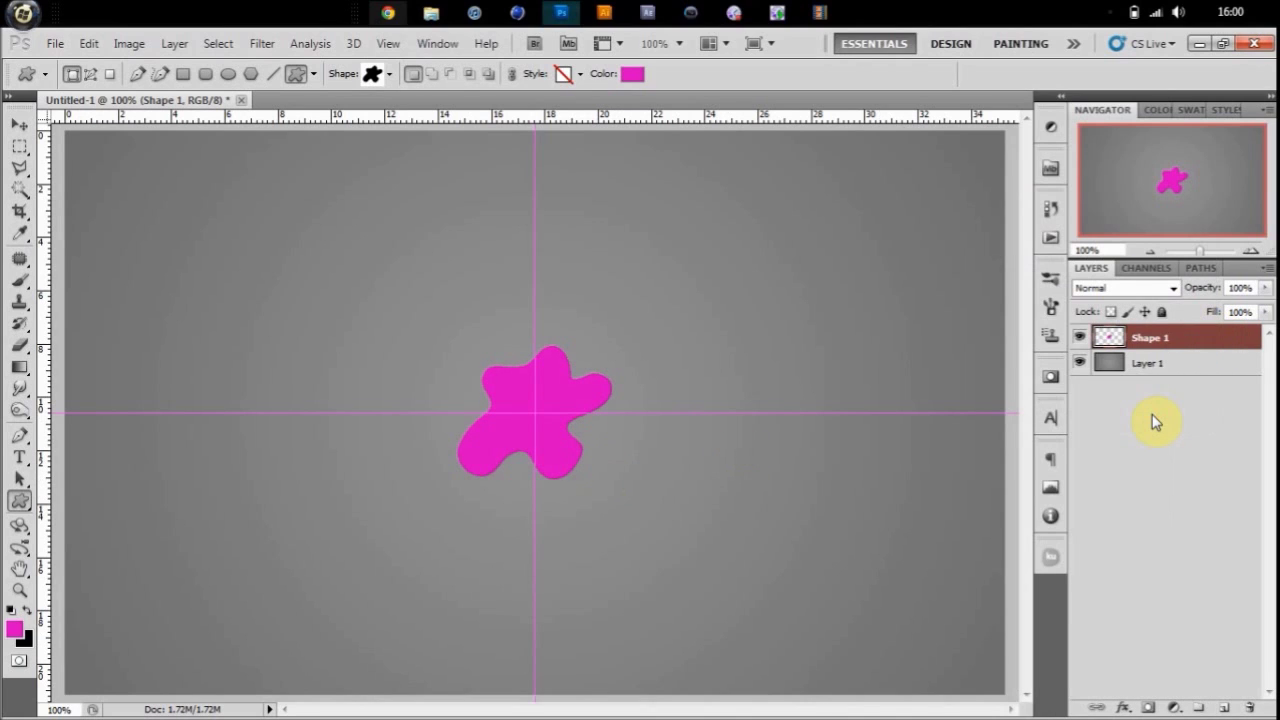
pyautogui.doubleClick(1115, 341)
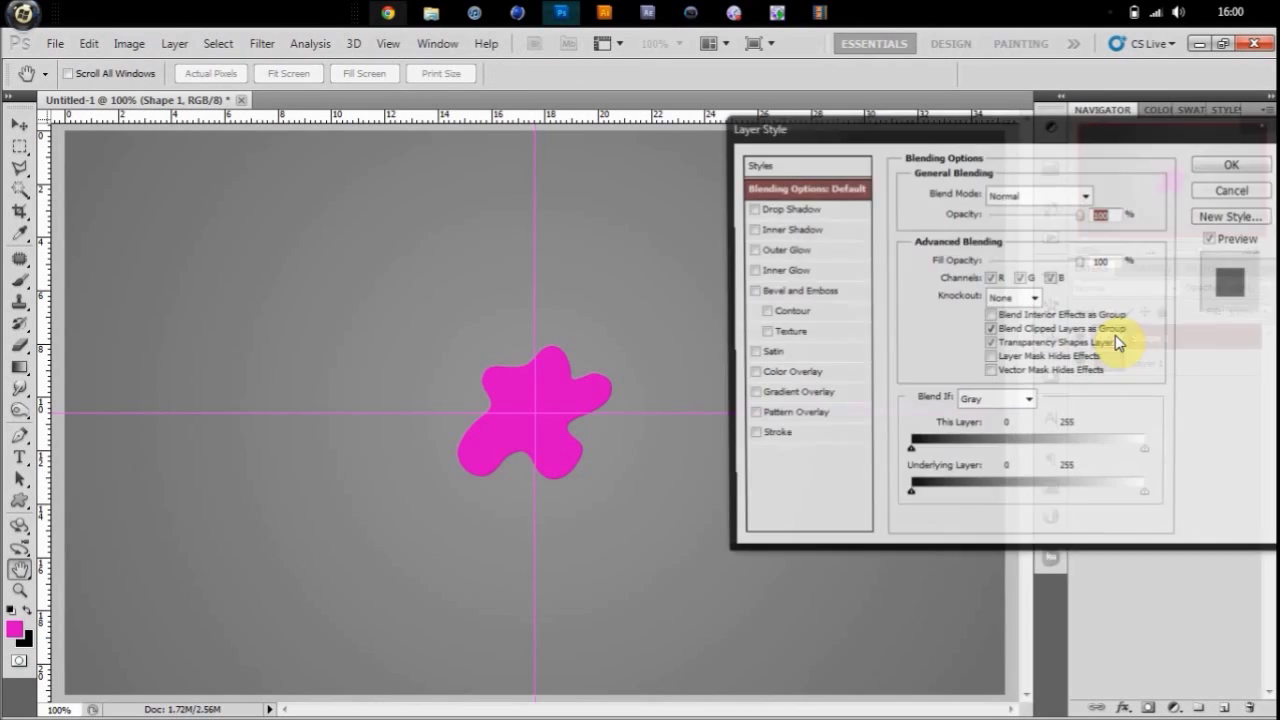
pyautogui.click(810, 400)
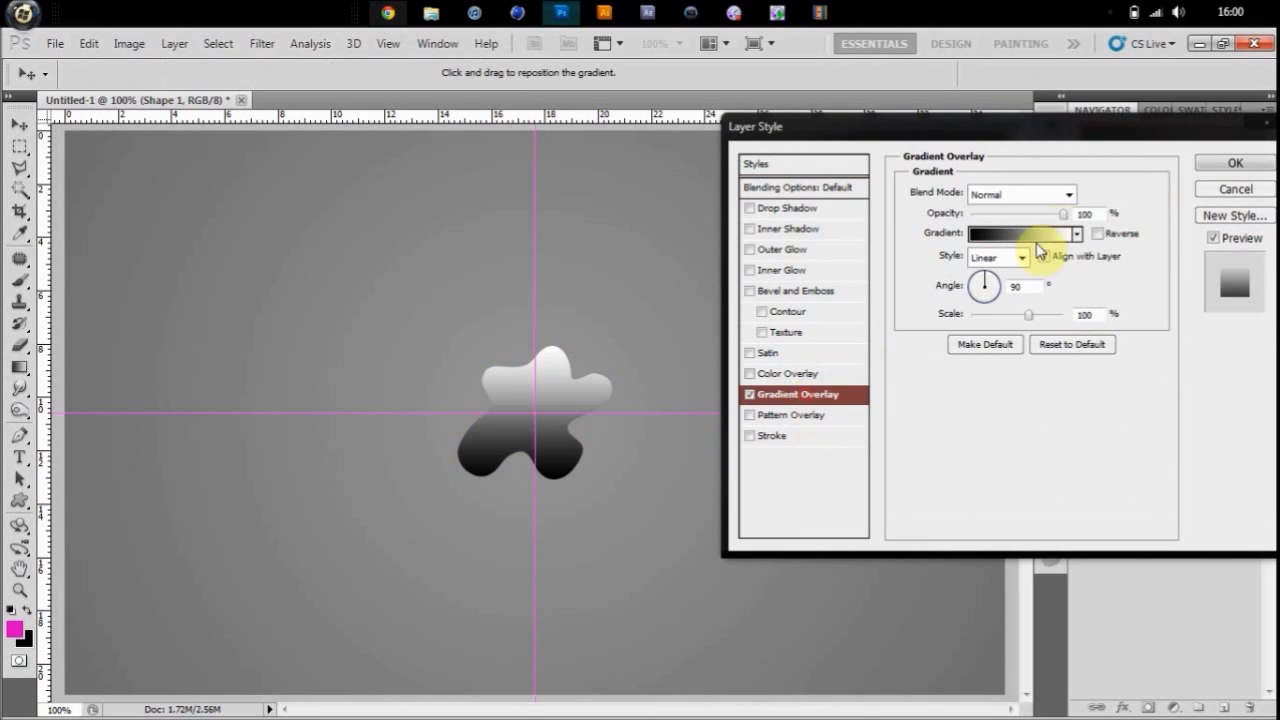
pyautogui.moveTo(1100, 128); pyautogui.dragTo(987, 114)
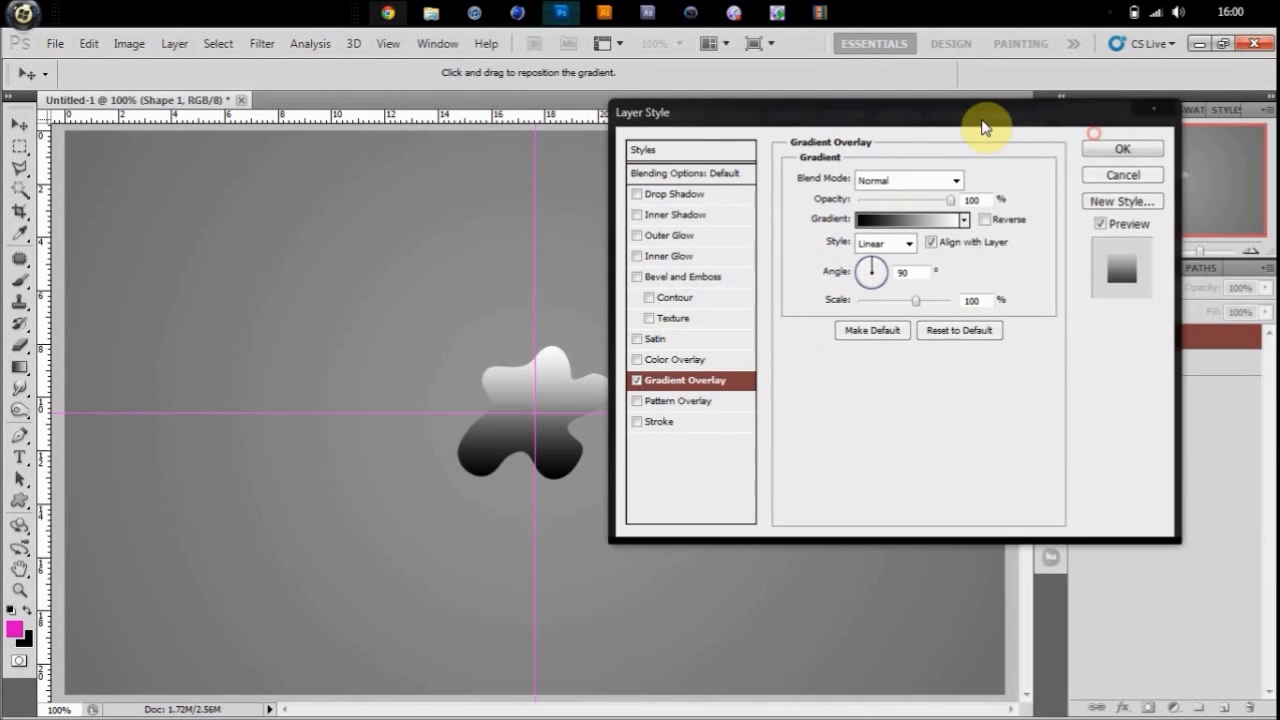
# Set the overlay gradient stops to grey 545454 and off-white f0f0f0
pyautogui.click(923, 214)
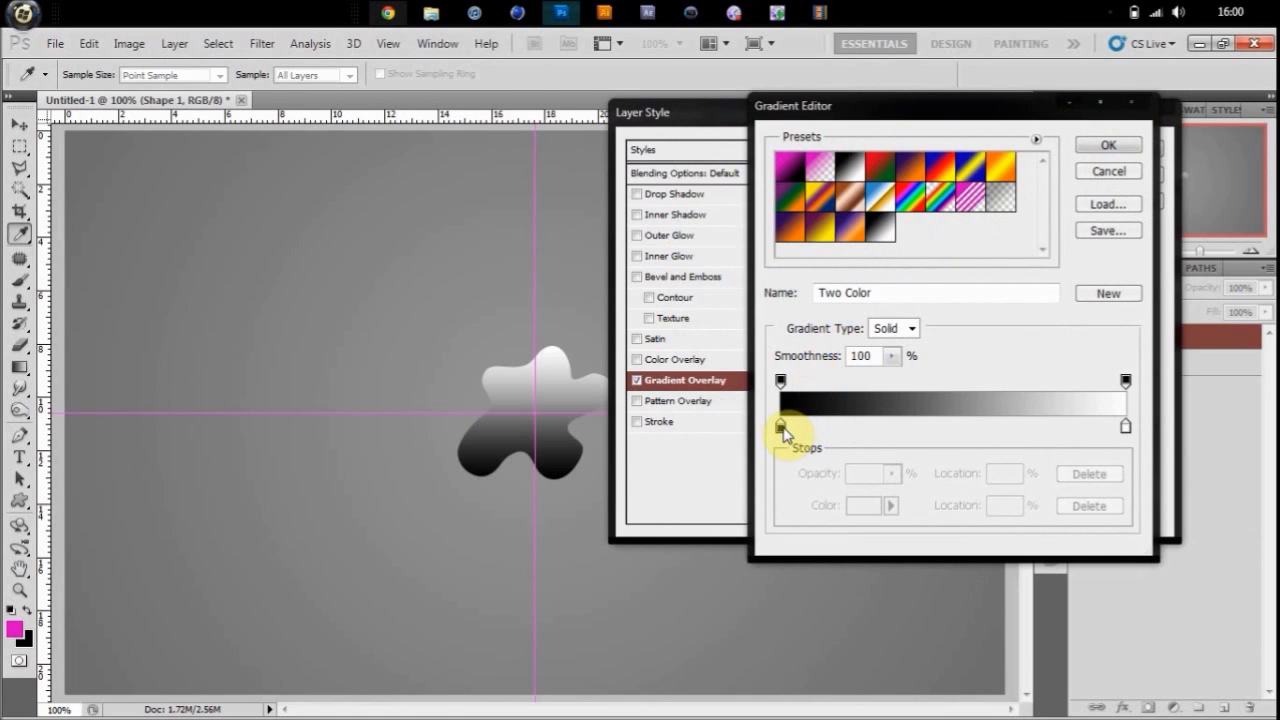
pyautogui.doubleClick(782, 429)
pyautogui.moveTo(737, 376); pyautogui.dragTo(676, 391)
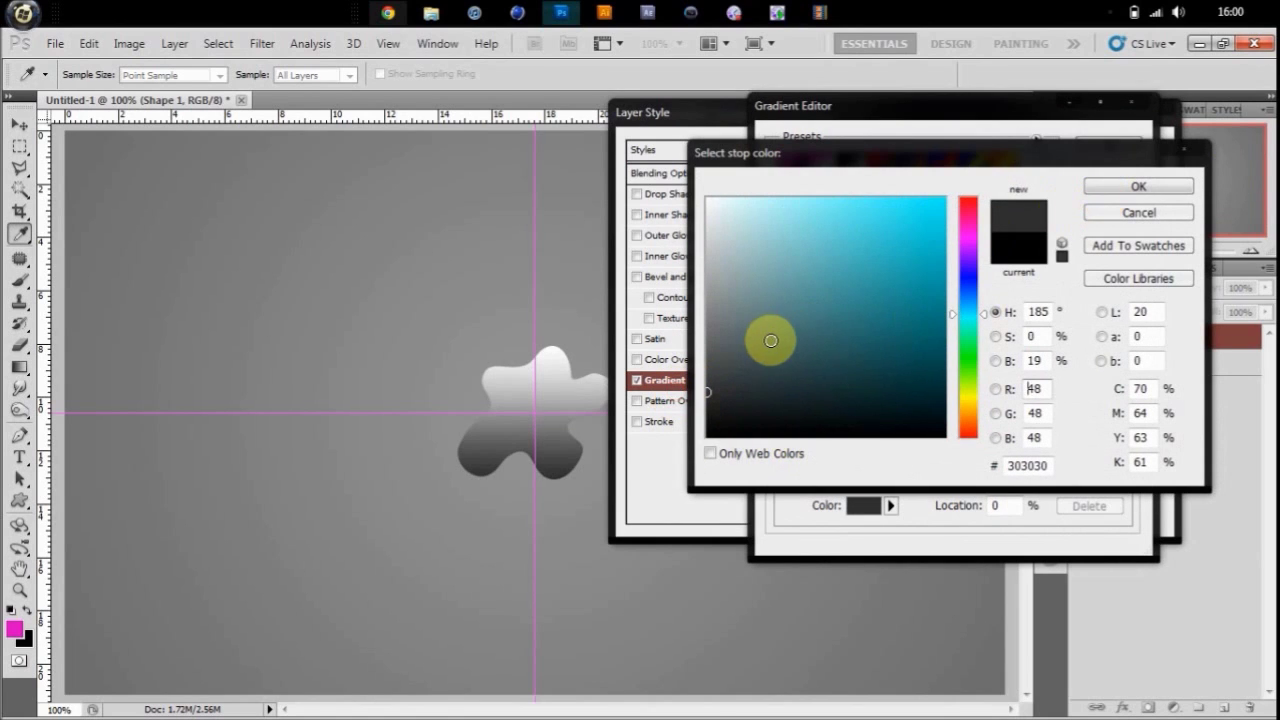
pyautogui.moveTo(770, 340)
pyautogui.mouseDown()
pyautogui.moveTo(677, 337)
pyautogui.moveTo(703, 357)
pyautogui.mouseUp()
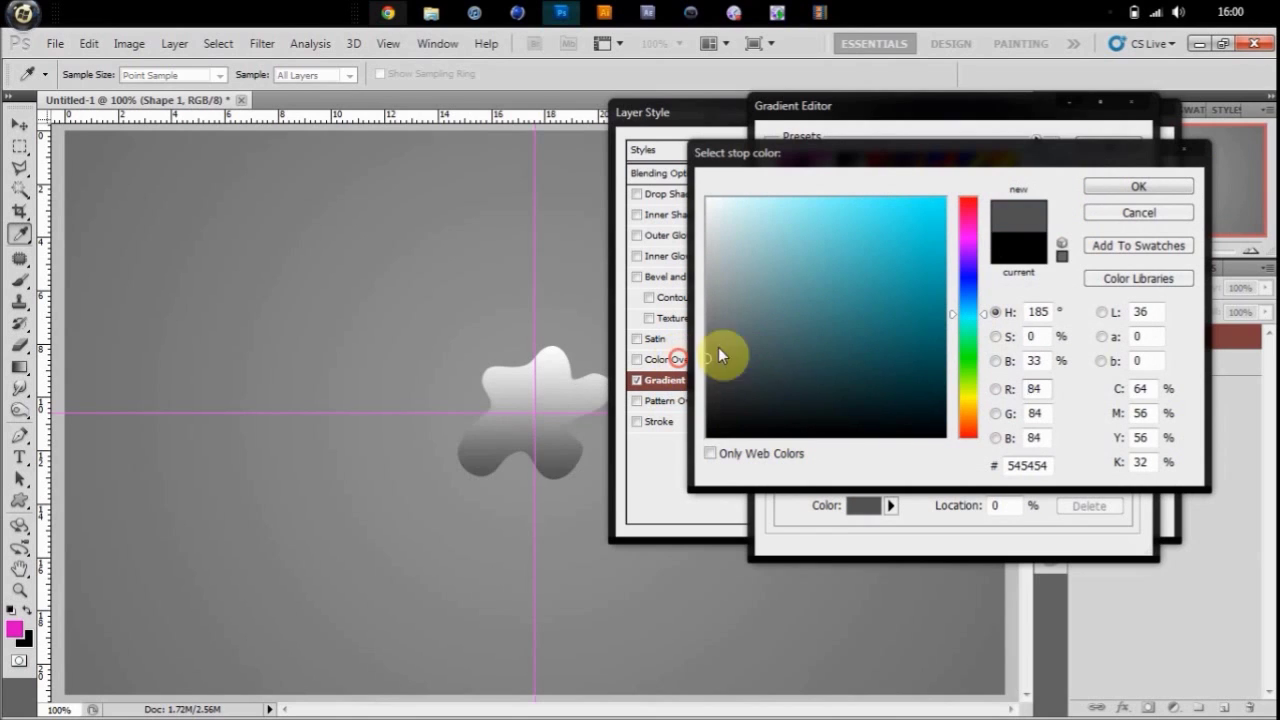
pyautogui.click(1155, 187)
pyautogui.click(1127, 427)
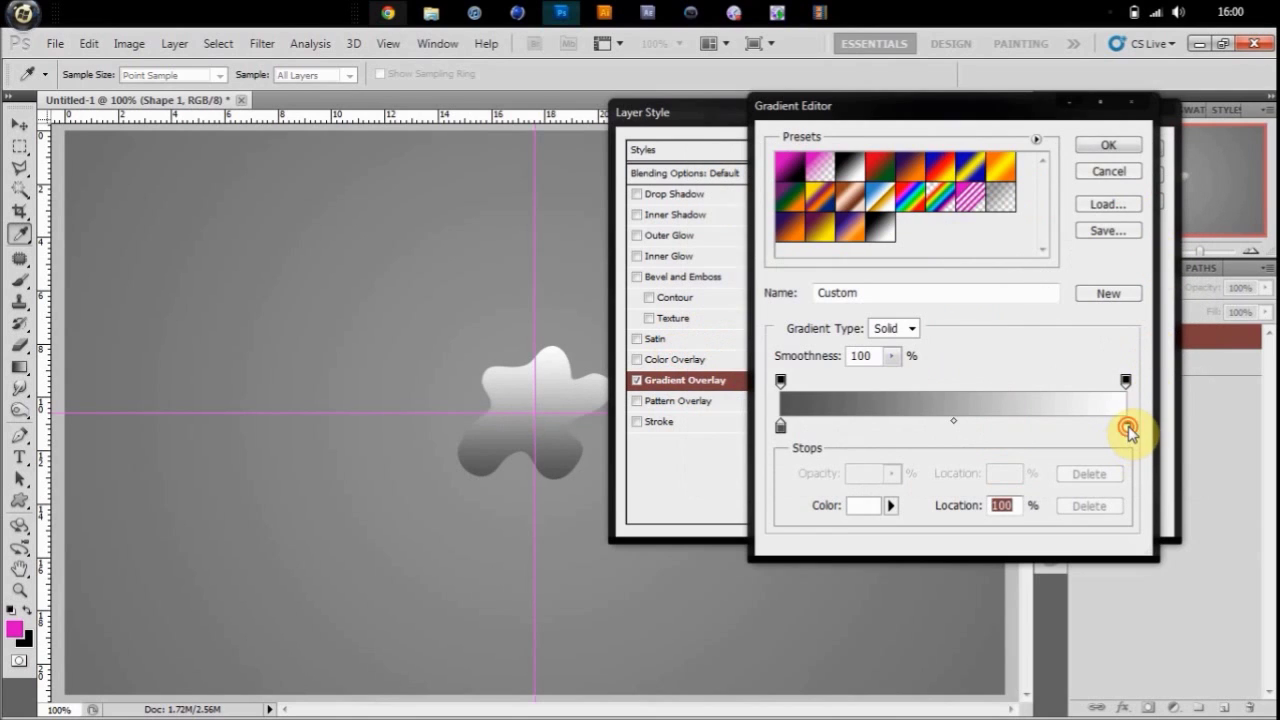
pyautogui.doubleClick(1127, 427)
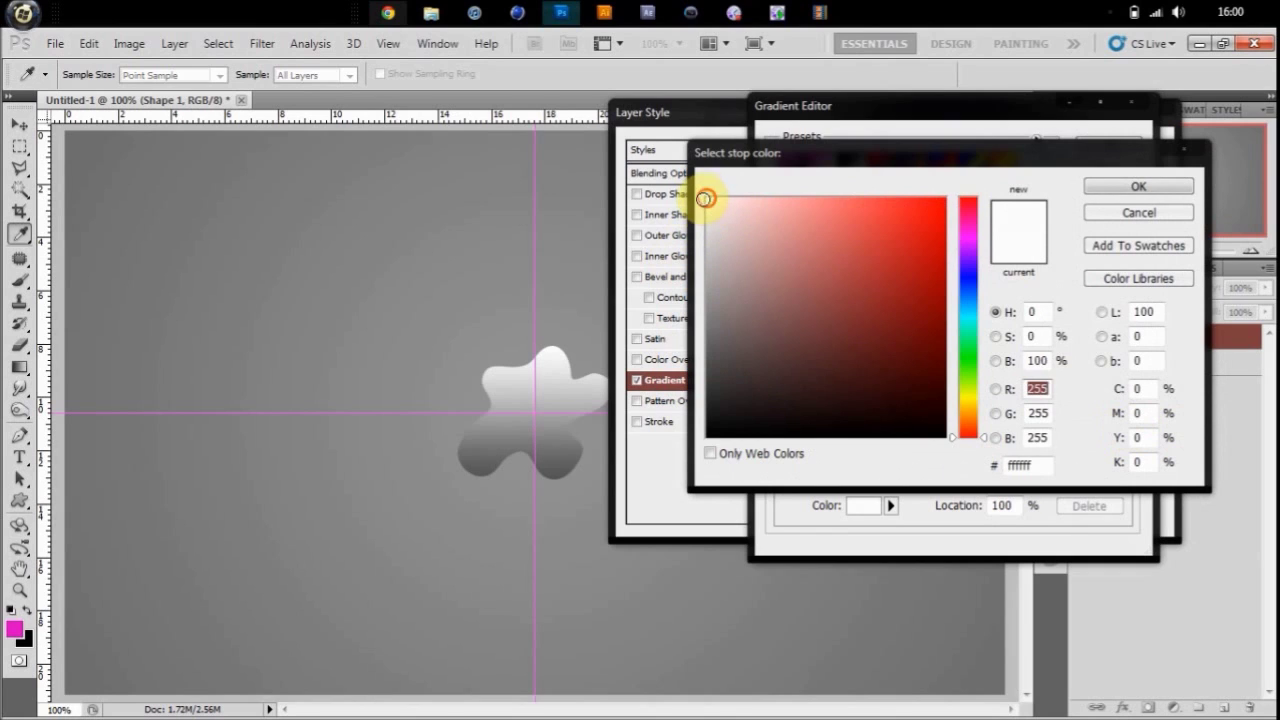
pyautogui.moveTo(705, 198); pyautogui.dragTo(710, 211)
pyautogui.click(1138, 187)
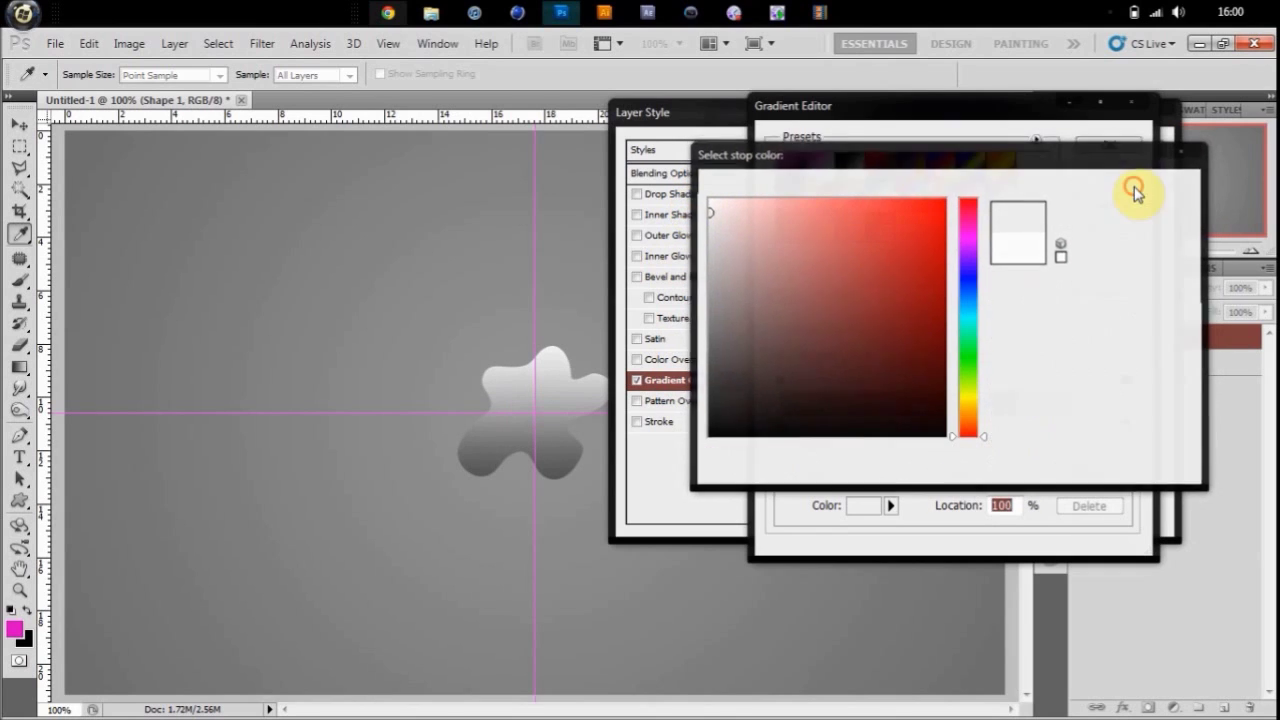
pyautogui.click(1120, 148)
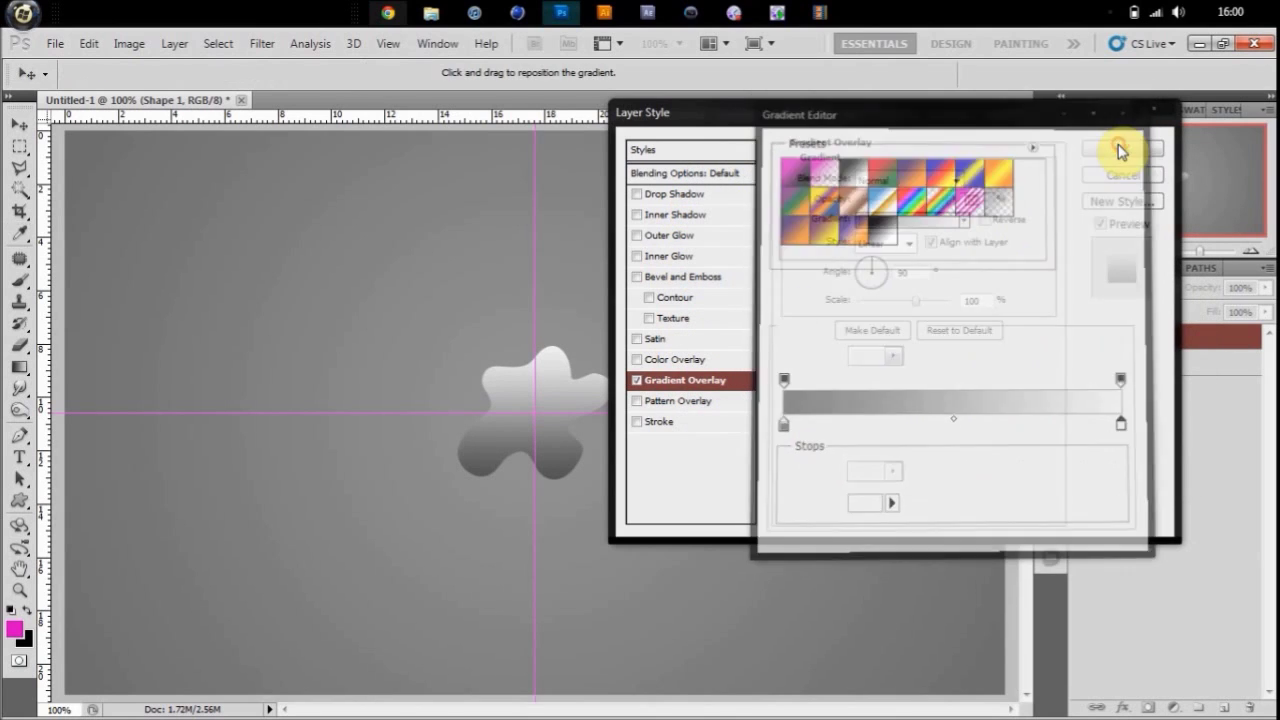
# Make the gradient Reflected and reversed, with 125° angle and 150% scale
pyautogui.click(910, 245)
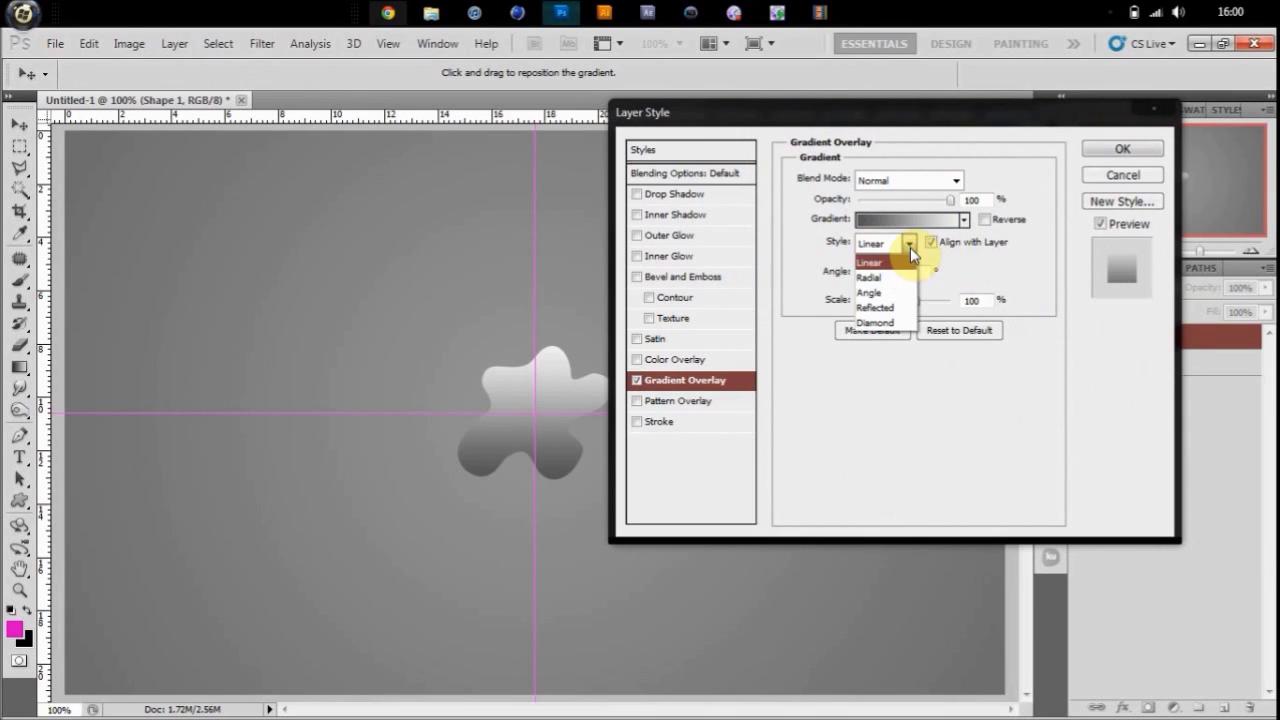
pyautogui.click(889, 310)
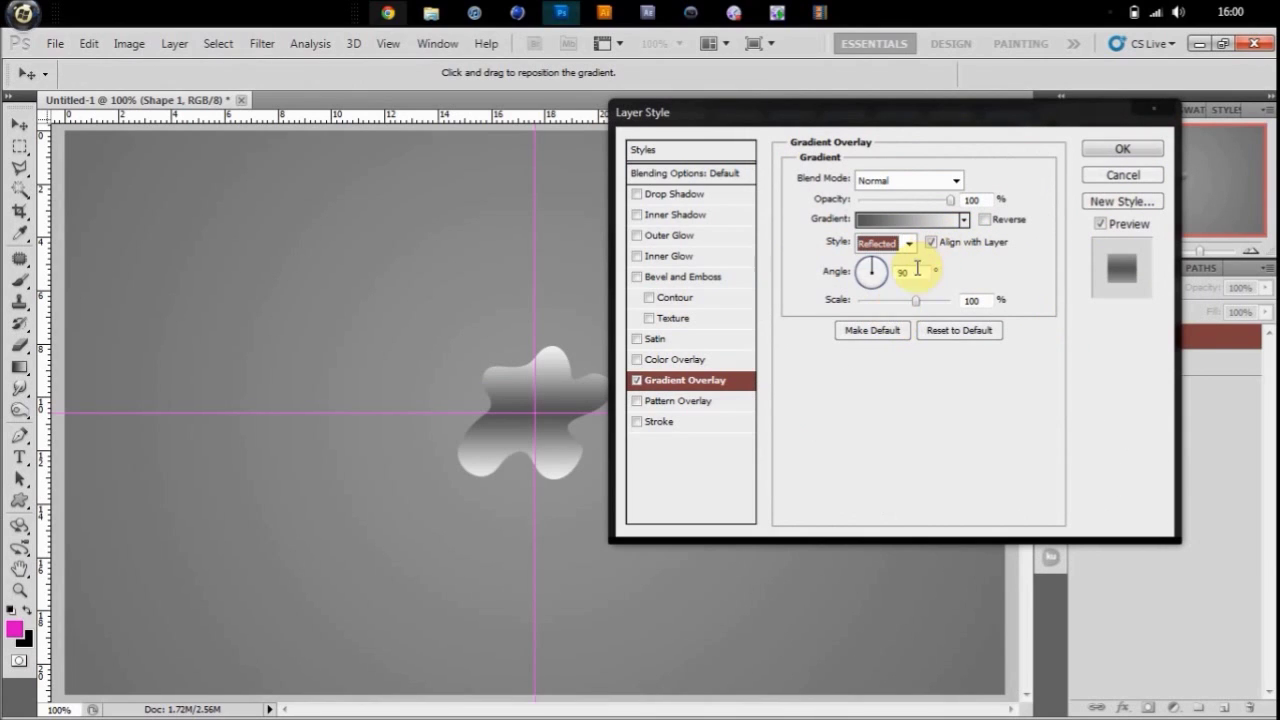
pyautogui.click(985, 219)
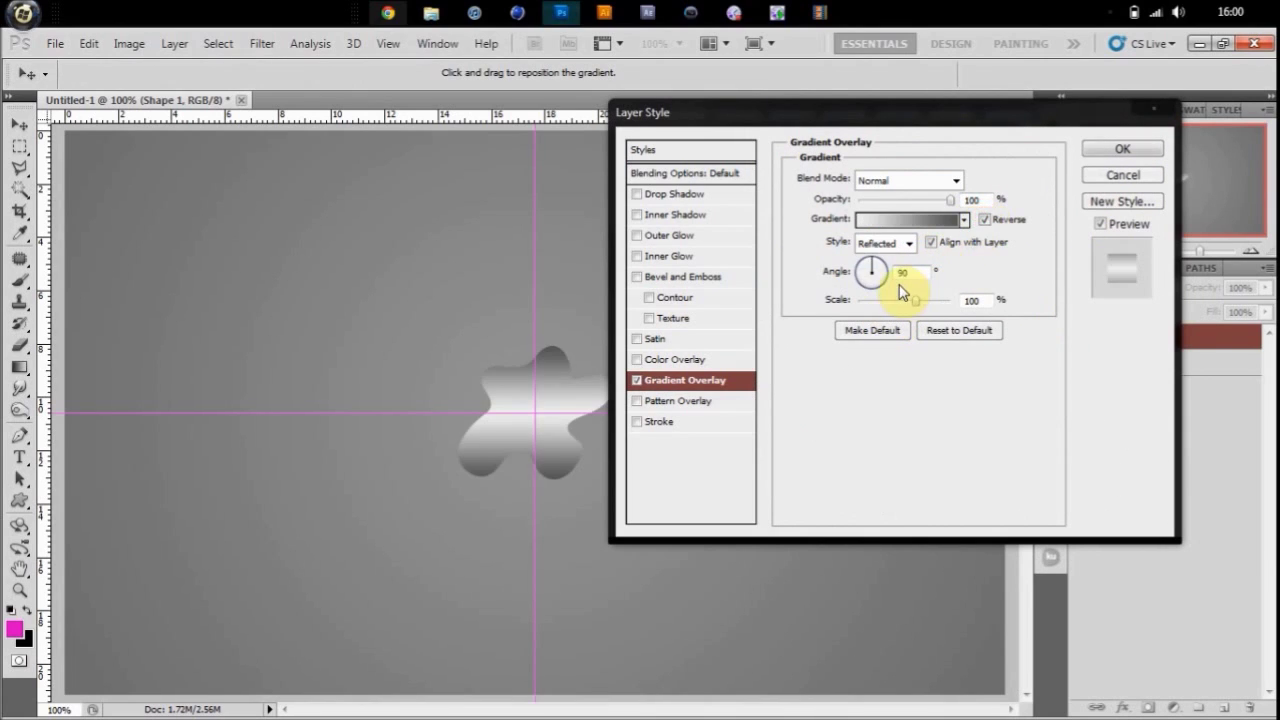
pyautogui.click(848, 270)
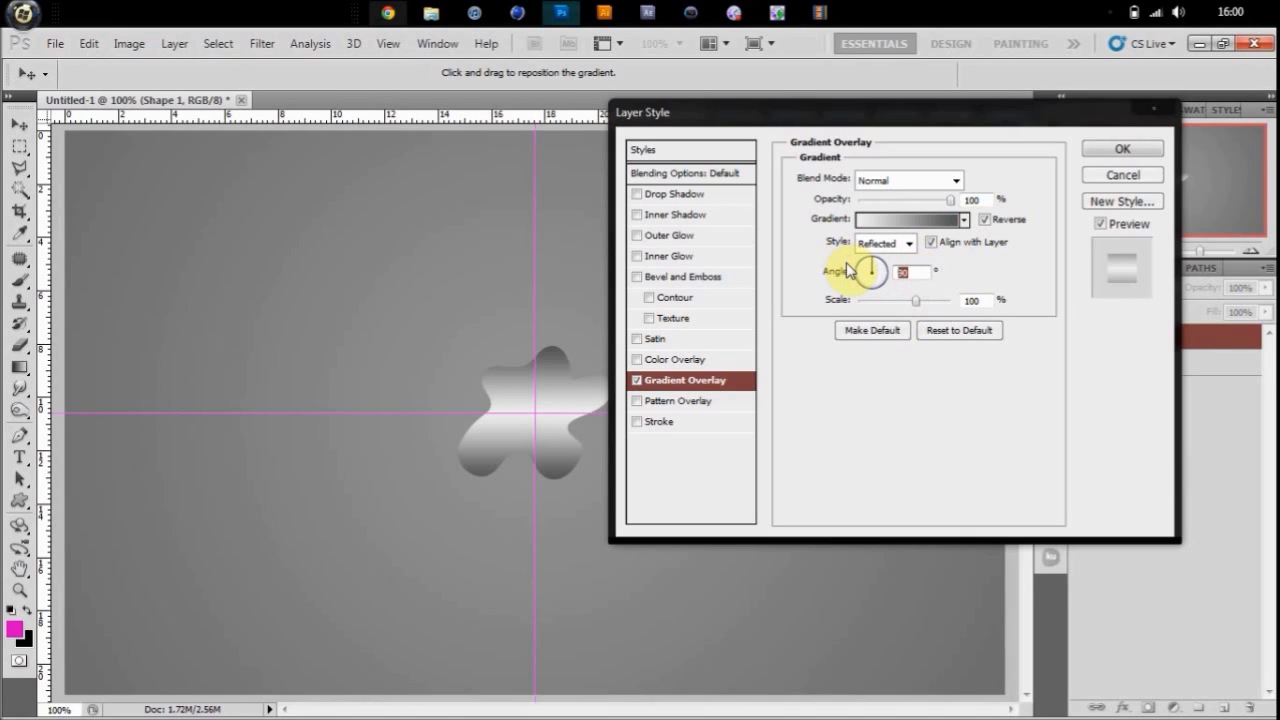
pyautogui.write('125')
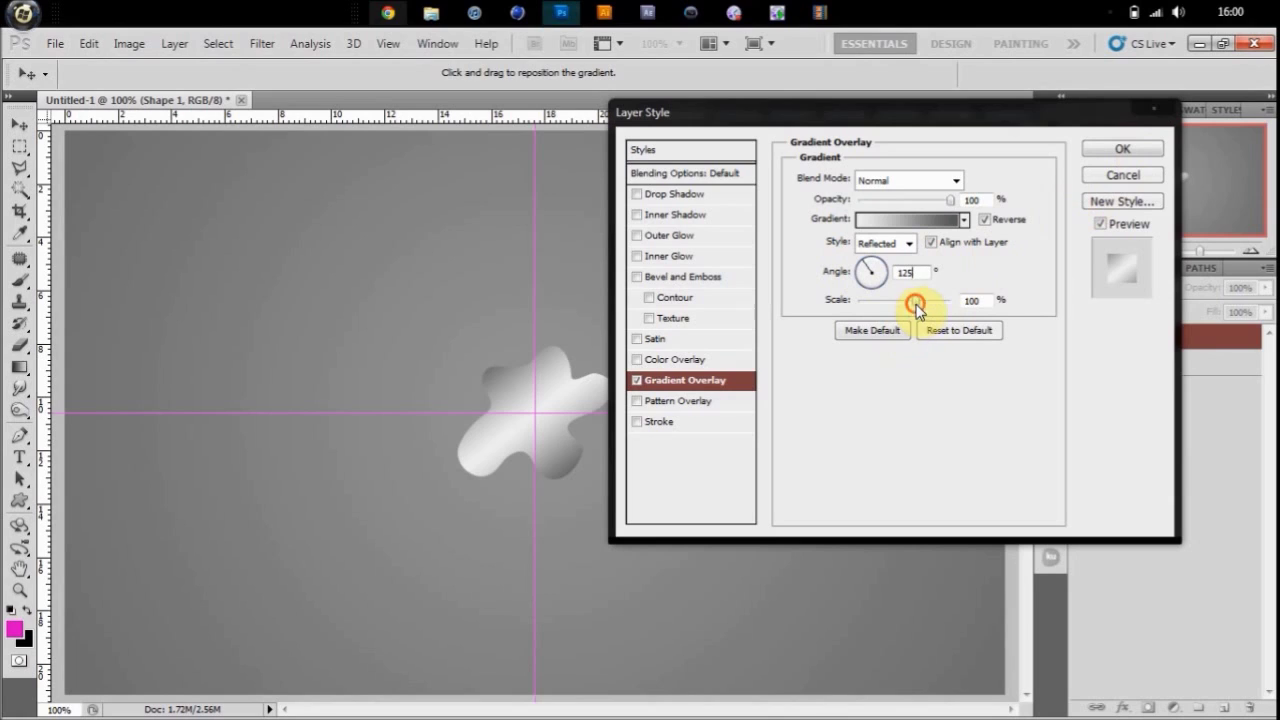
pyautogui.moveTo(914, 299); pyautogui.dragTo(1143, 314)
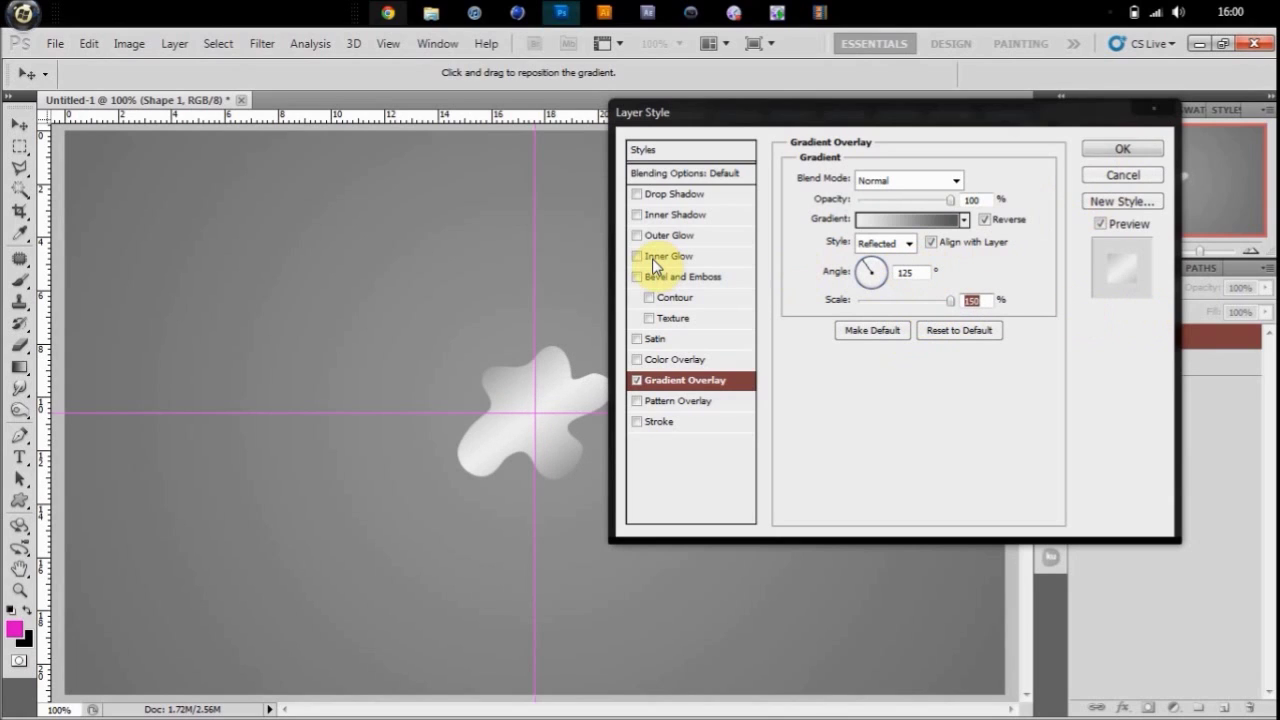
# Add a black drop shadow: 100% opacity, 90° angle, 2 px distance, 4 px size
pyautogui.click(690, 194)
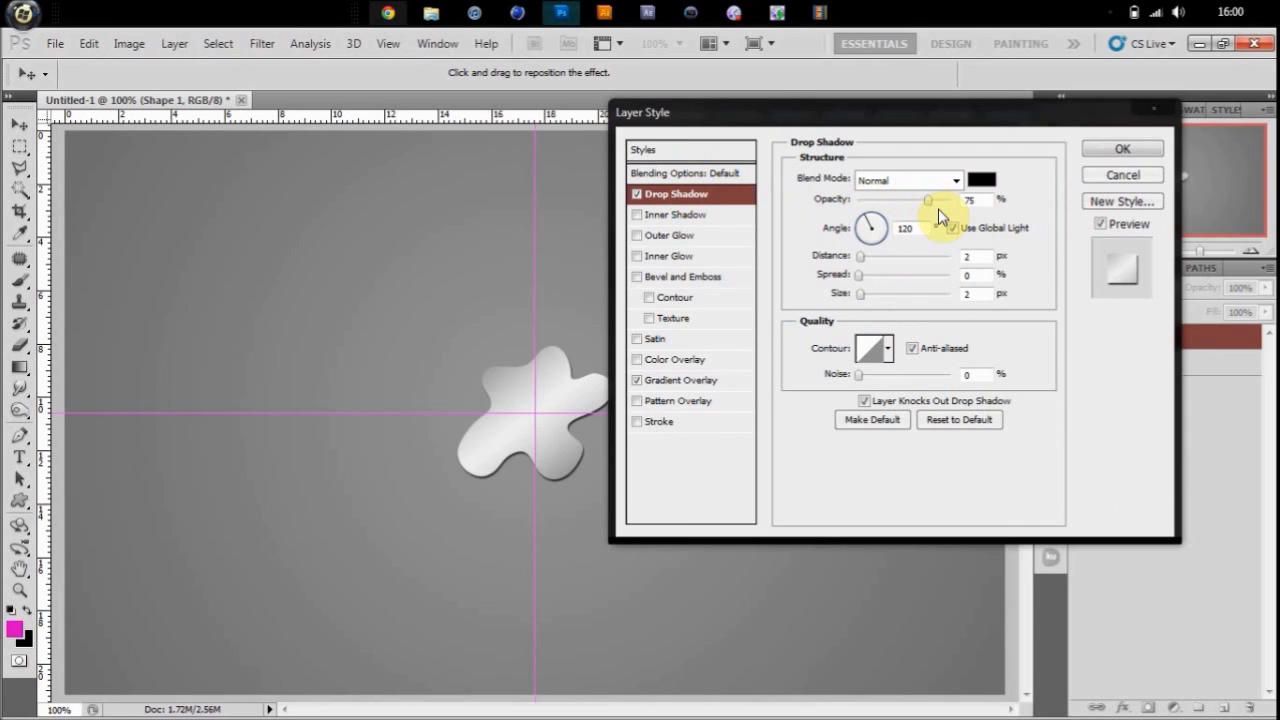
pyautogui.moveTo(927, 200); pyautogui.dragTo(1066, 220)
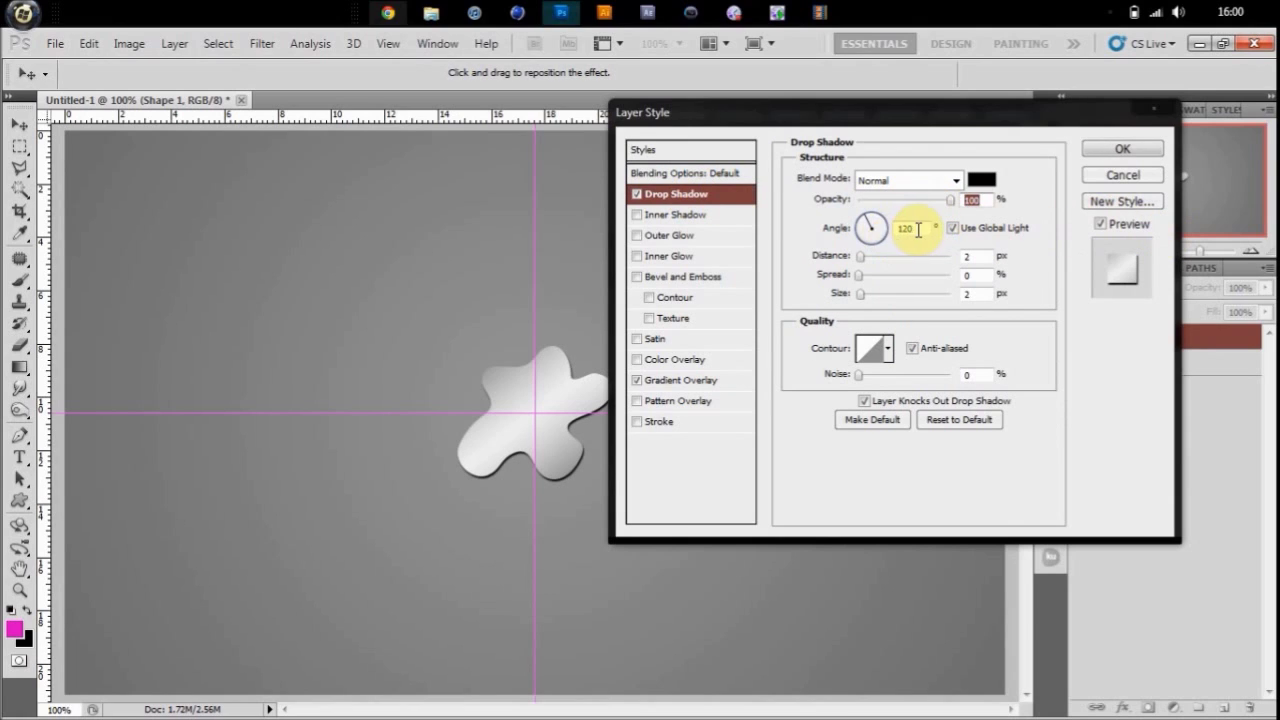
pyautogui.click(912, 228)
pyautogui.write('90')
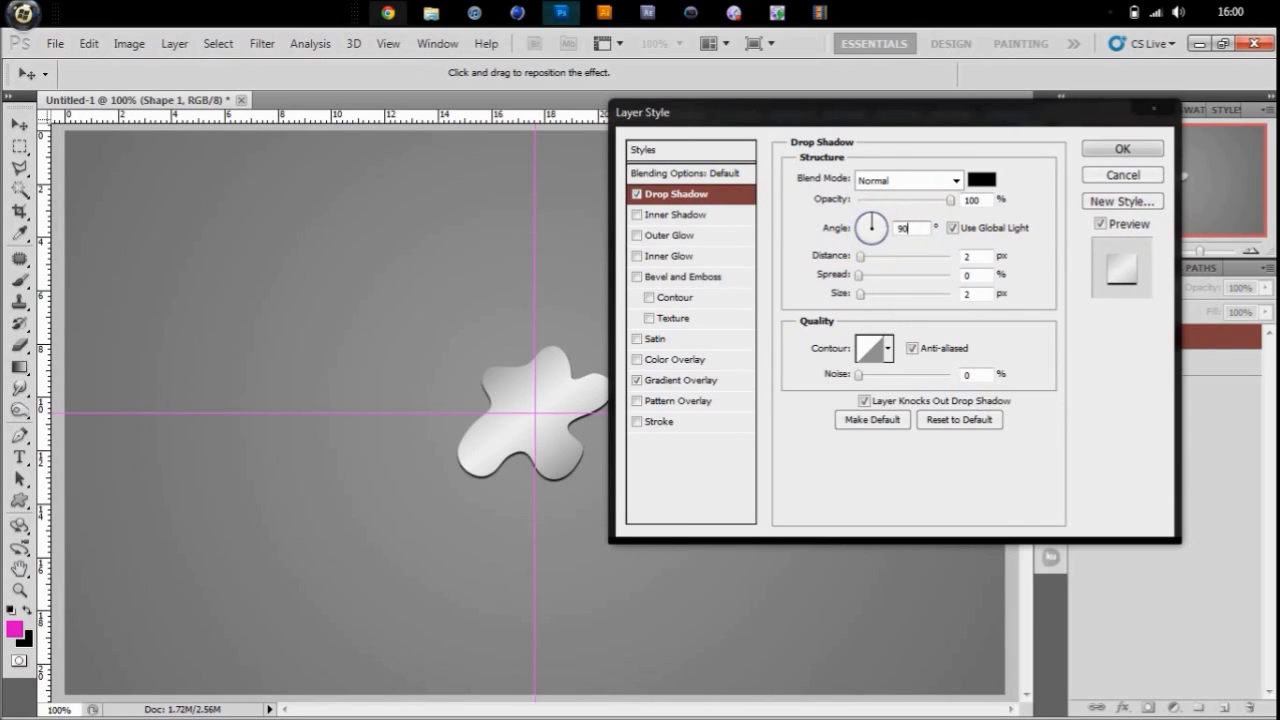
pyautogui.click(969, 257)
pyautogui.write('4')
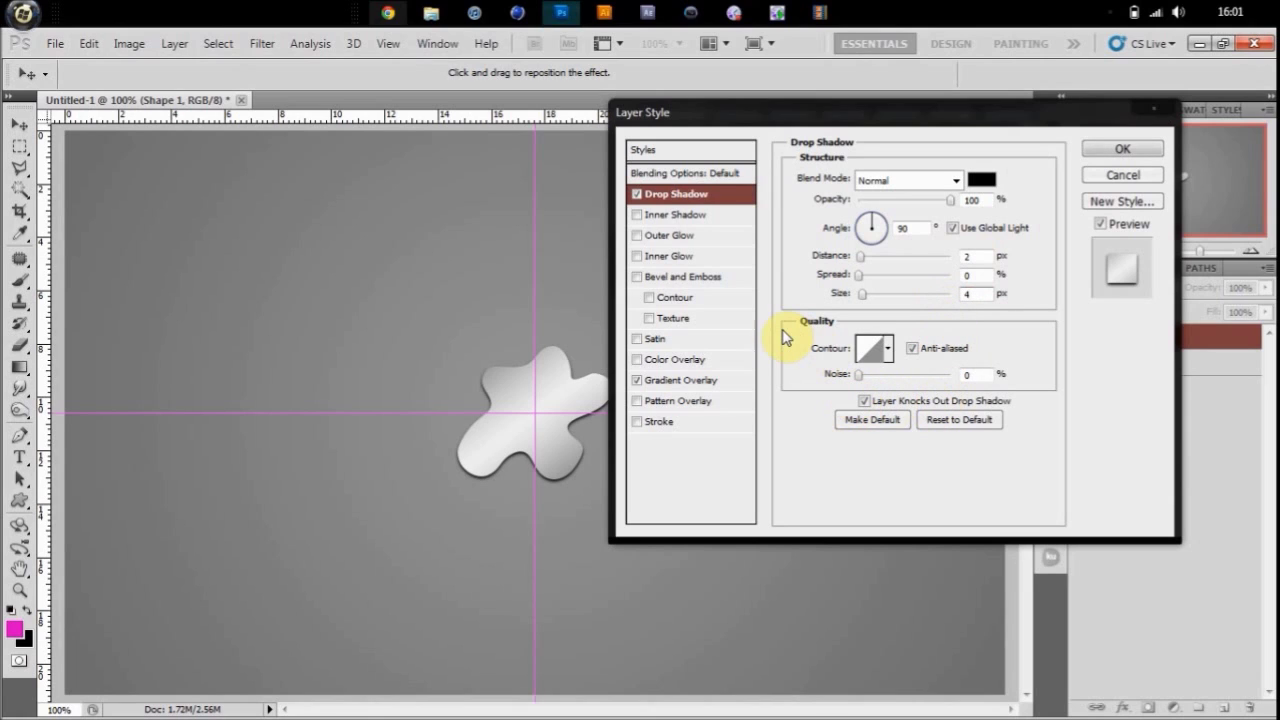
pyautogui.click(681, 280)
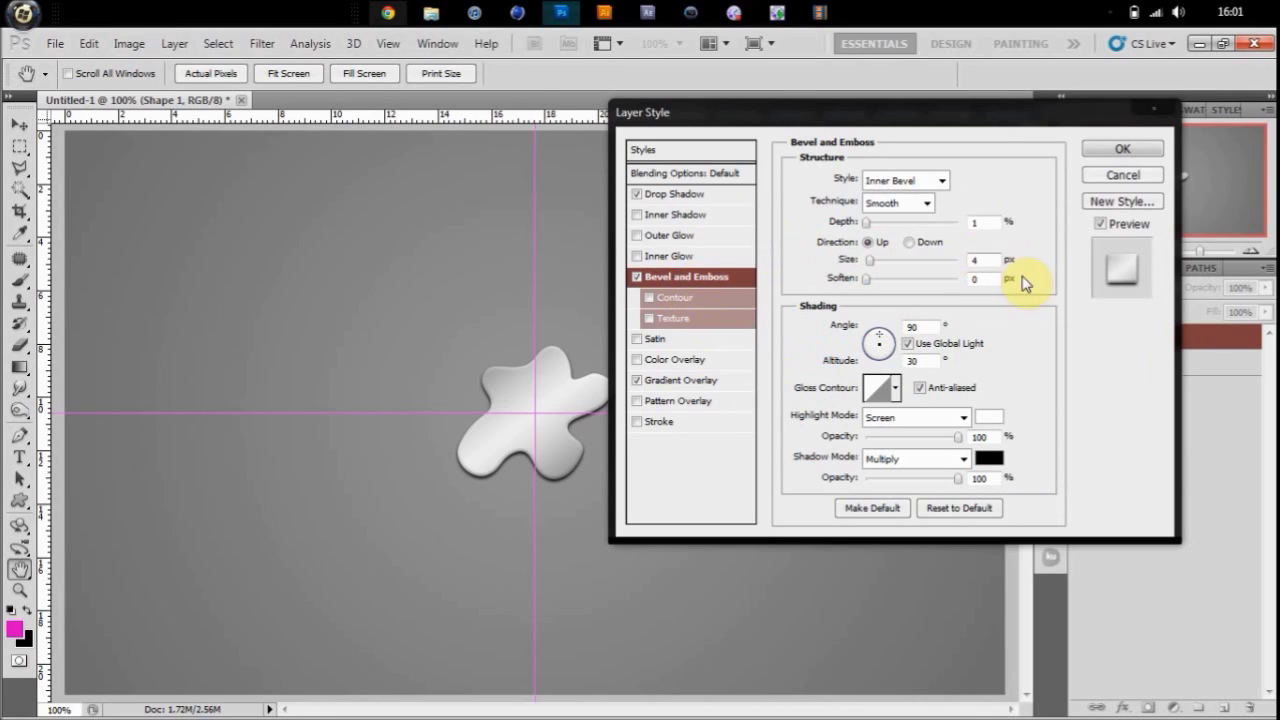
# Set the bevel to Smooth Pillow Emboss, 1000% depth, 0 px size, 40% highlight and shadow opacity
pyautogui.click(940, 184)
pyautogui.click(921, 247)
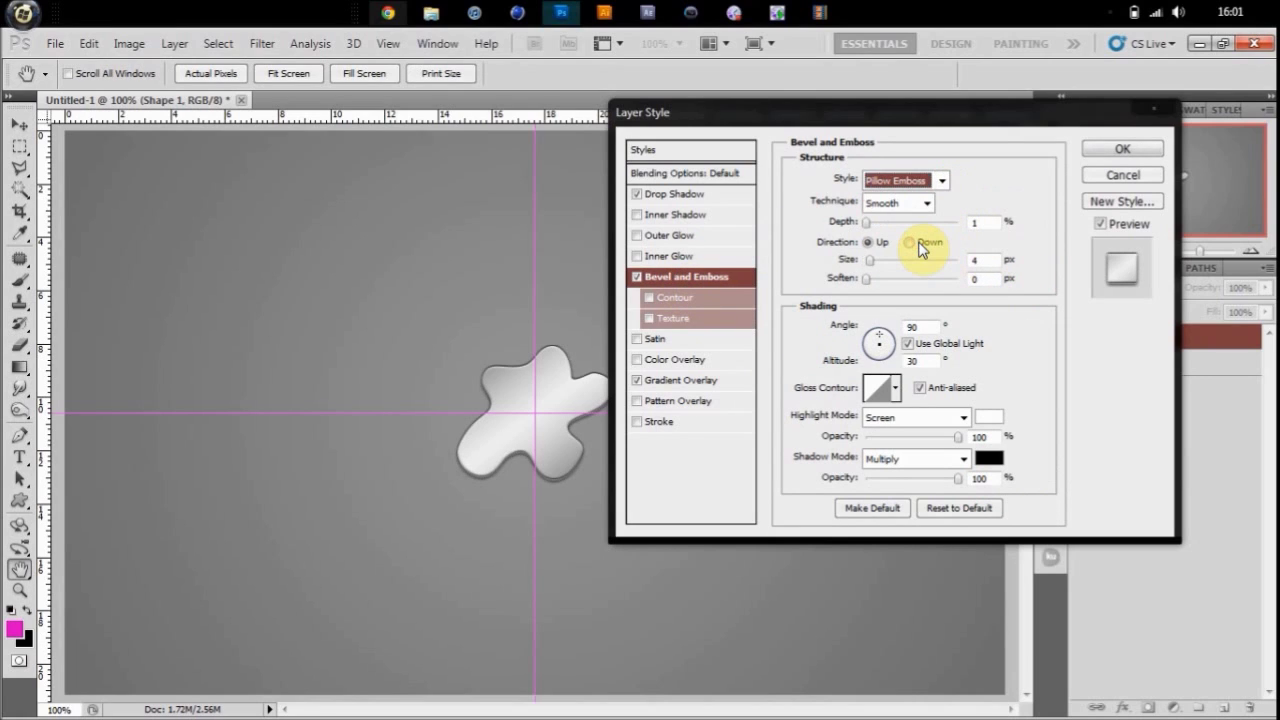
pyautogui.click(928, 205)
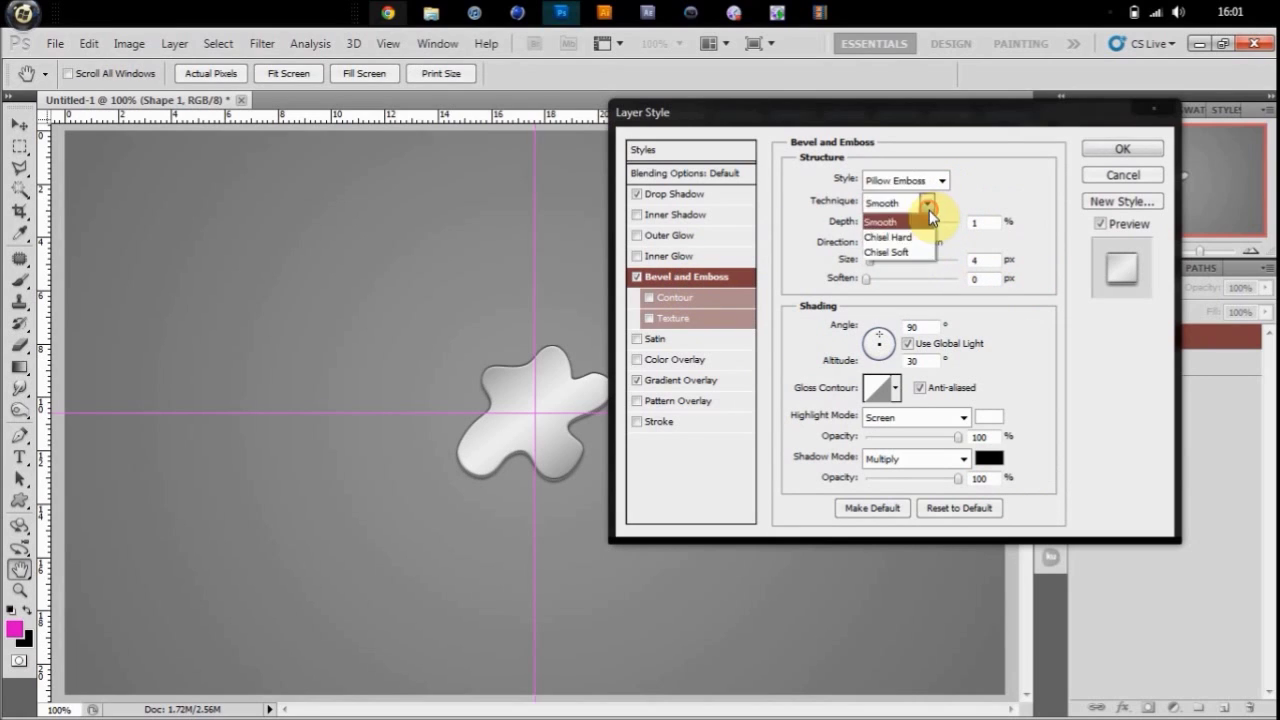
pyautogui.click(929, 212)
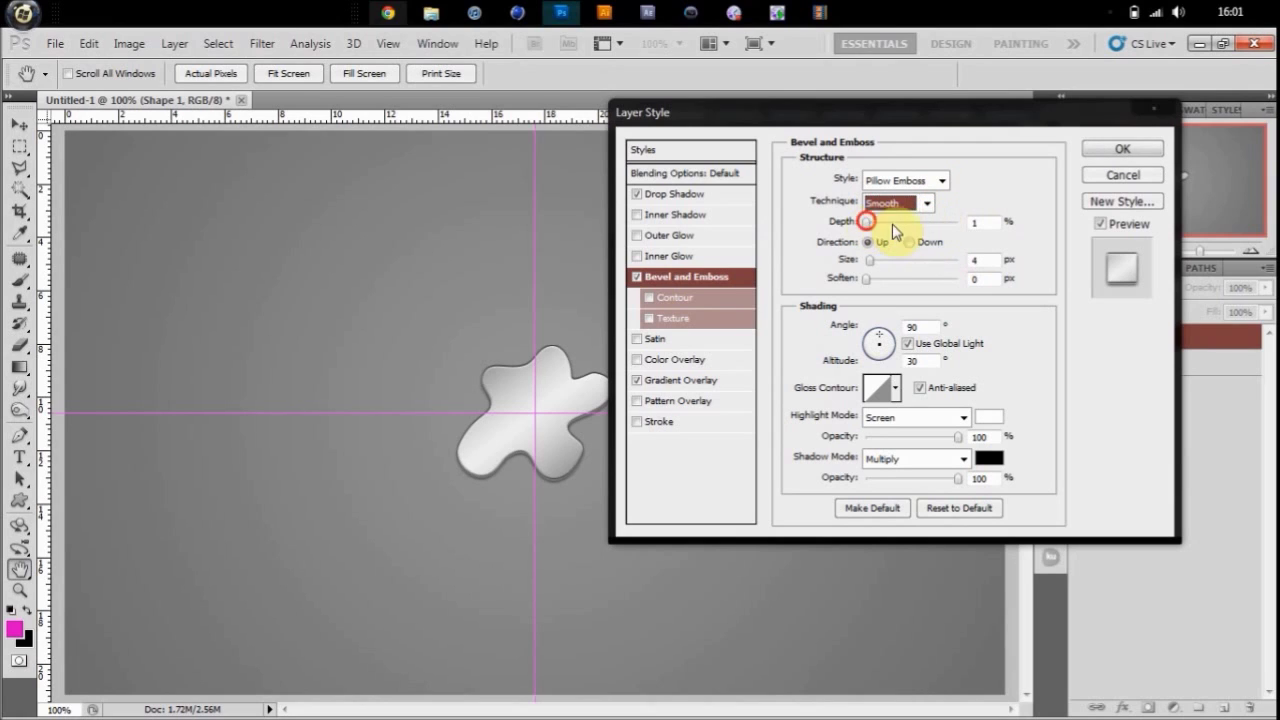
pyautogui.moveTo(866, 221); pyautogui.dragTo(1120, 250)
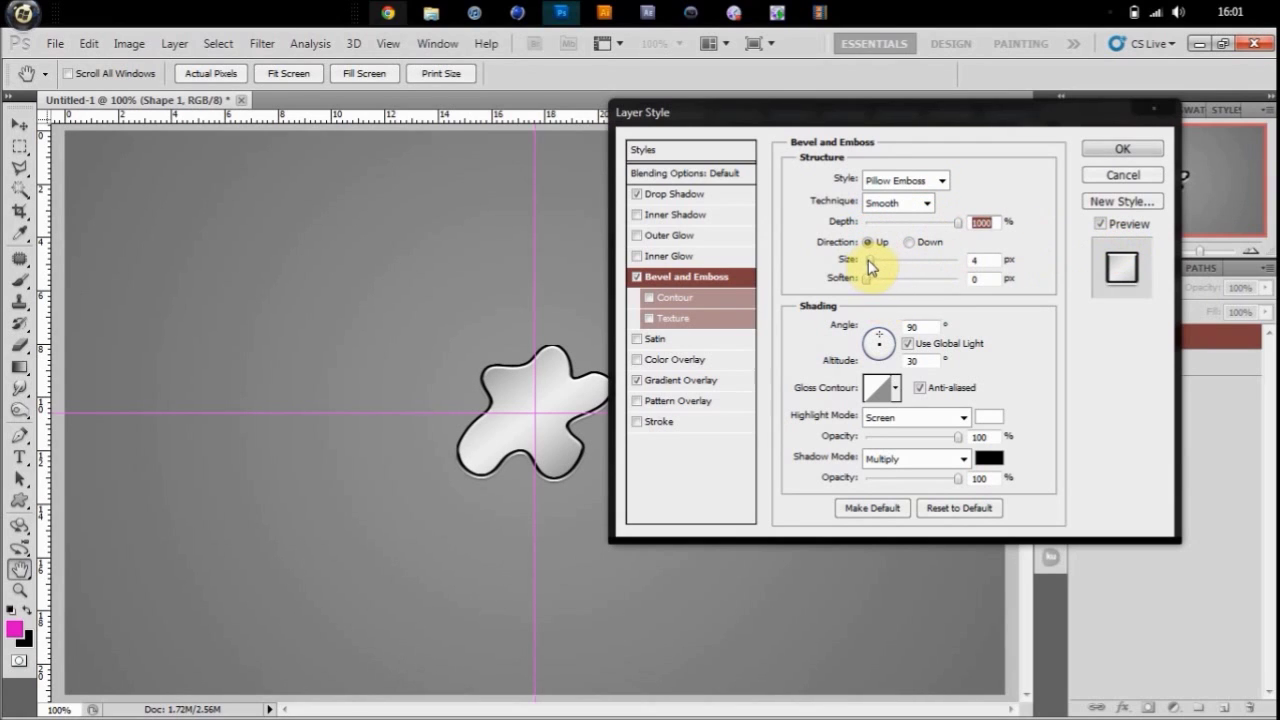
pyautogui.moveTo(870, 265); pyautogui.dragTo(862, 262)
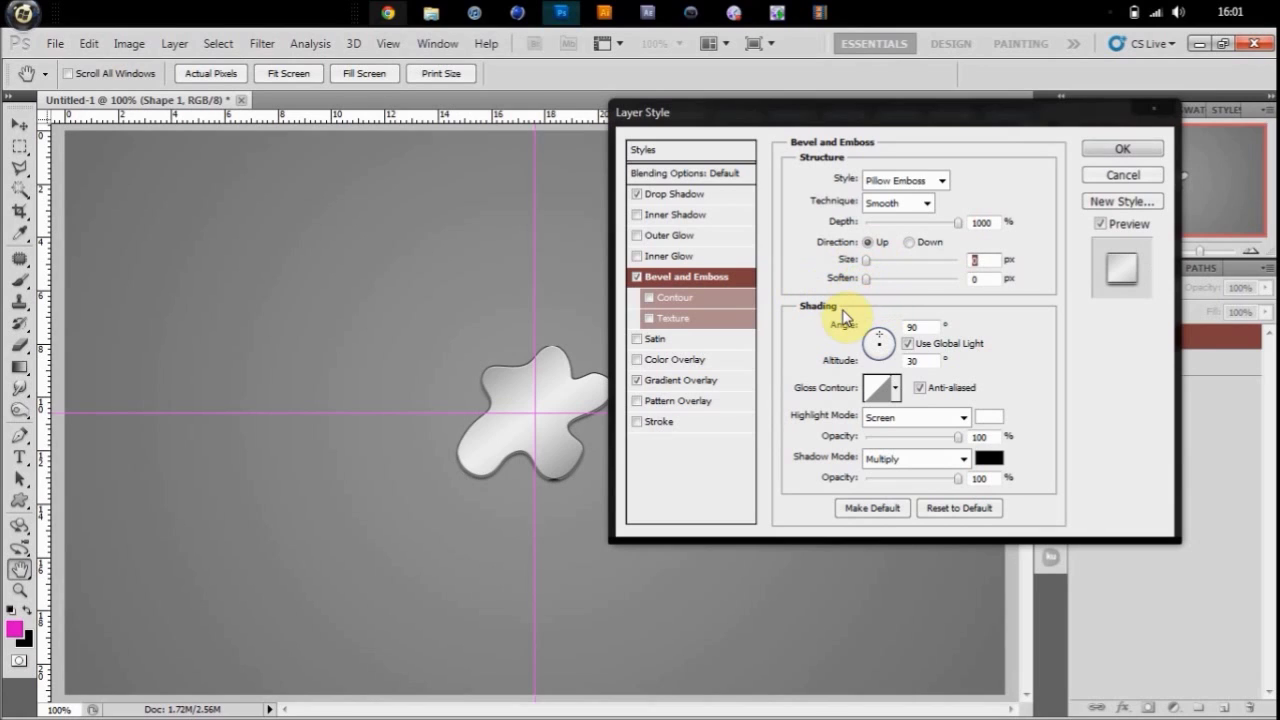
pyautogui.click(918, 361)
pyautogui.click(988, 436)
pyautogui.write('40')
pyautogui.click(988, 478)
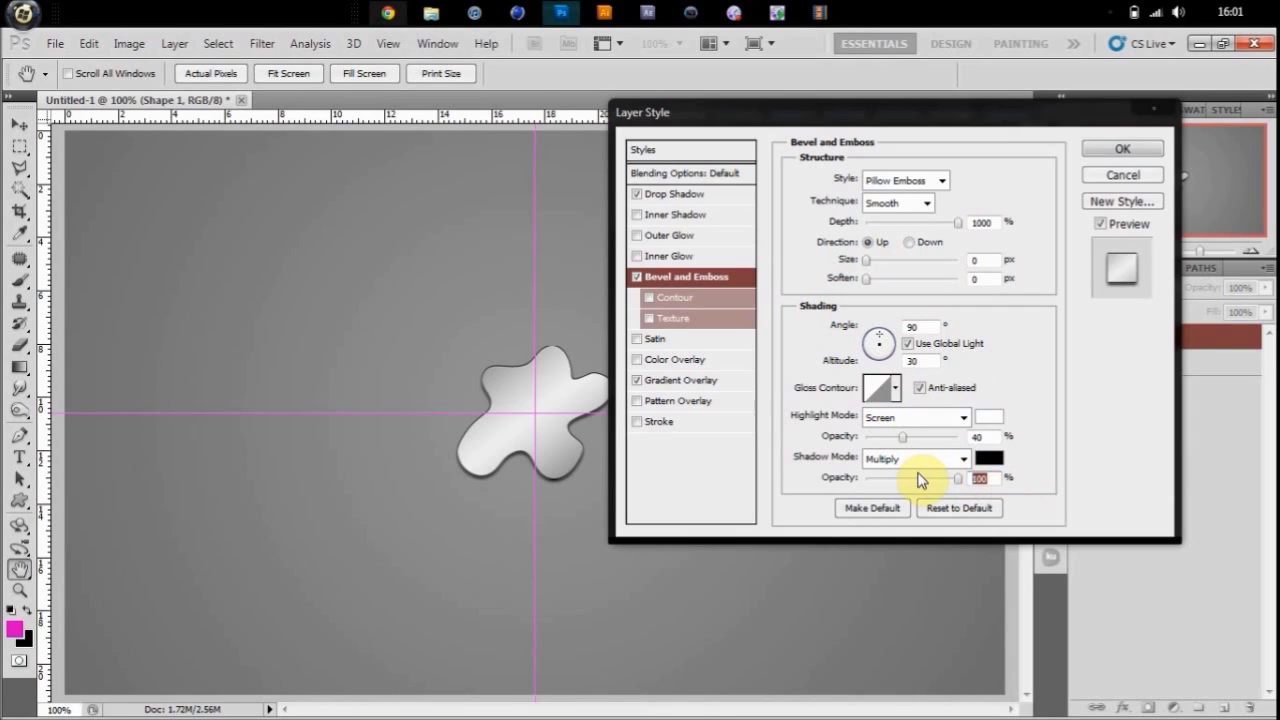
pyautogui.write('40')
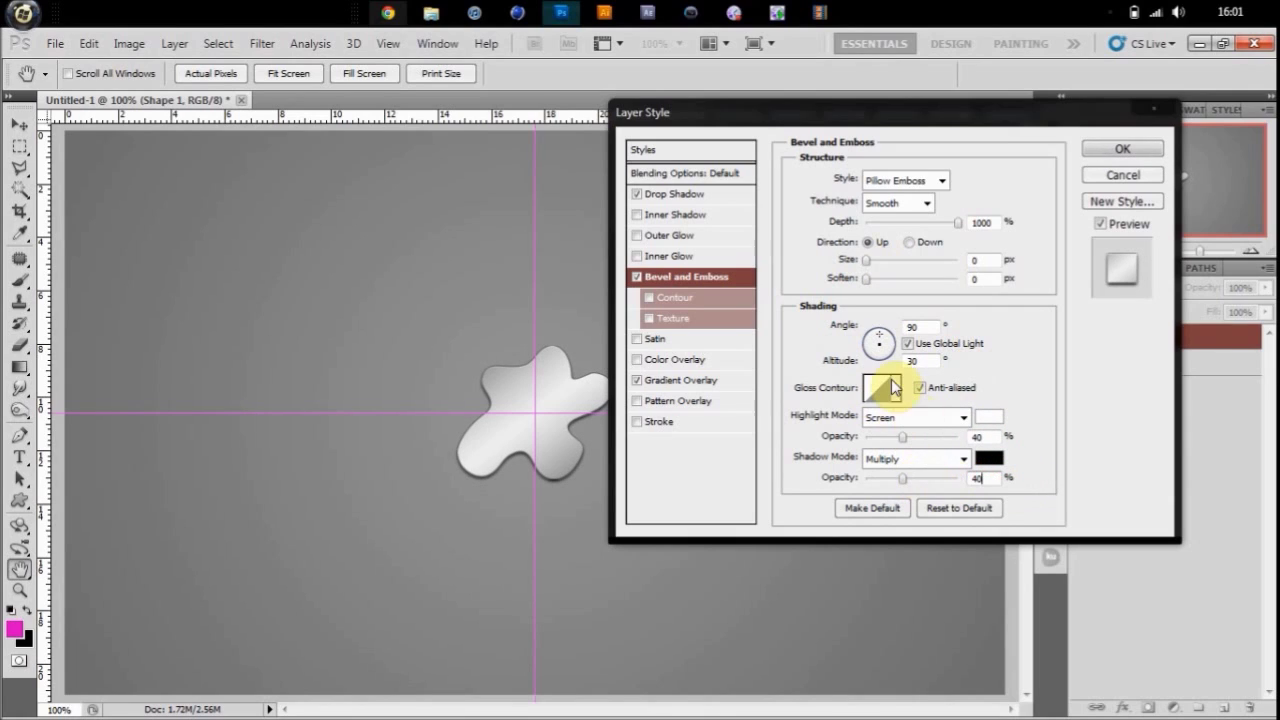
# Add a Satin effect at 45°, 3 px distance and 3 px size, then apply the styles
pyautogui.click(650, 341)
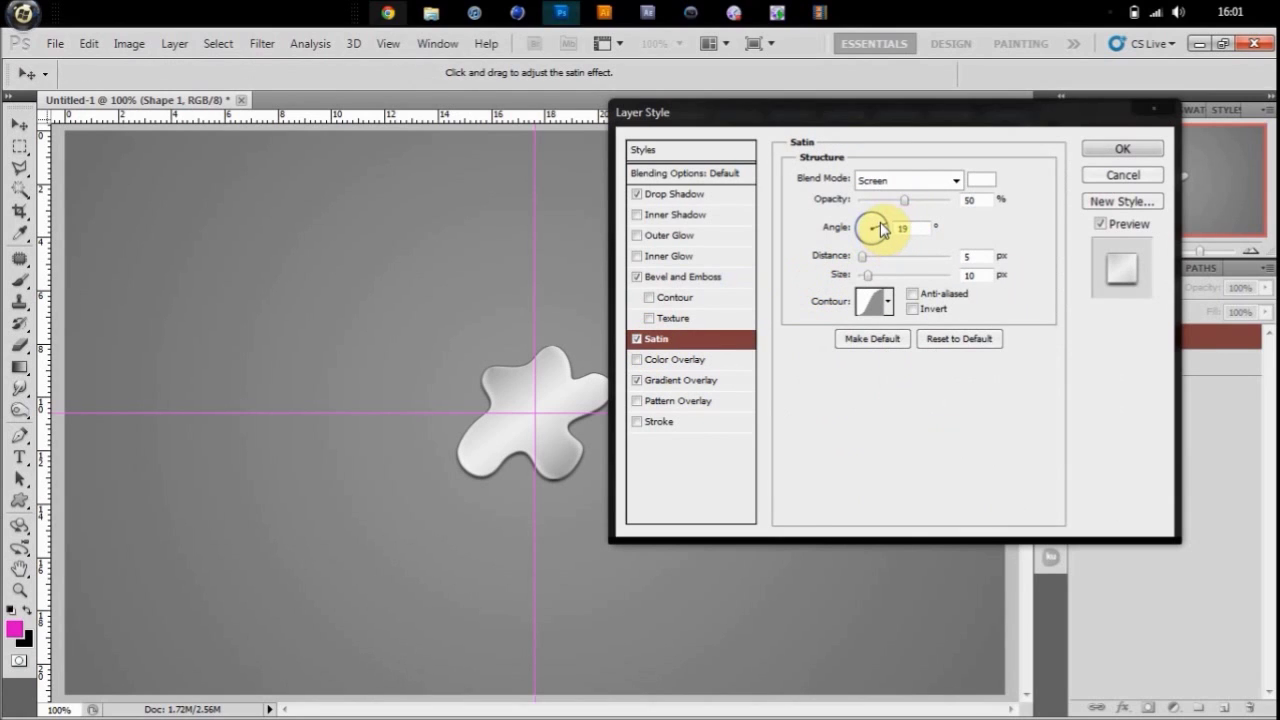
pyautogui.moveTo(887, 228)
pyautogui.mouseDown()
pyautogui.moveTo(897, 224)
pyautogui.moveTo(877, 233)
pyautogui.moveTo(872, 213)
pyautogui.moveTo(880, 222)
pyautogui.mouseUp()
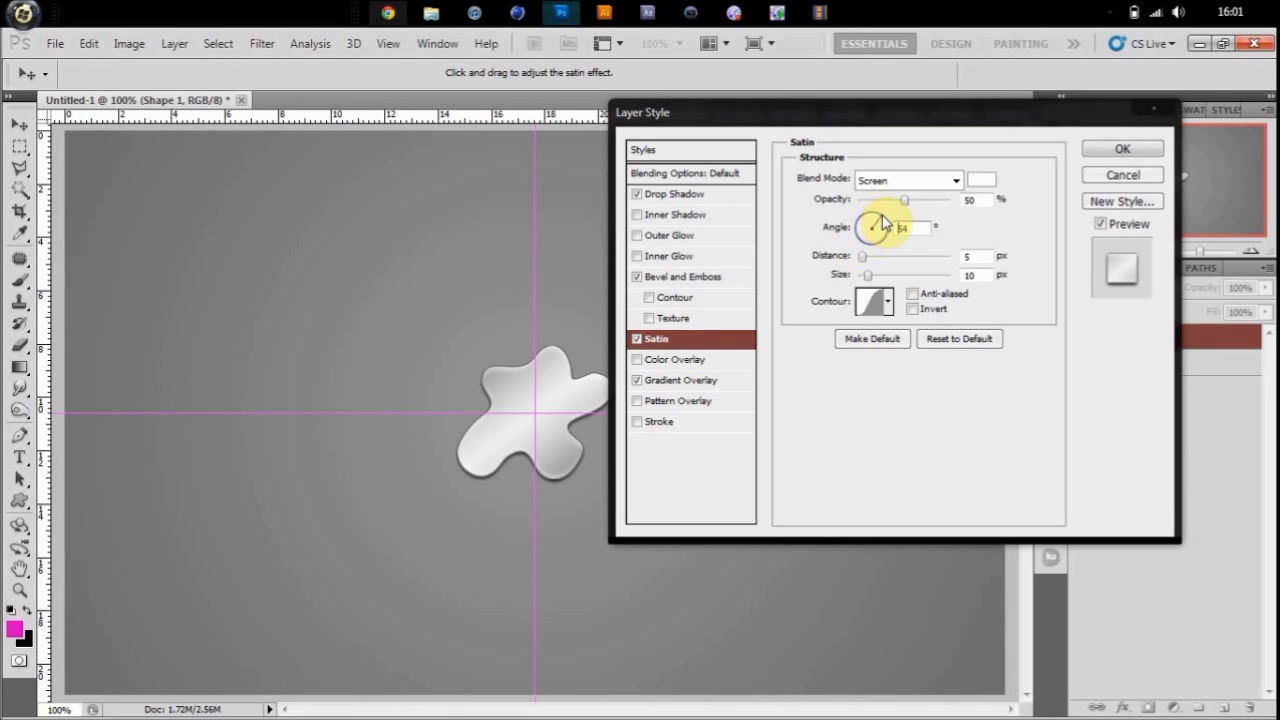
pyautogui.doubleClick(906, 228)
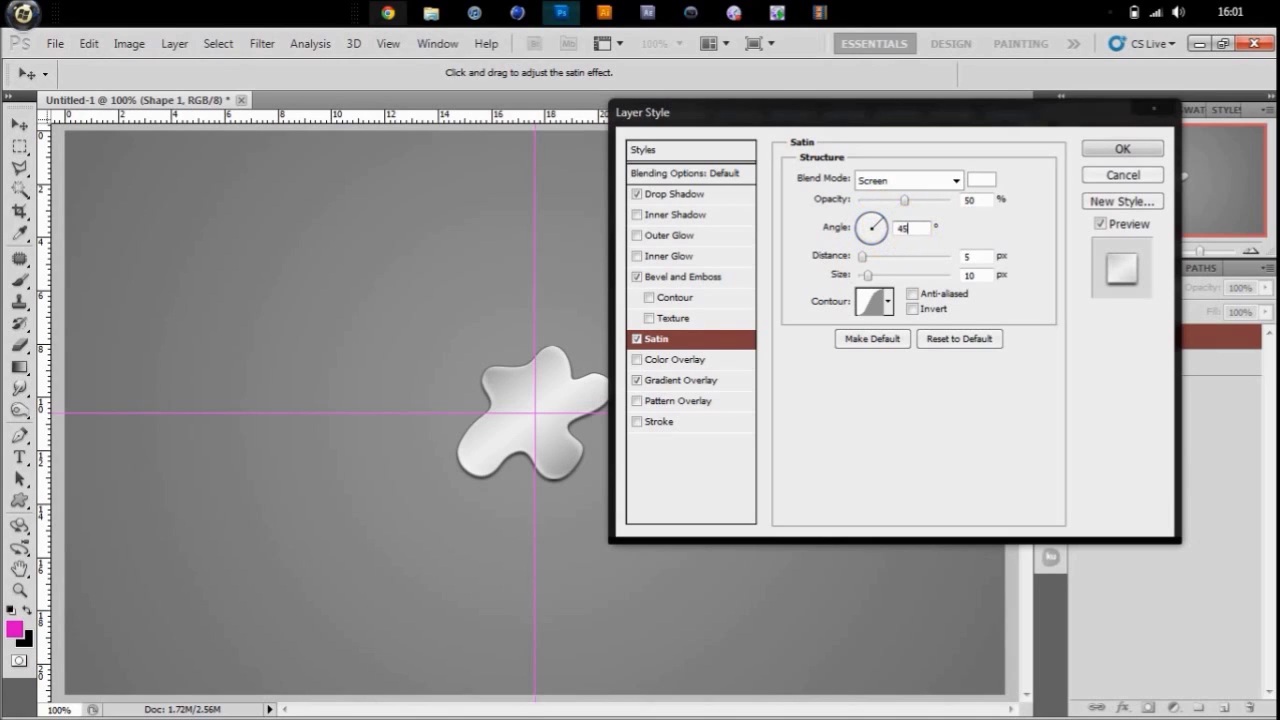
pyautogui.write('45')
pyautogui.click(862, 258)
pyautogui.moveTo(861, 260); pyautogui.dragTo(860, 260)
pyautogui.click(985, 273)
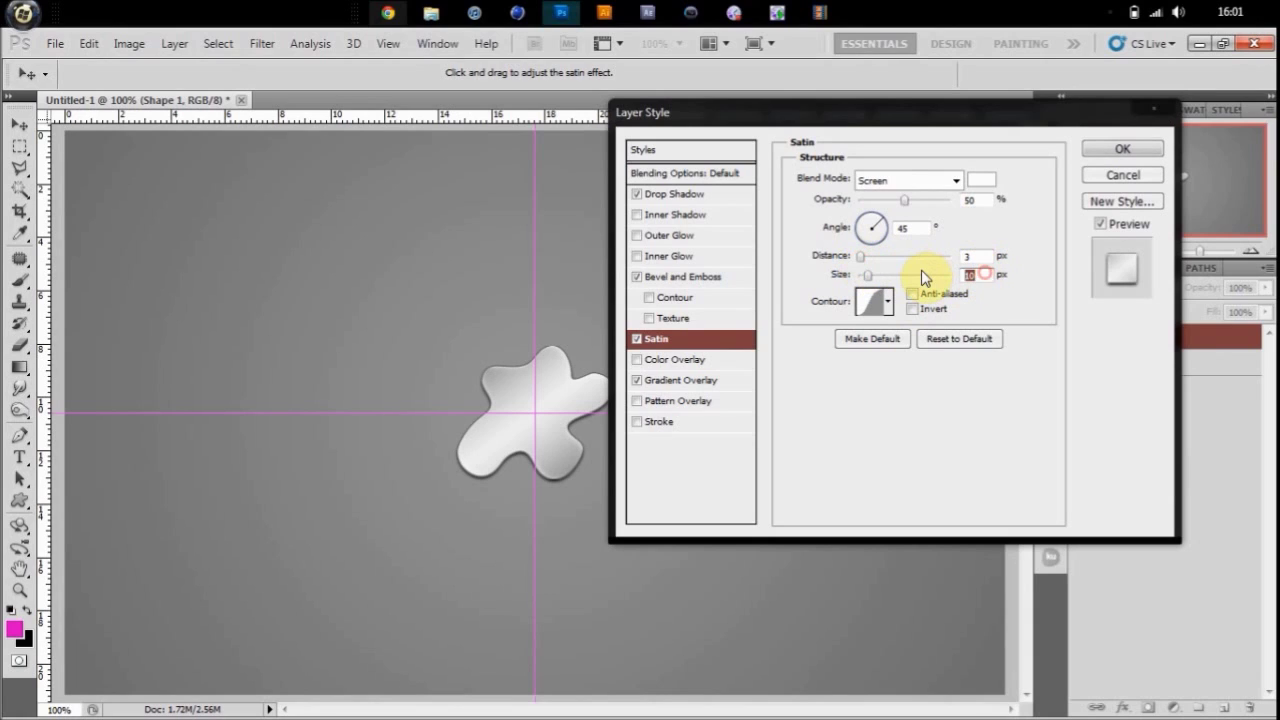
pyautogui.write('3')
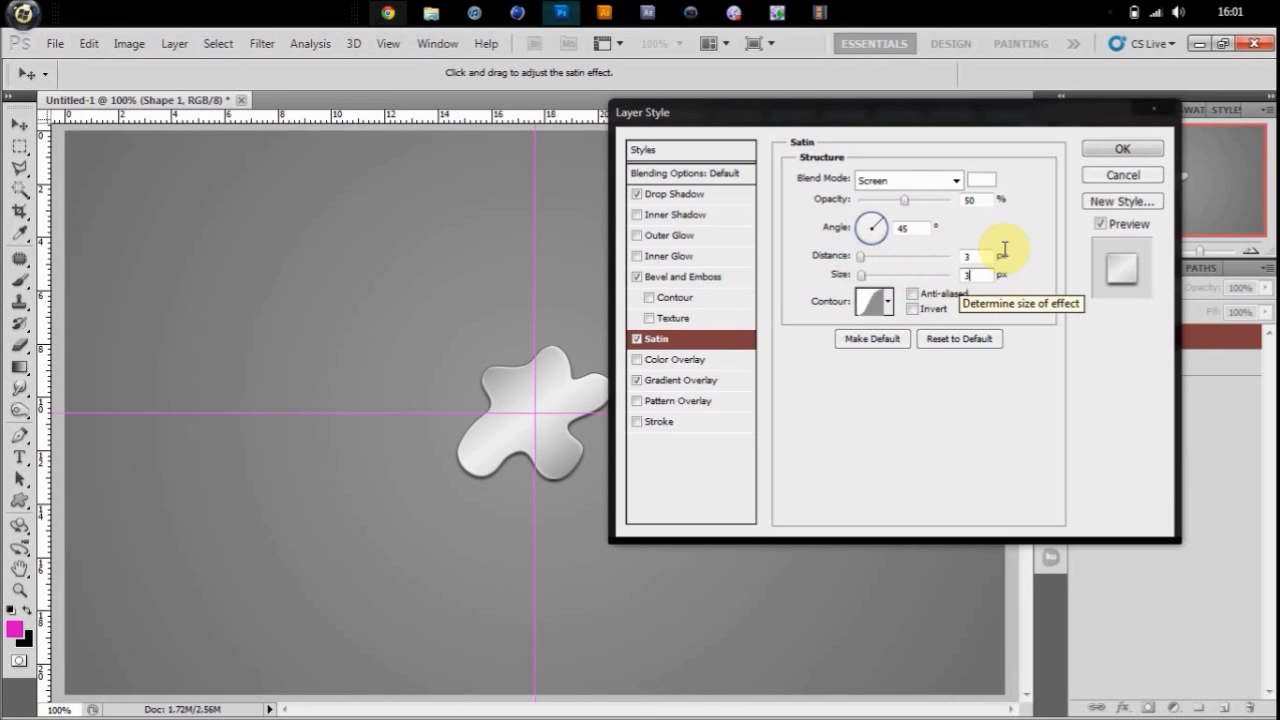
pyautogui.click(1024, 213)
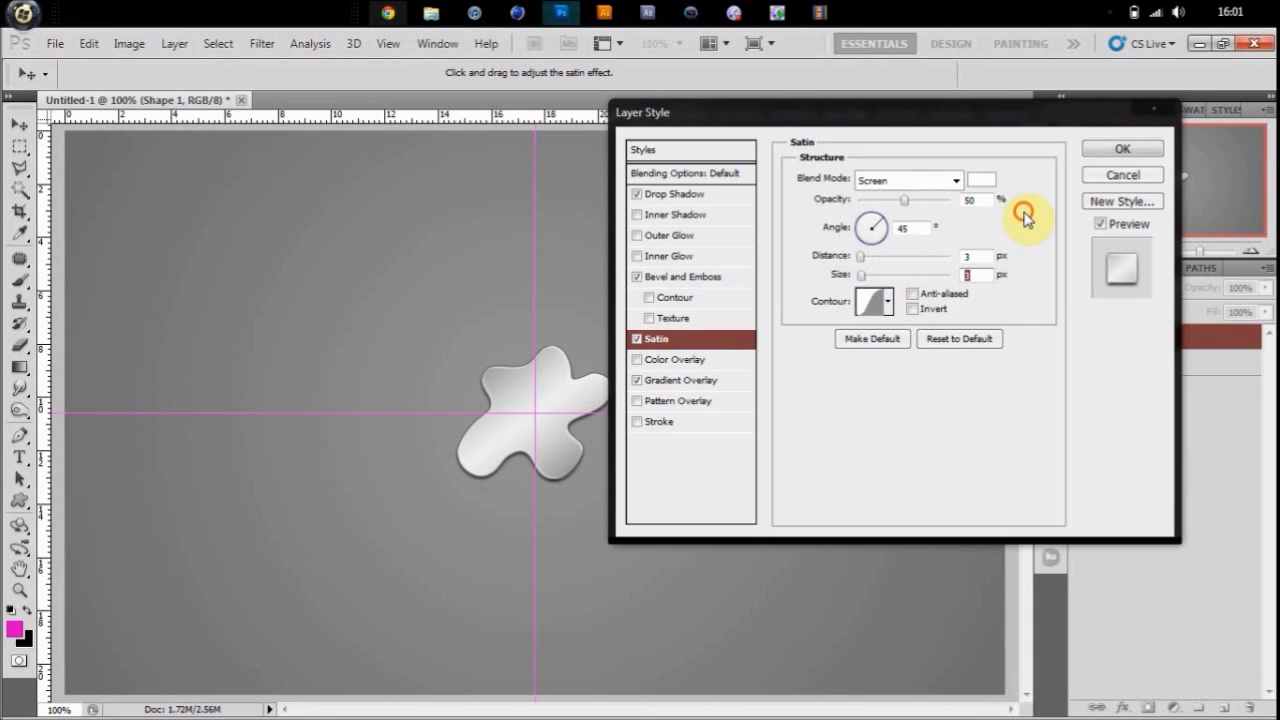
pyautogui.click(1124, 150)
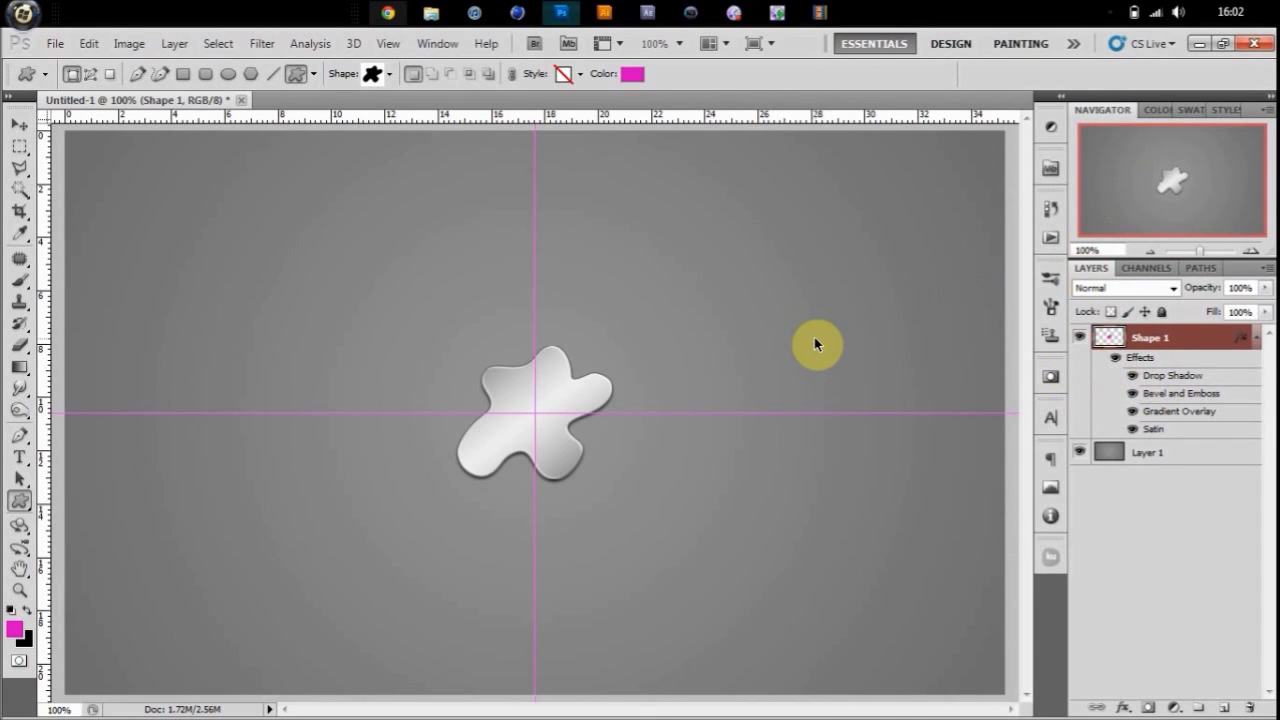
# On a new Layer 2, fill a rectangle around the splat with white and set it to Multiply
pyautogui.hotkey('ctrl', 'shift', 'n')
pyautogui.press('Return')
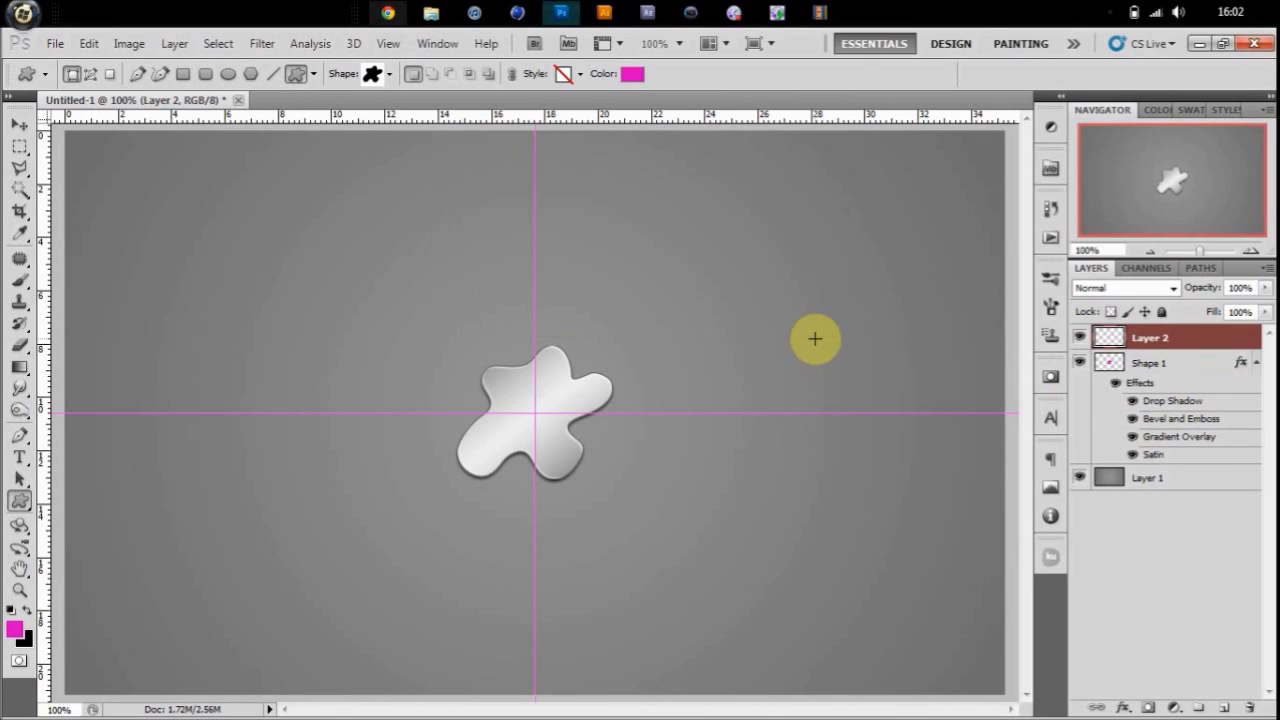
pyautogui.click(13, 609)
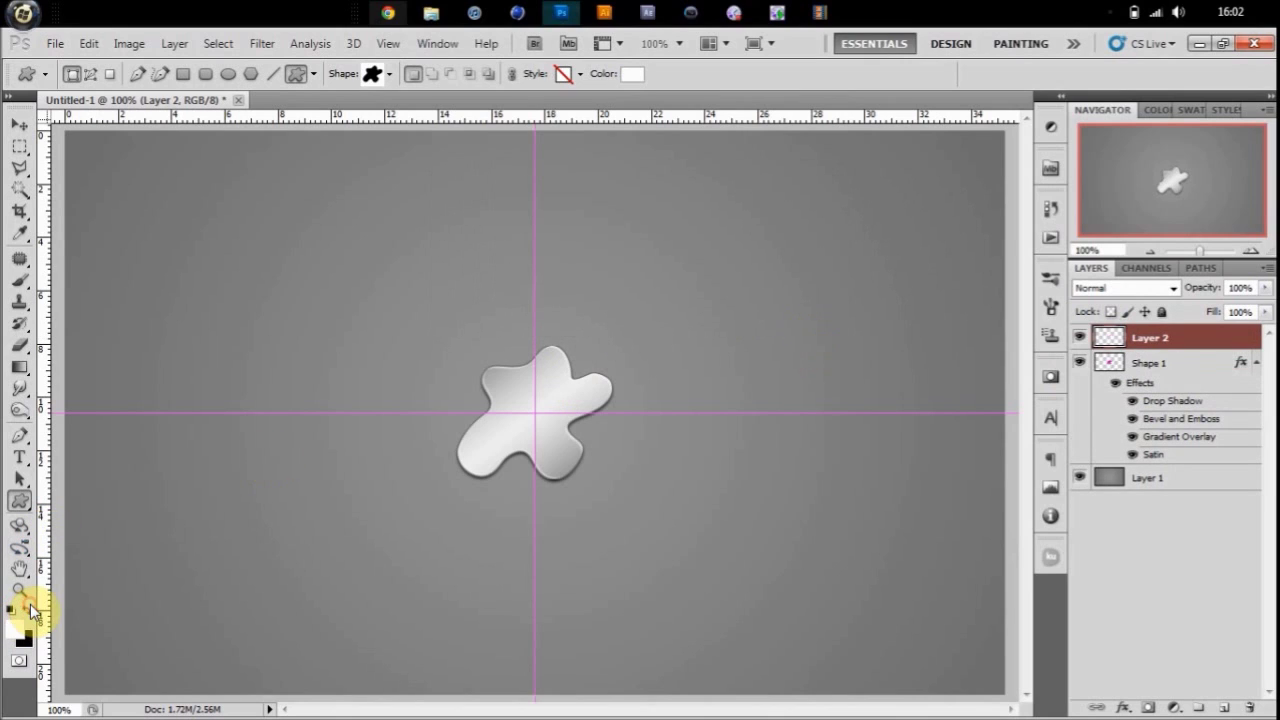
pyautogui.click(20, 147)
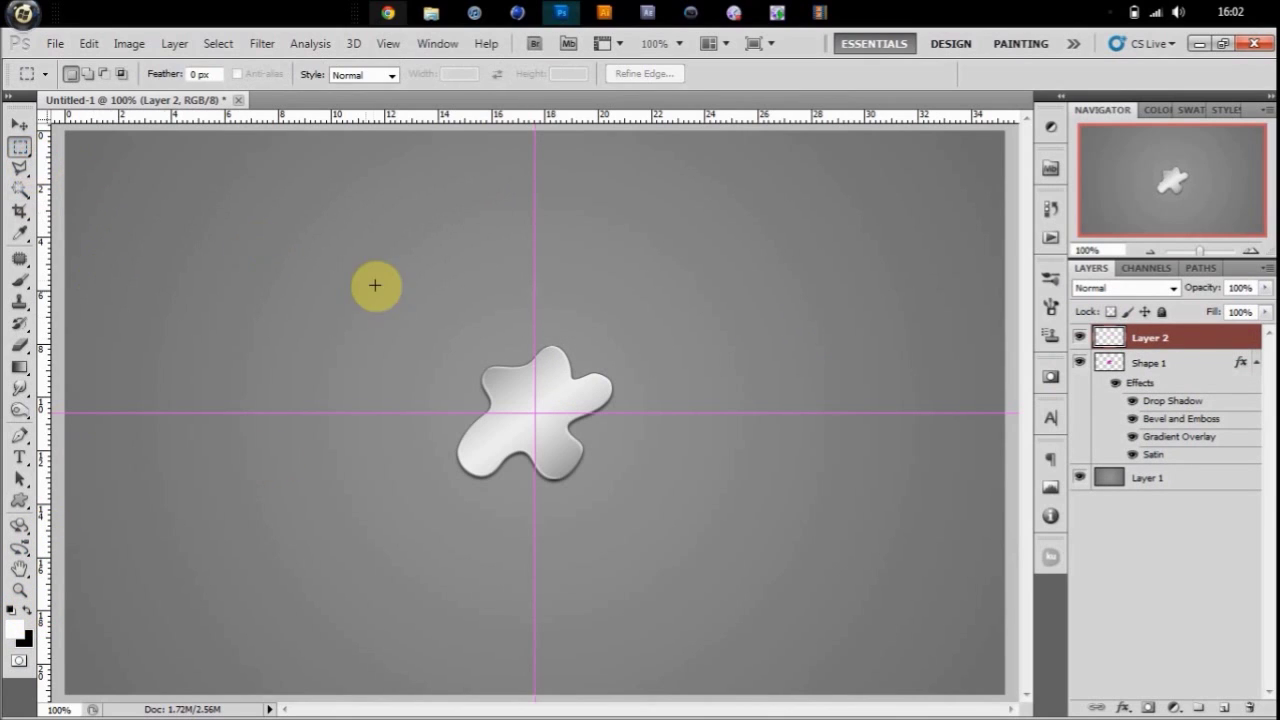
pyautogui.moveTo(610, 504); pyautogui.dragTo(708, 571)
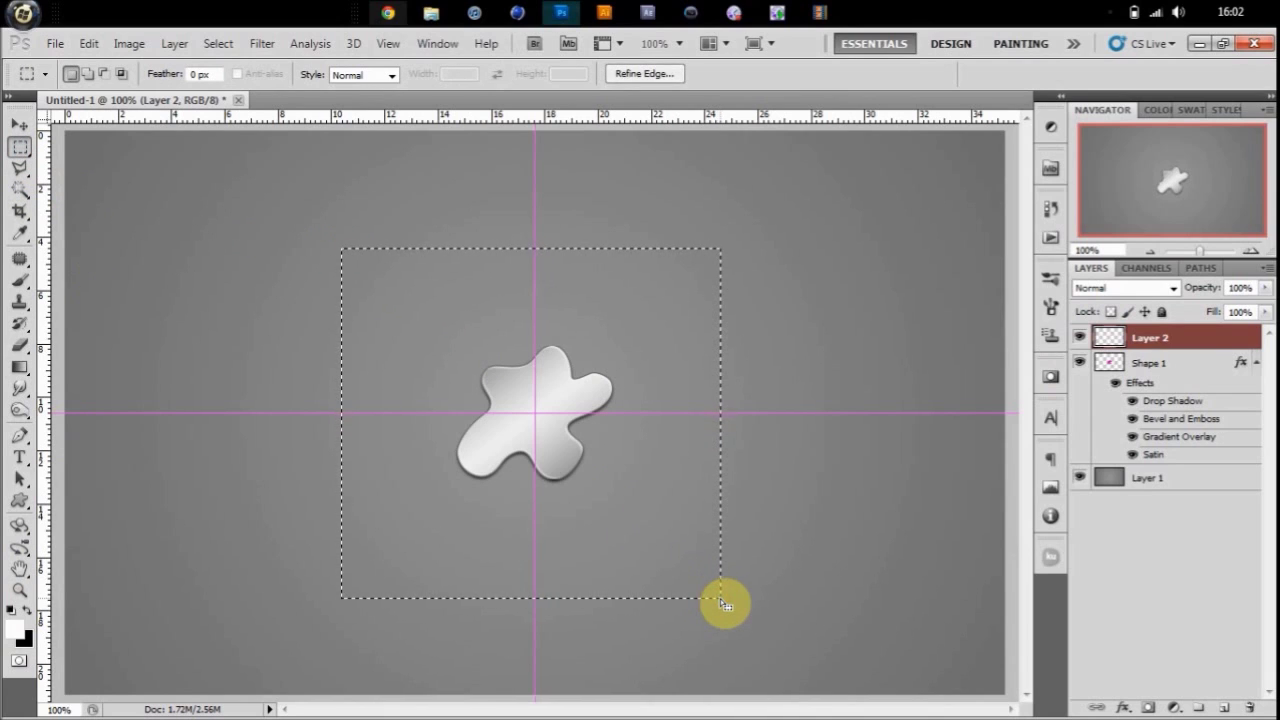
pyautogui.hotkey('alt', 'BackSpace')
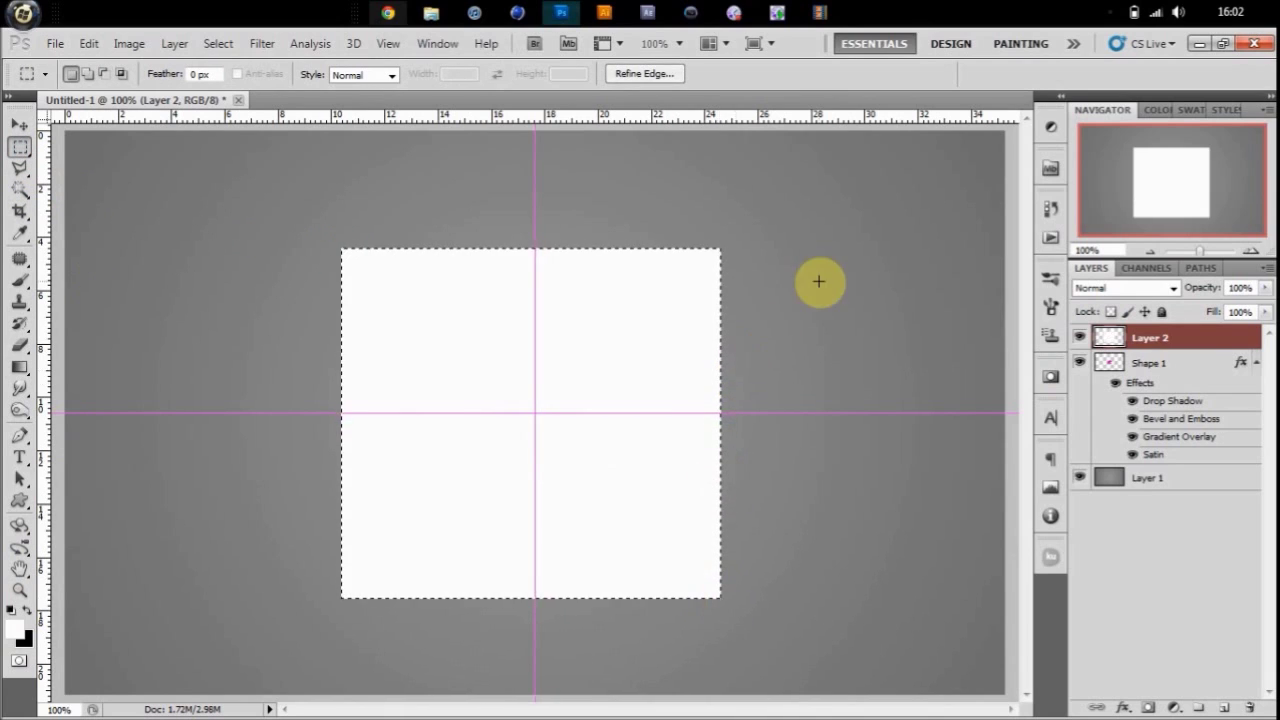
pyautogui.click(1118, 290)
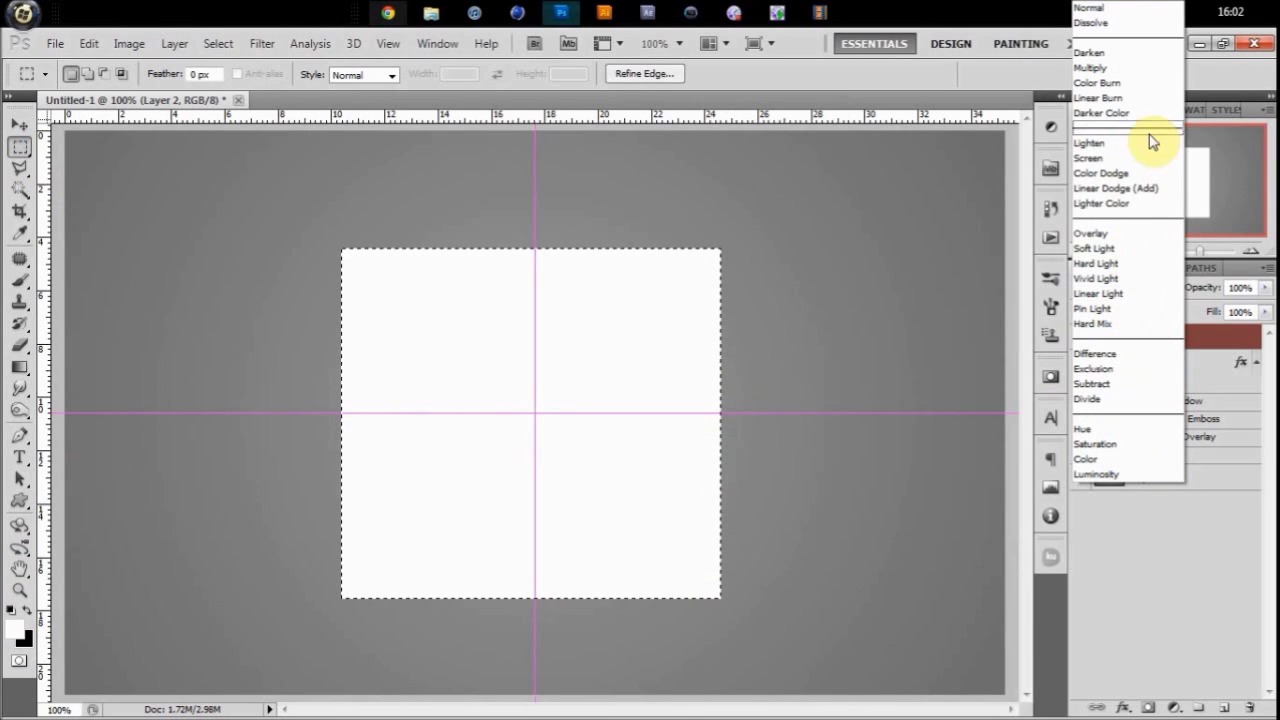
pyautogui.click(1140, 68)
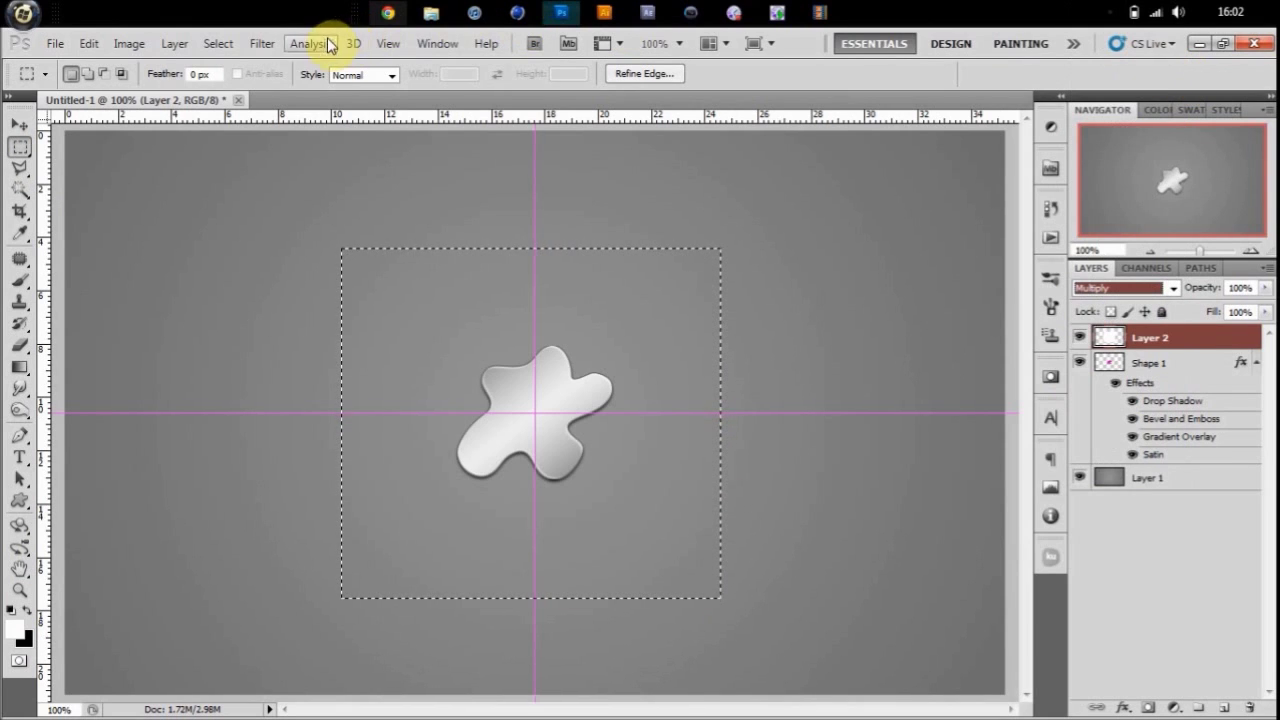
# Apply the Mezzotint filter with Fine Dots to the white rectangle
pyautogui.click(259, 44)
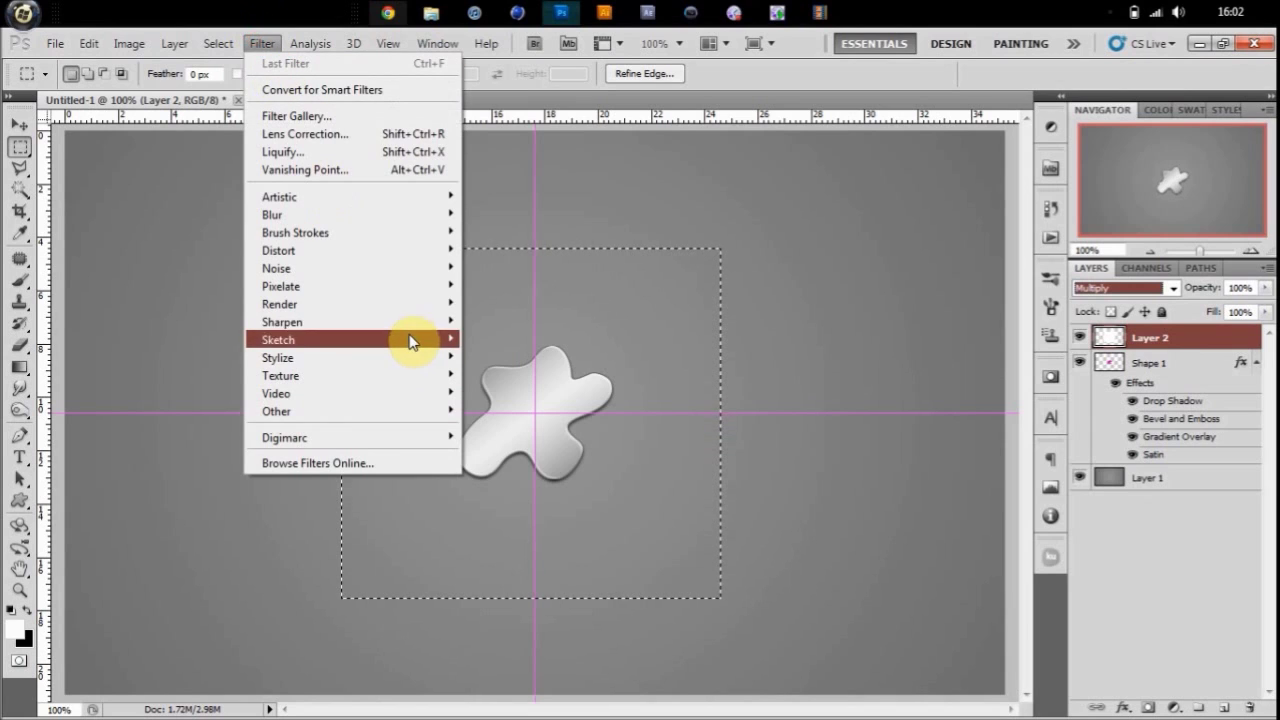
pyautogui.moveTo(437, 288)
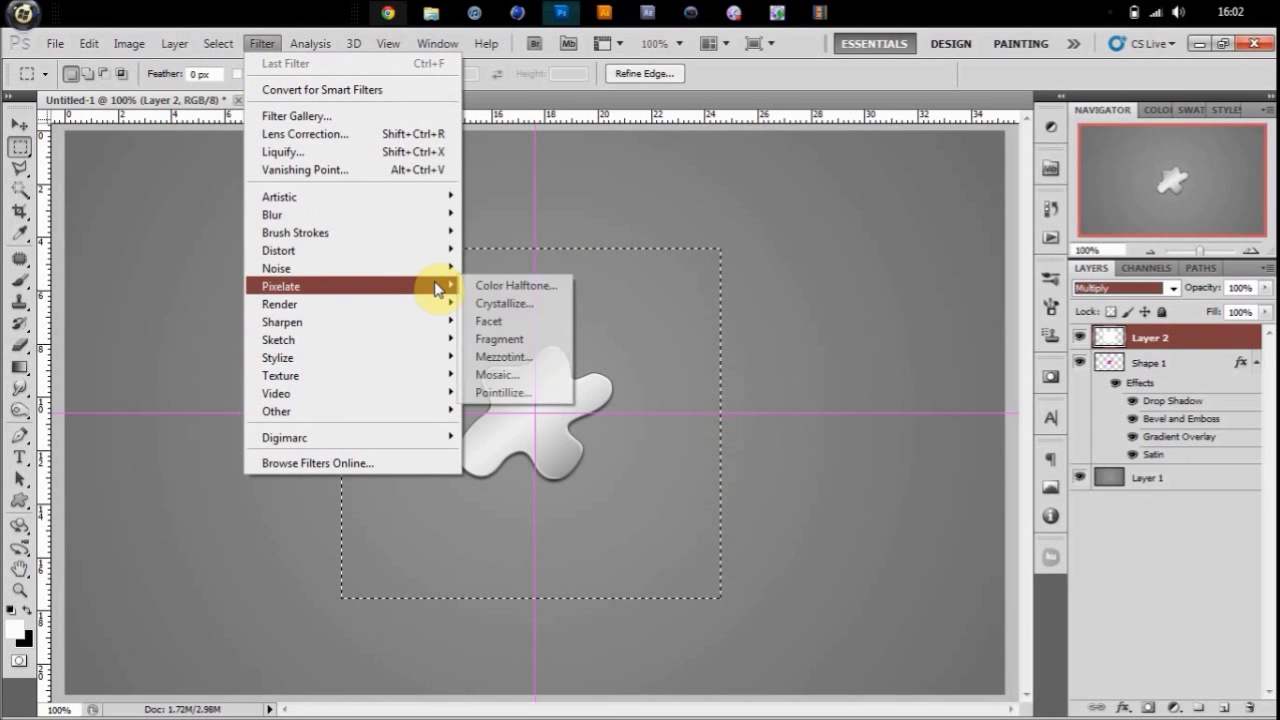
pyautogui.click(534, 357)
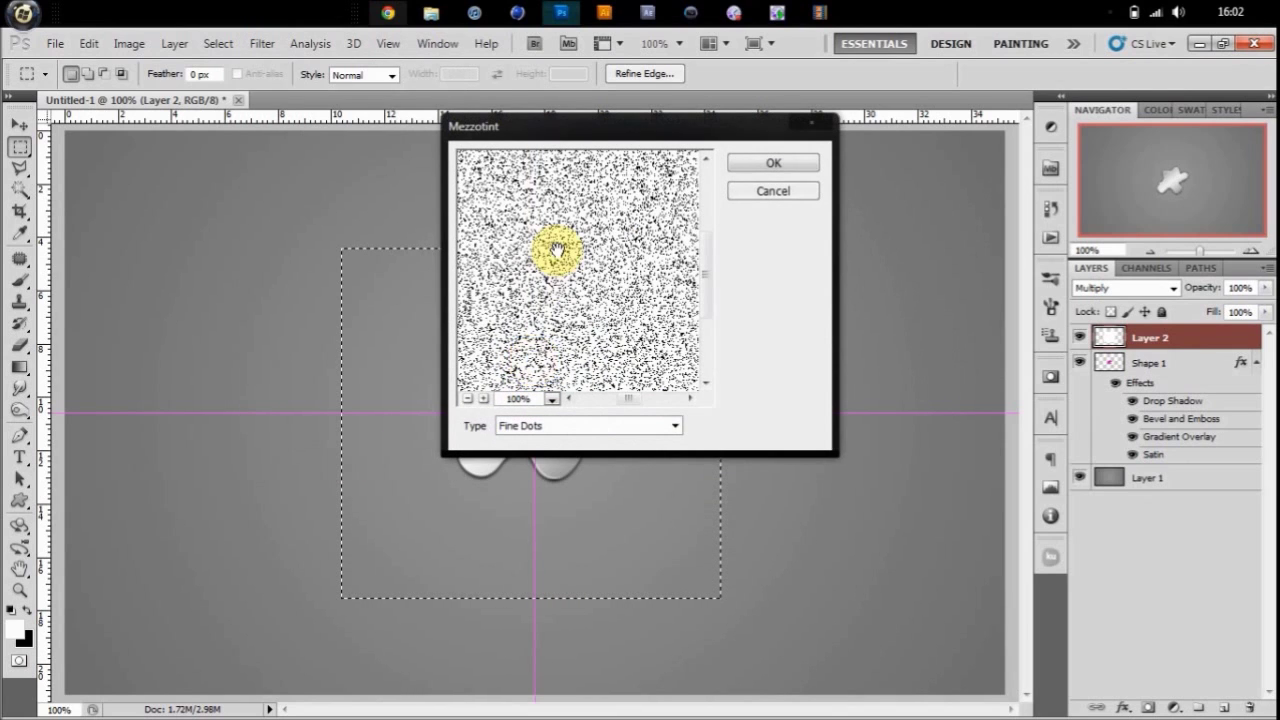
pyautogui.click(794, 166)
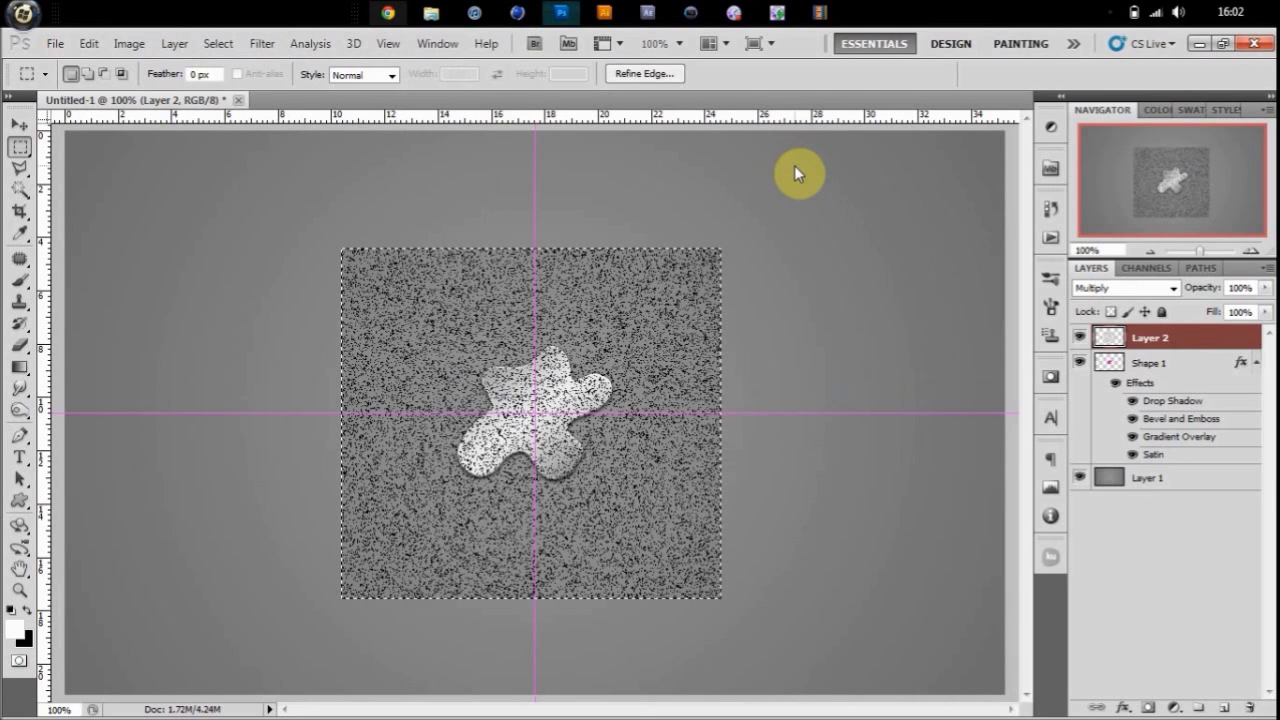
# Apply a Radial Blur of Spin type, Best quality, amount 100 to Layer 2
pyautogui.click(262, 45)
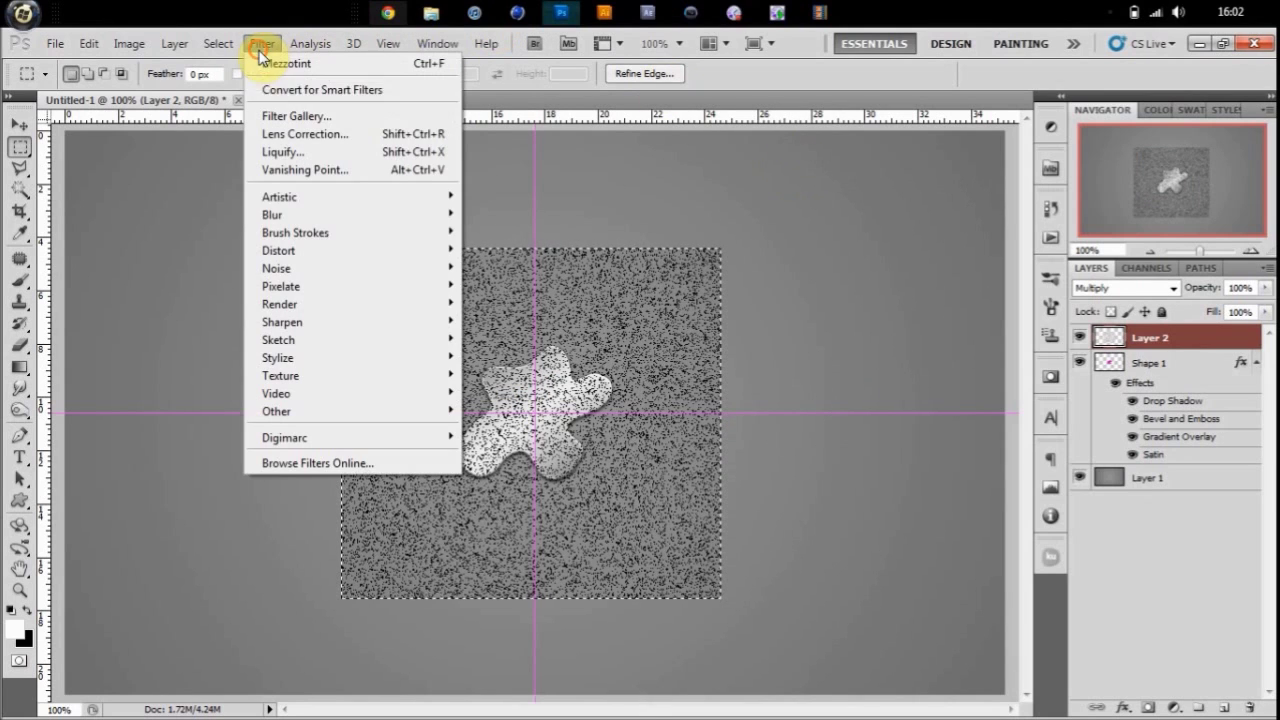
pyautogui.moveTo(337, 218)
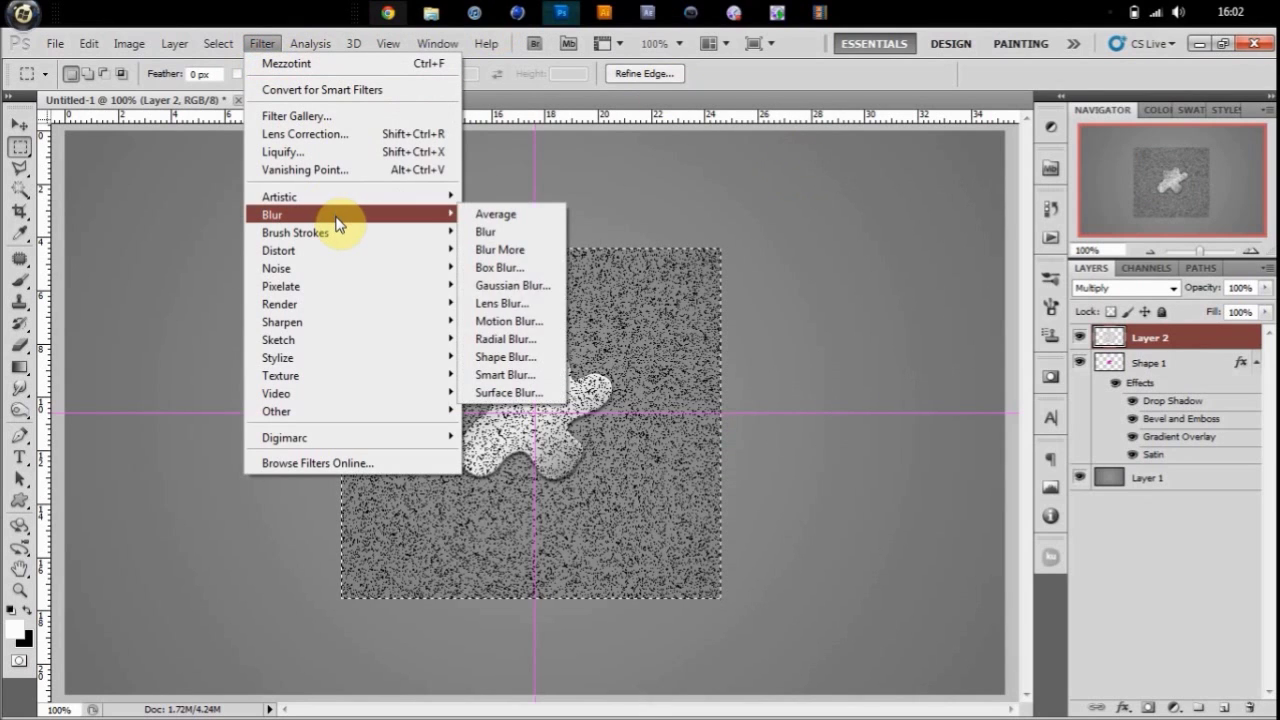
pyautogui.click(533, 339)
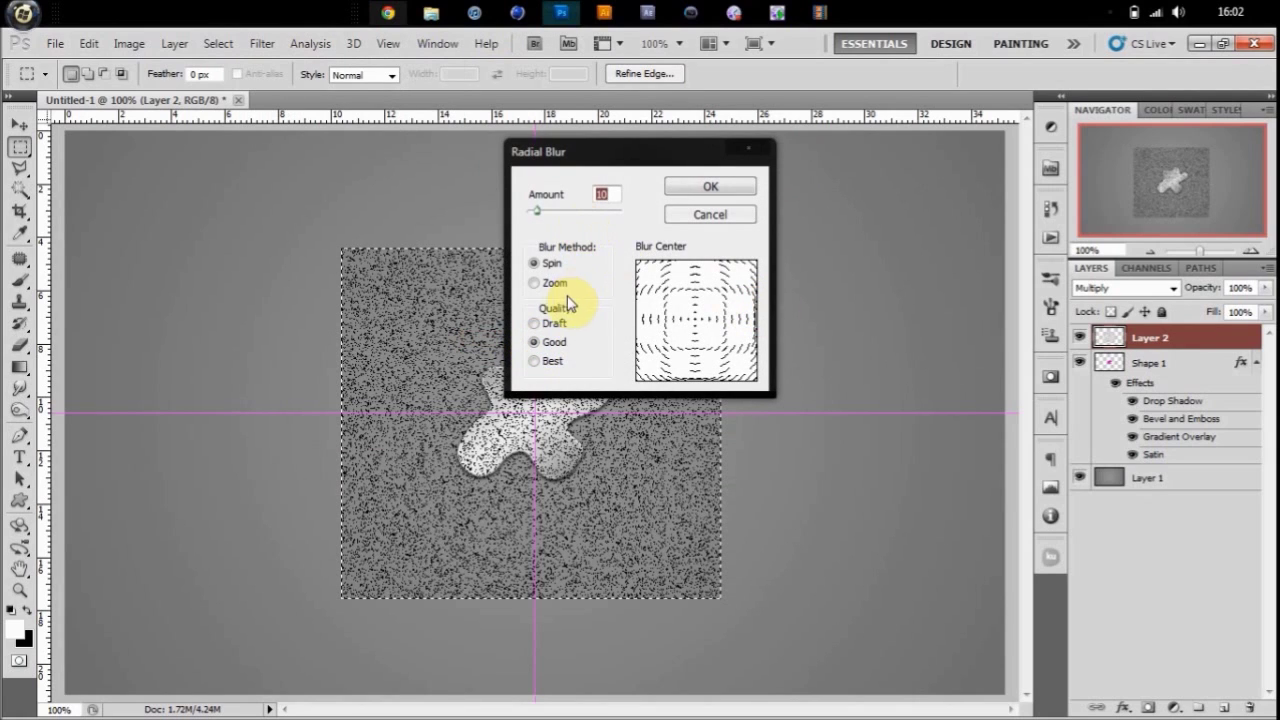
pyautogui.click(553, 361)
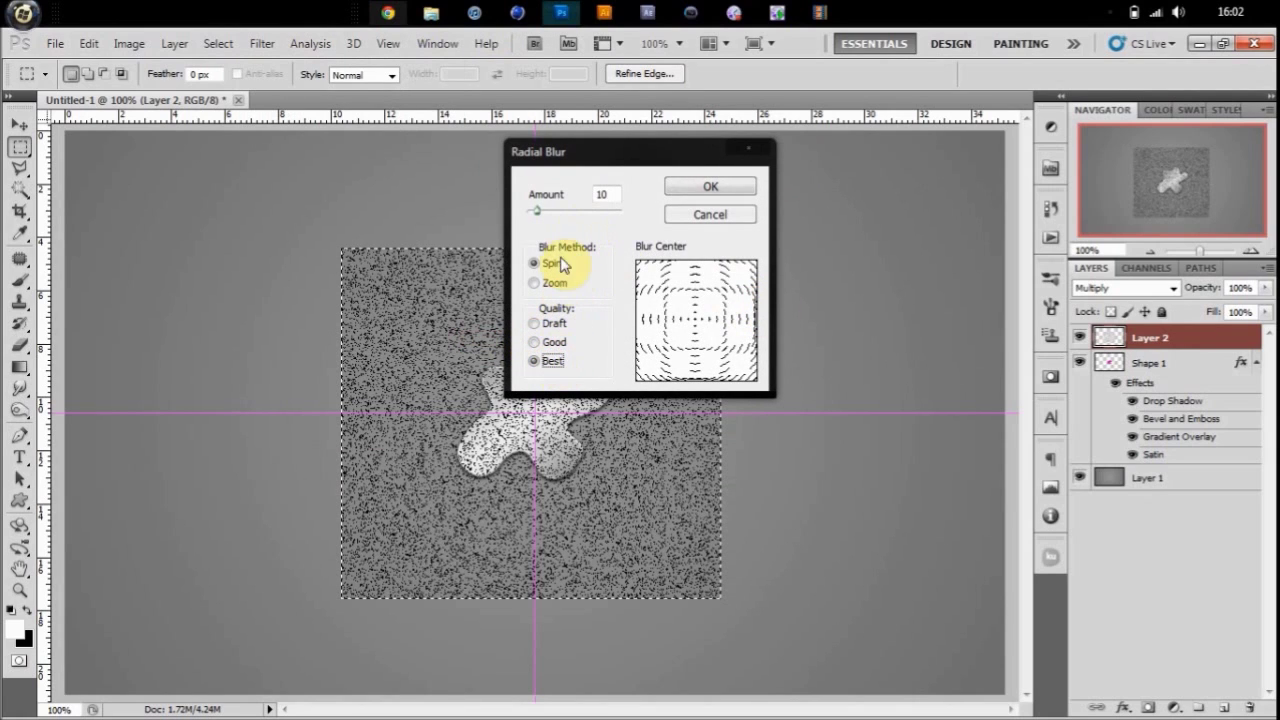
pyautogui.click(601, 194)
pyautogui.write('100')
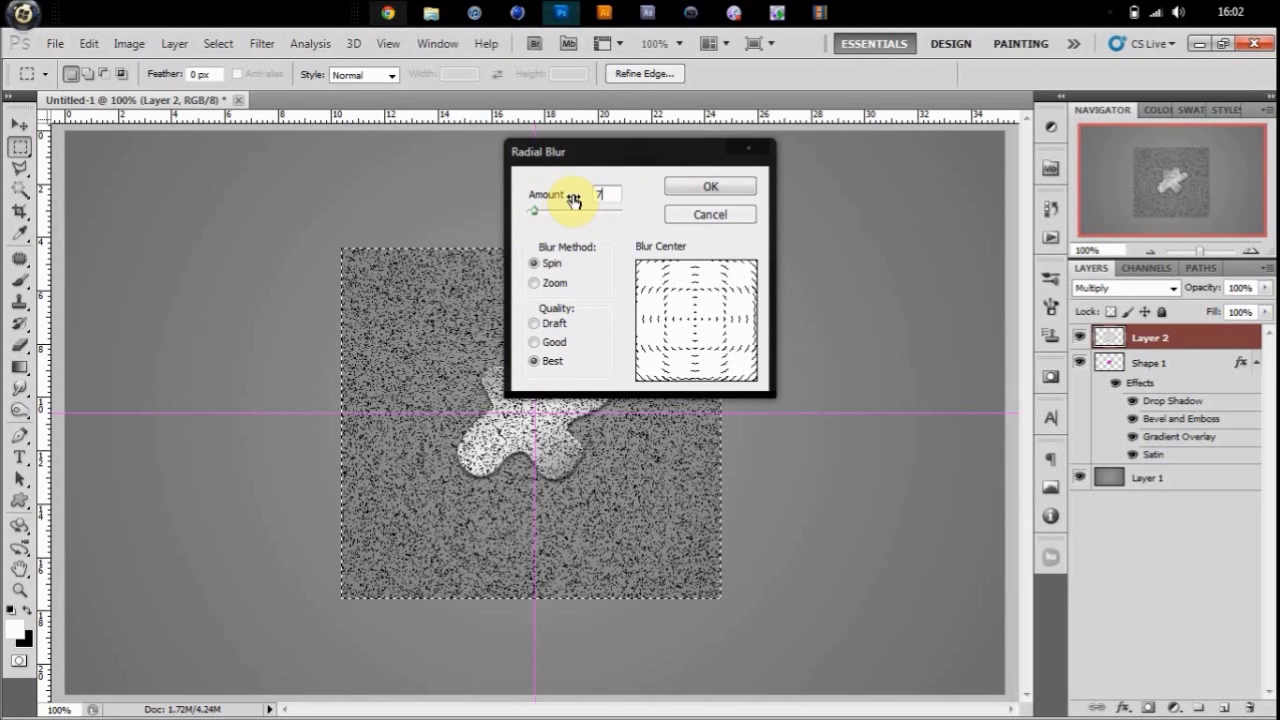
pyautogui.press('Return')
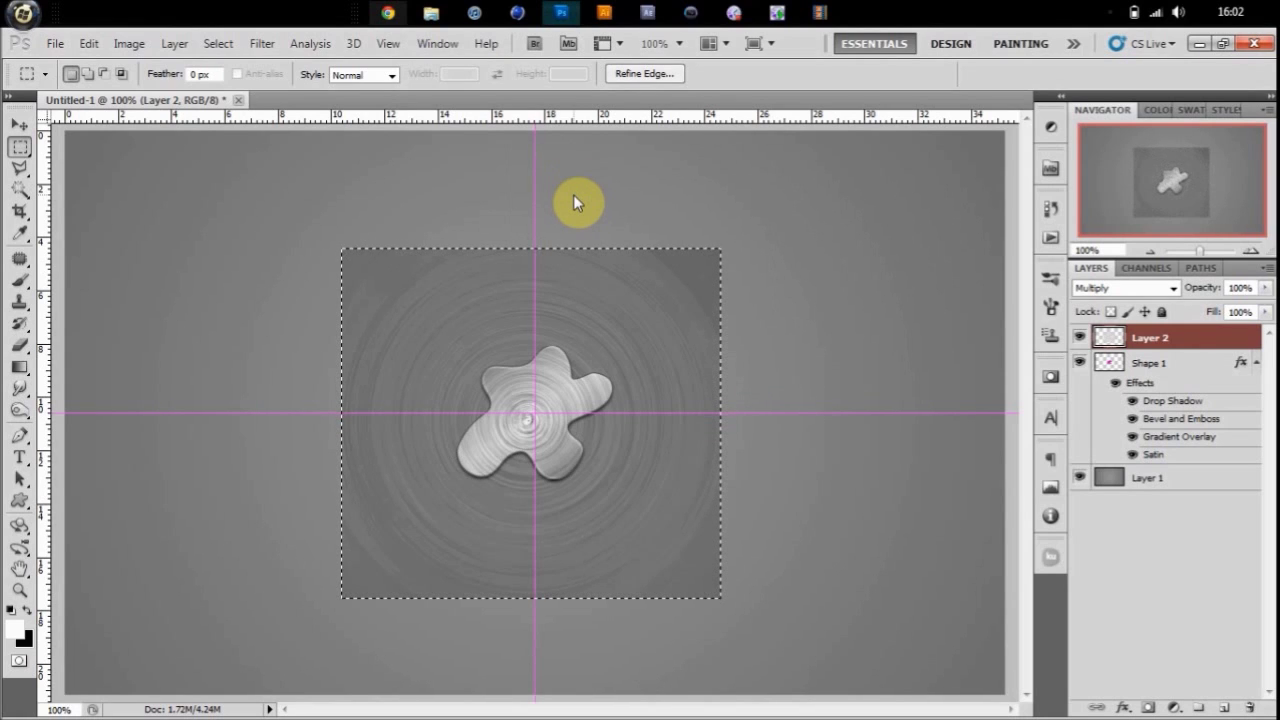
# Deselect and move the swirl so its centre sits on the guide crossing
pyautogui.hotkey('ctrl', 'd')
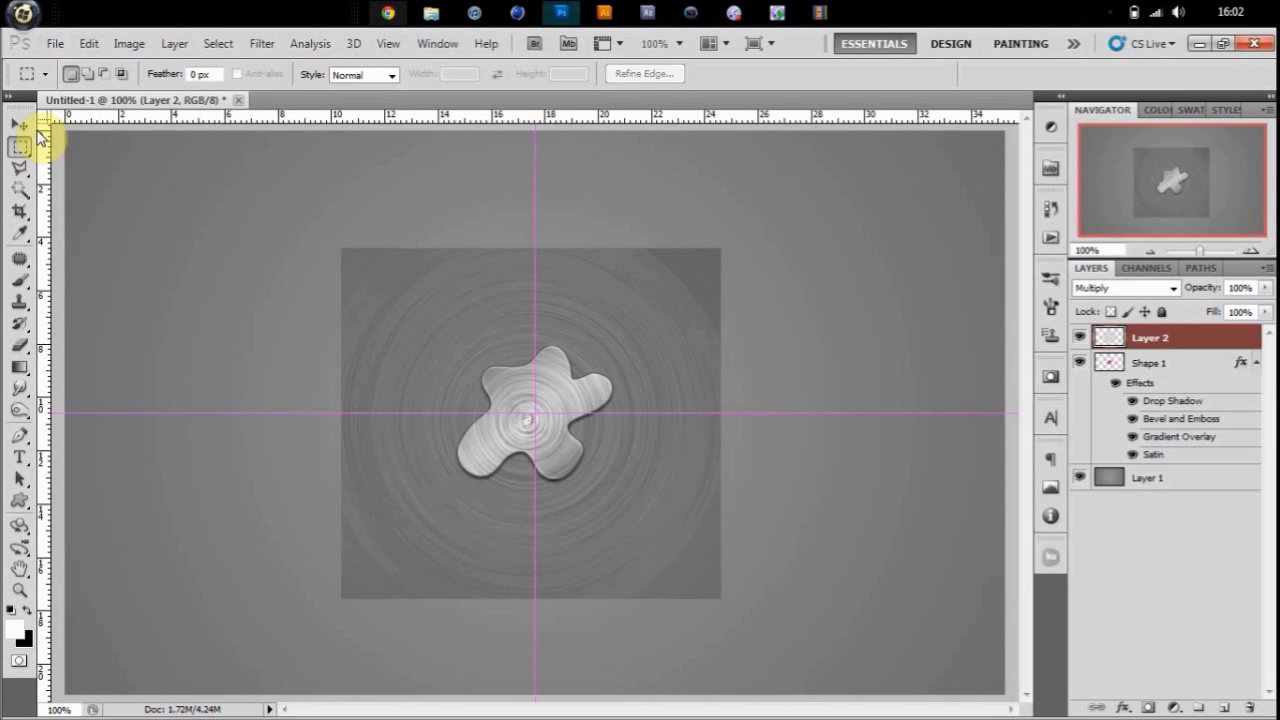
pyautogui.click(21, 125)
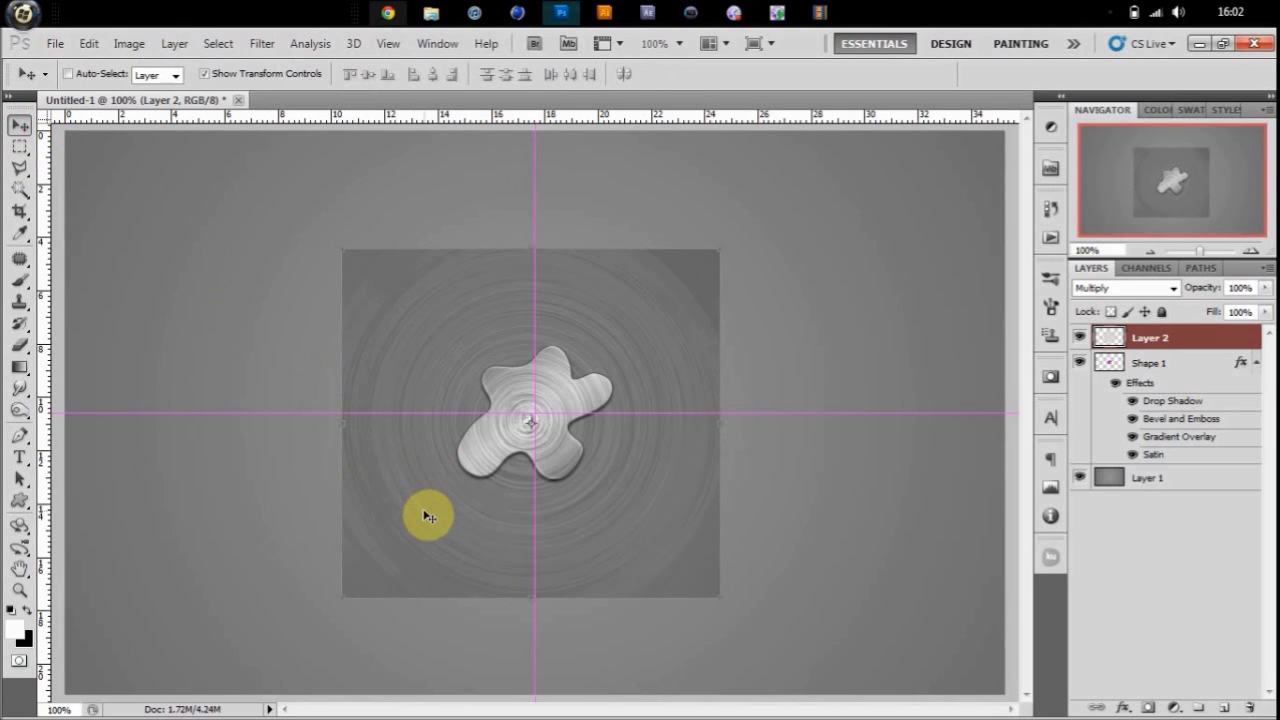
pyautogui.moveTo(423, 514); pyautogui.dragTo(428, 509)
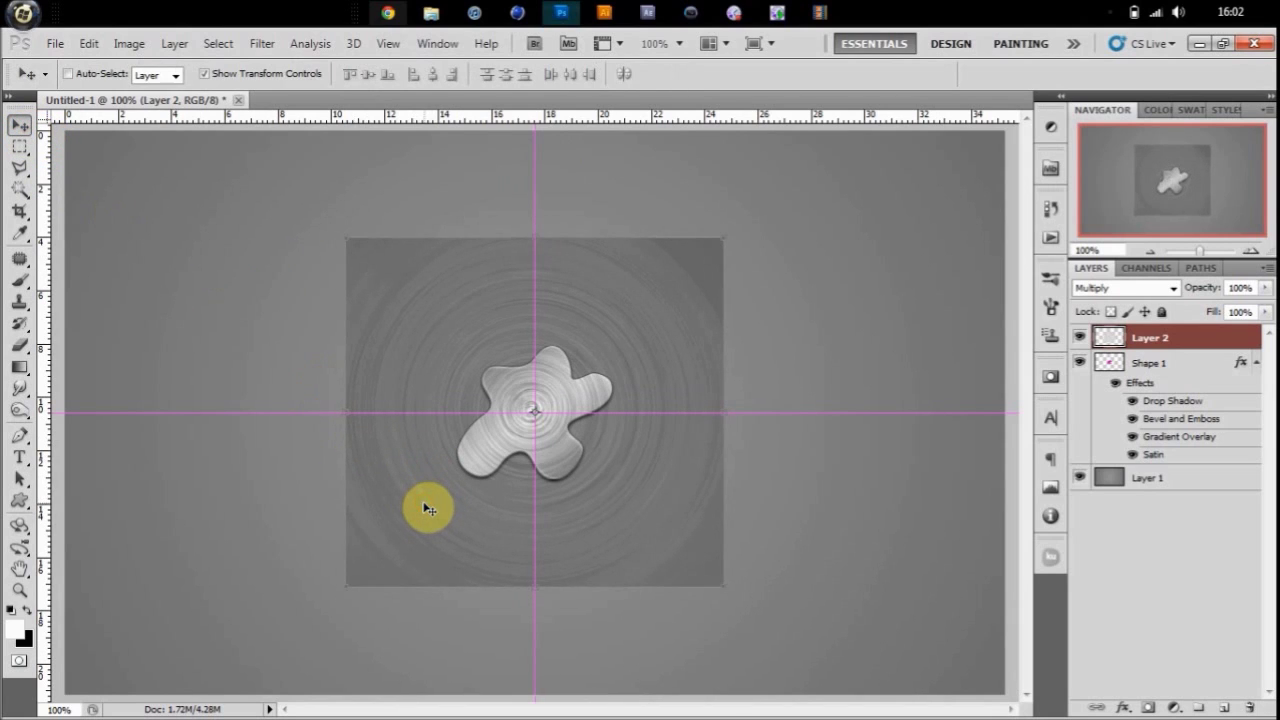
pyautogui.hotkey('ctrl', '+')
pyautogui.hotkey('ctrl', '+')
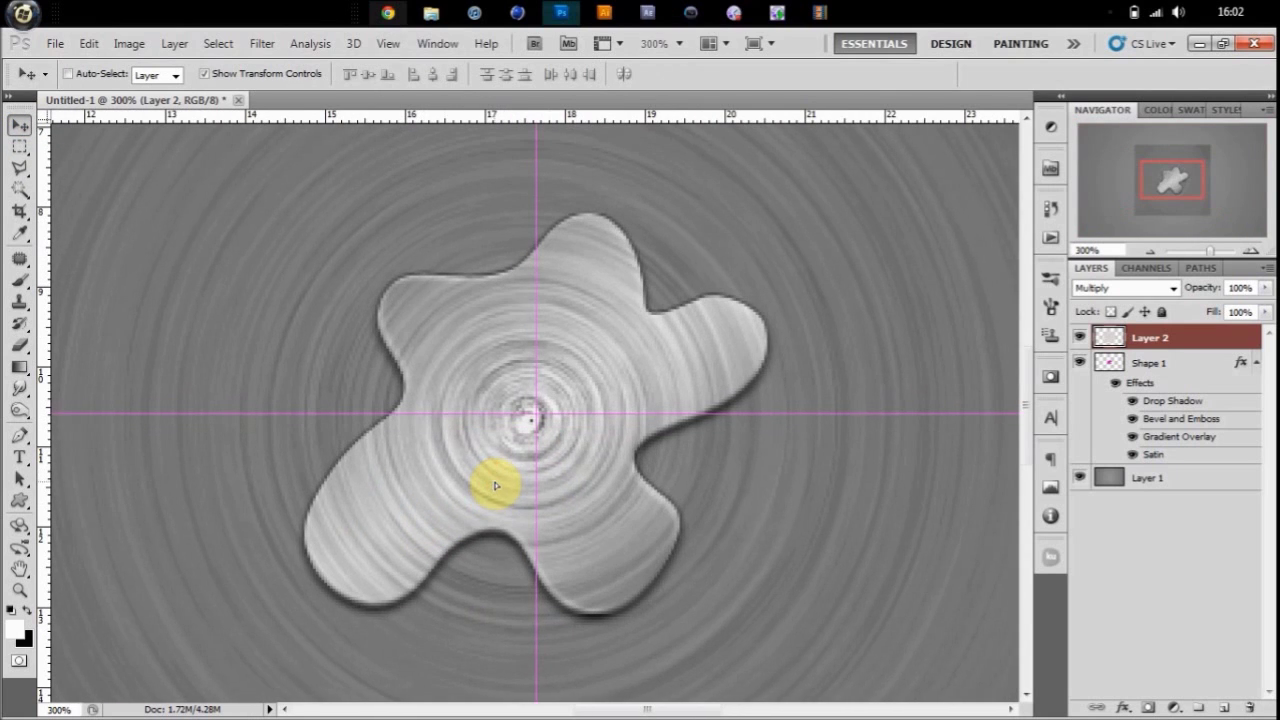
pyautogui.moveTo(494, 485); pyautogui.dragTo(508, 481)
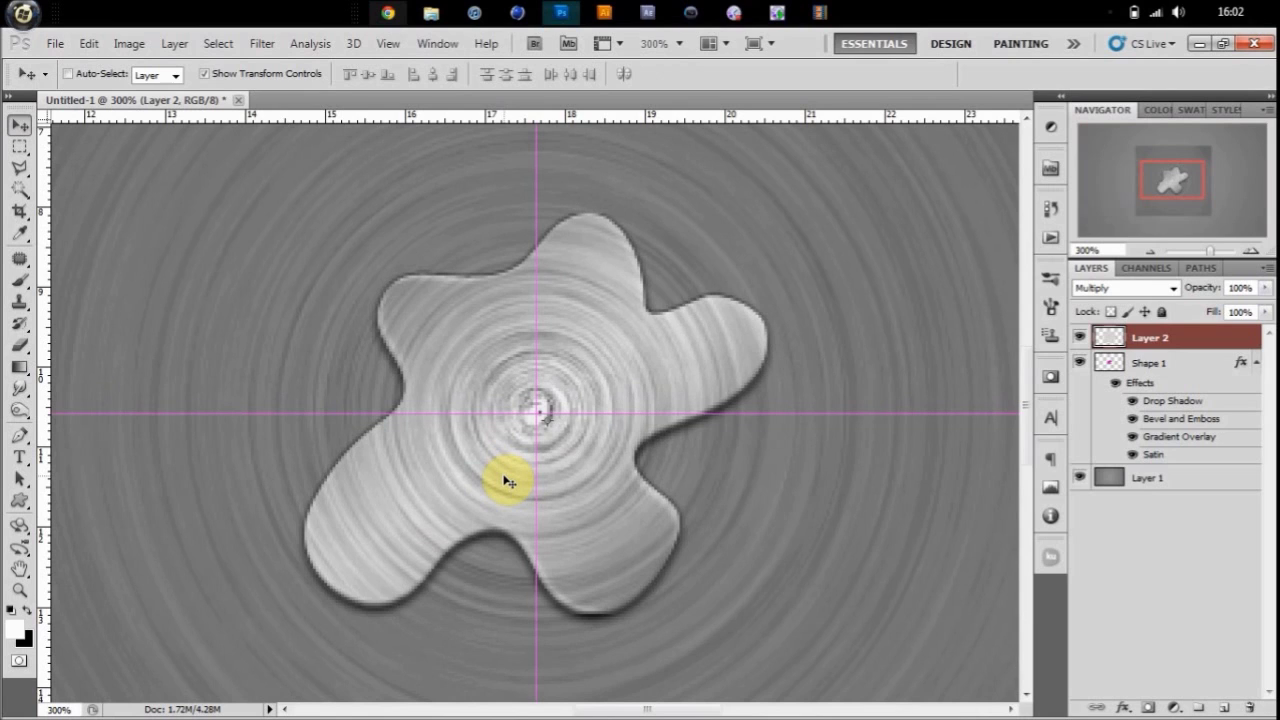
pyautogui.hotkey('ctrl', '1')
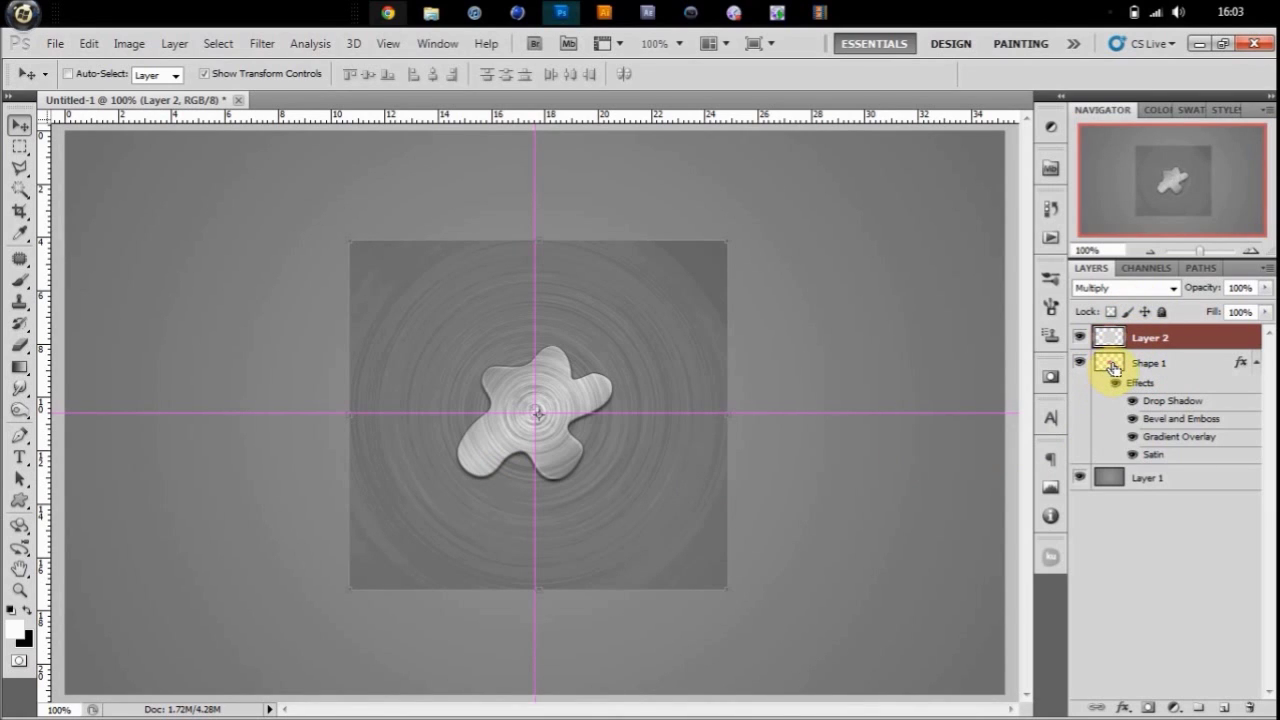
# Mask Layer 2 to the splat outline via Reveal Selection and set its opacity to 50%
pyautogui.keyDown('ctrl'); pyautogui.click(1112, 366); pyautogui.keyUp('ctrl')
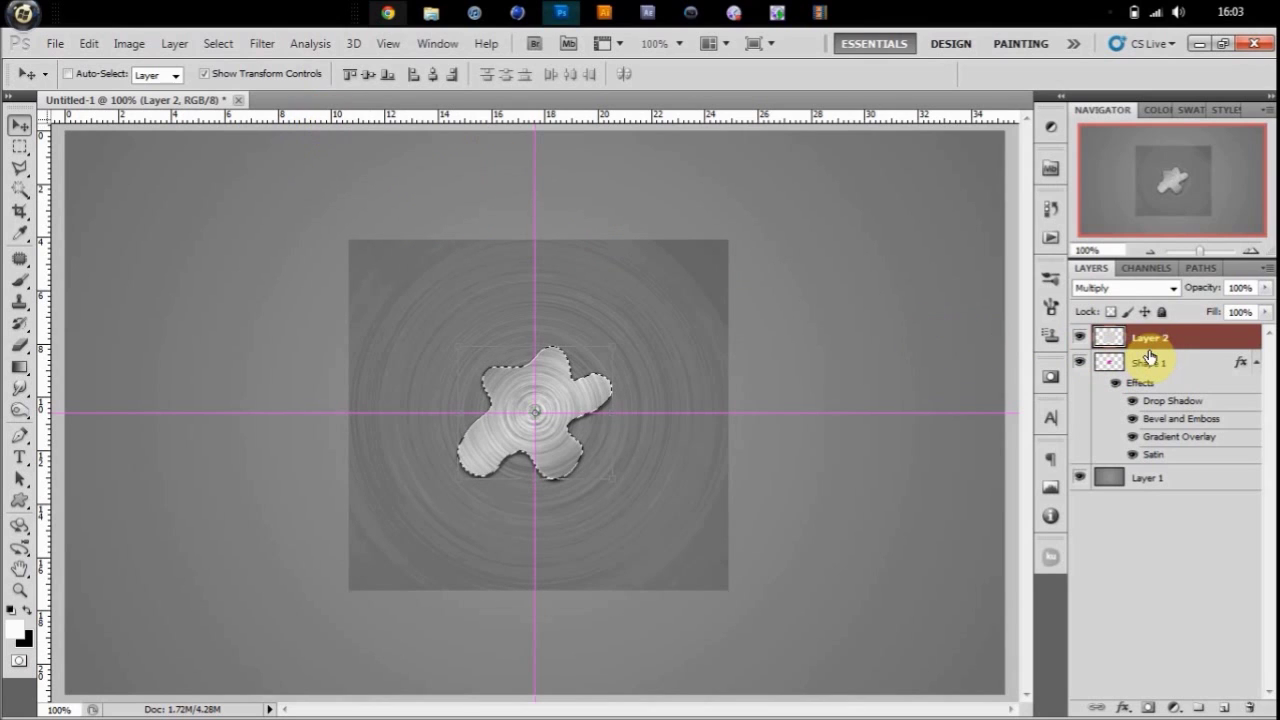
pyautogui.click(182, 45)
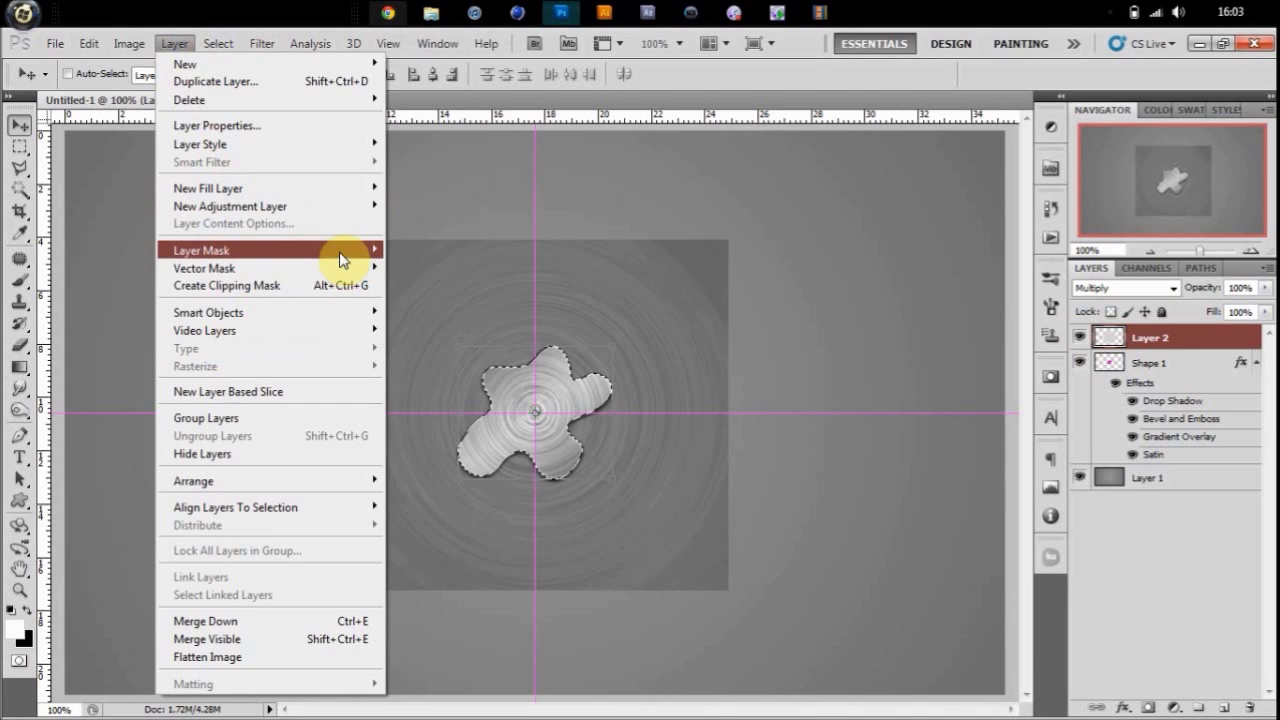
pyautogui.moveTo(338, 251)
pyautogui.click(446, 286)
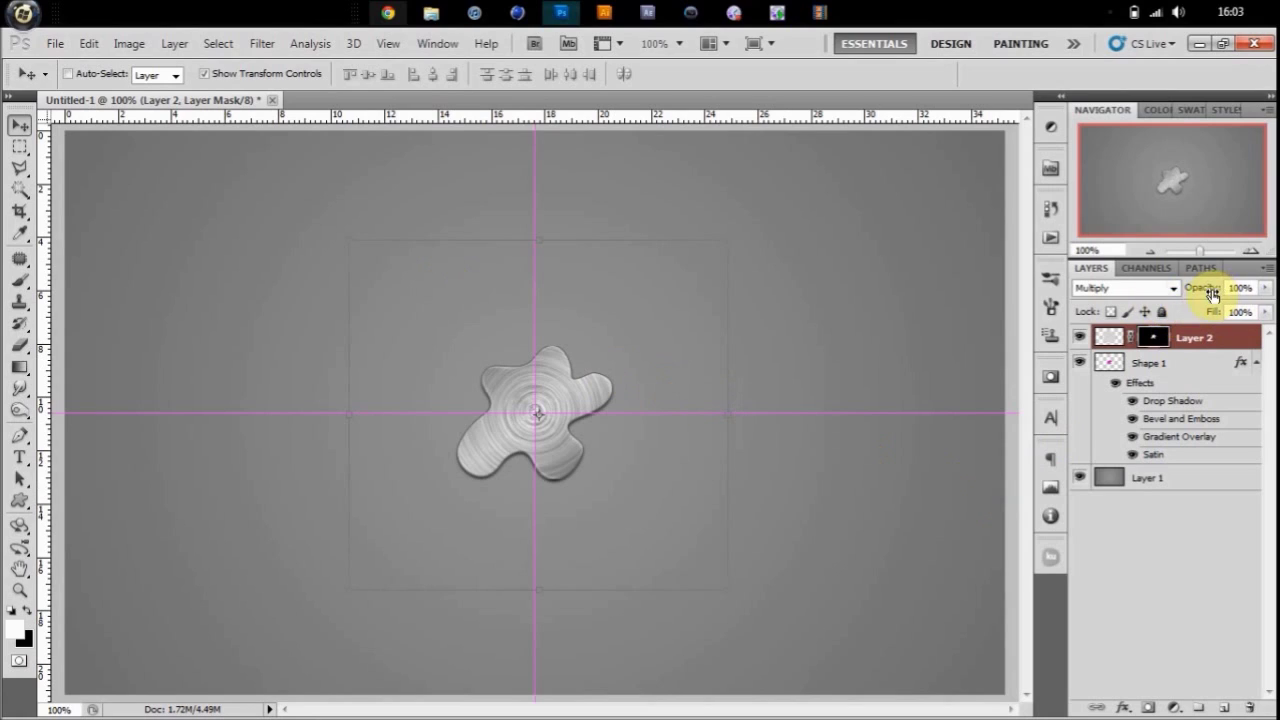
pyautogui.moveTo(1205, 287); pyautogui.dragTo(1150, 318)
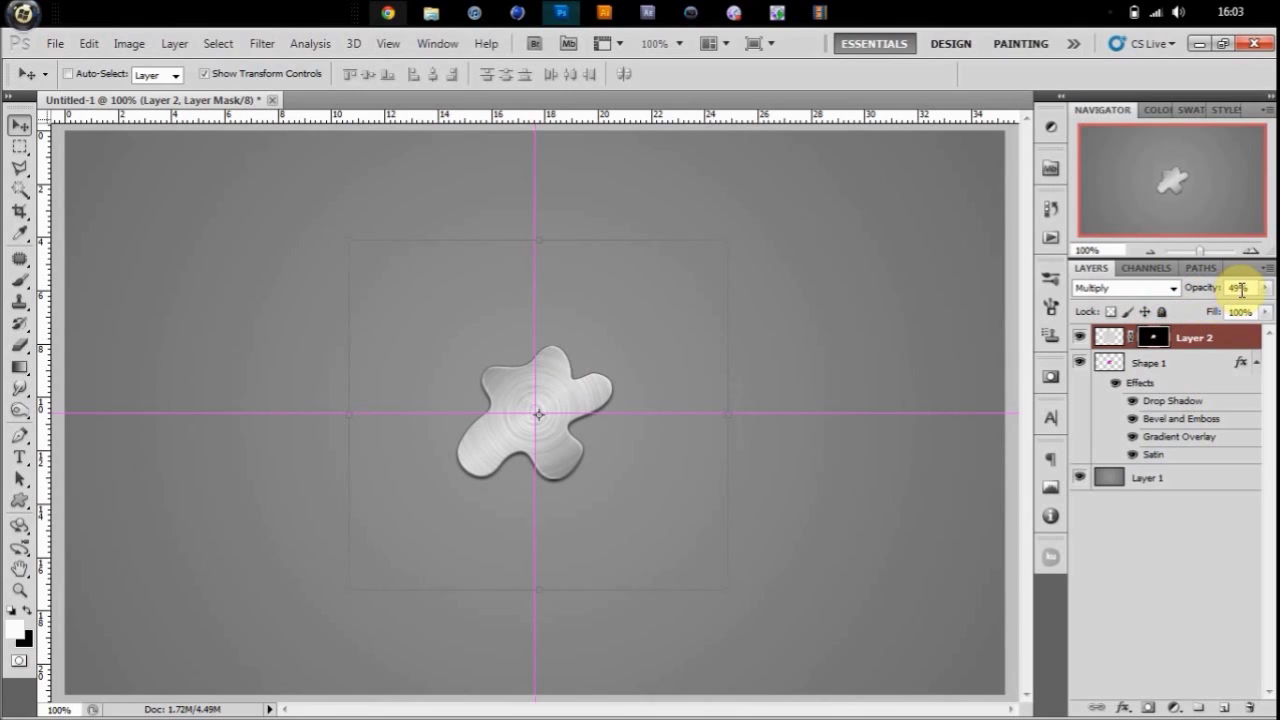
pyautogui.click(1203, 289)
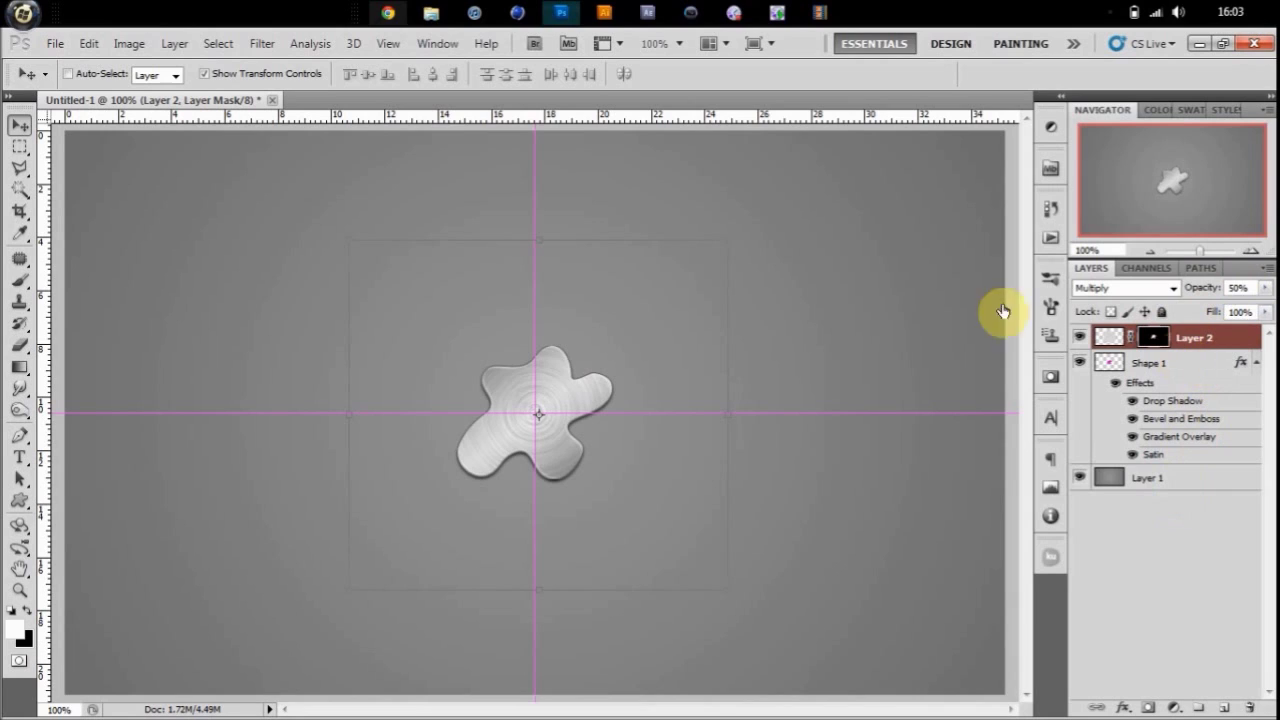
# Run Filter > Sharpen > Sharpen on Layer 2's layer mask
pyautogui.click(262, 43)
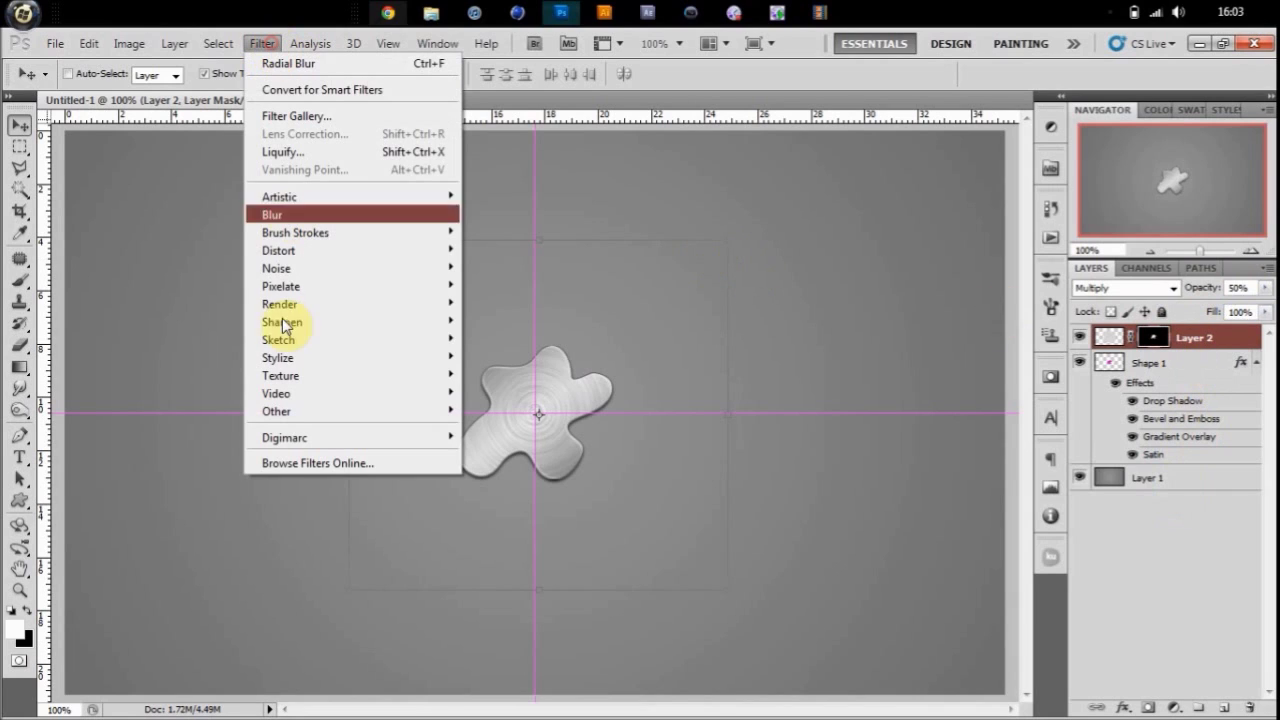
pyautogui.moveTo(312, 328)
pyautogui.click(491, 322)
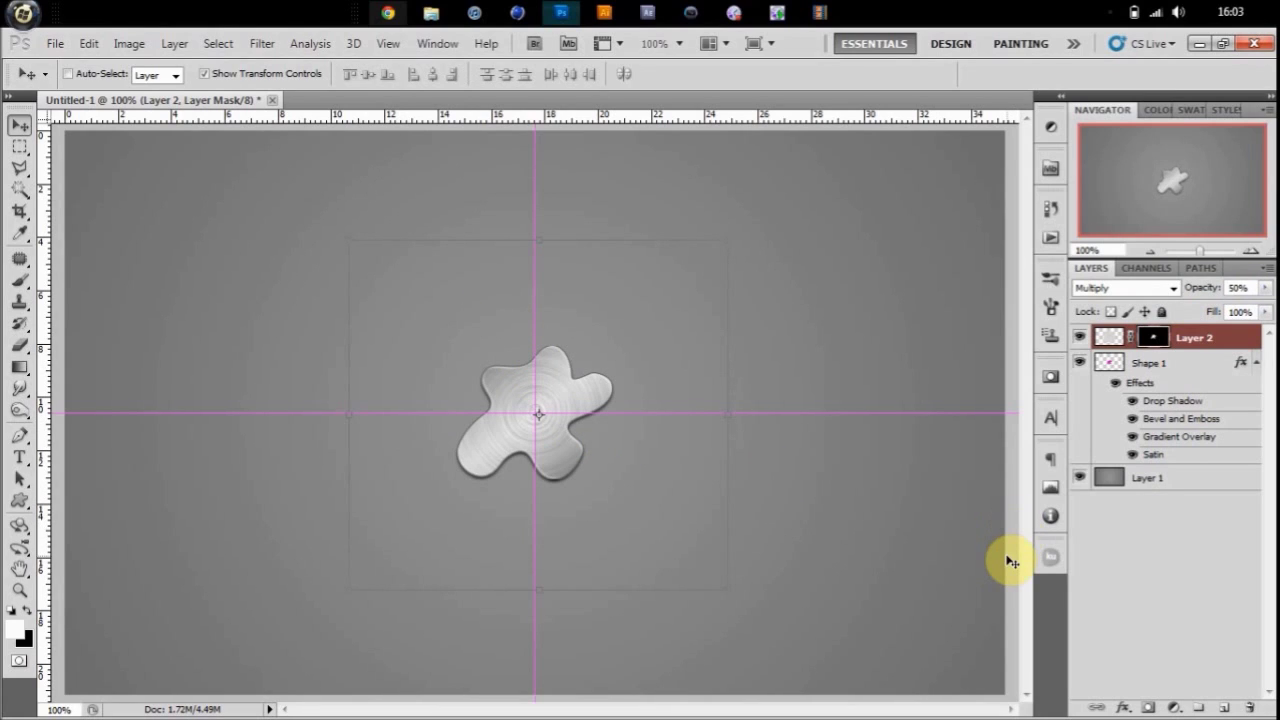
# Create a new Layer 3 and switch to the Polygonal Lasso tool
pyautogui.hotkey('ctrl', 'shift', 'n')
pyautogui.press('Return')
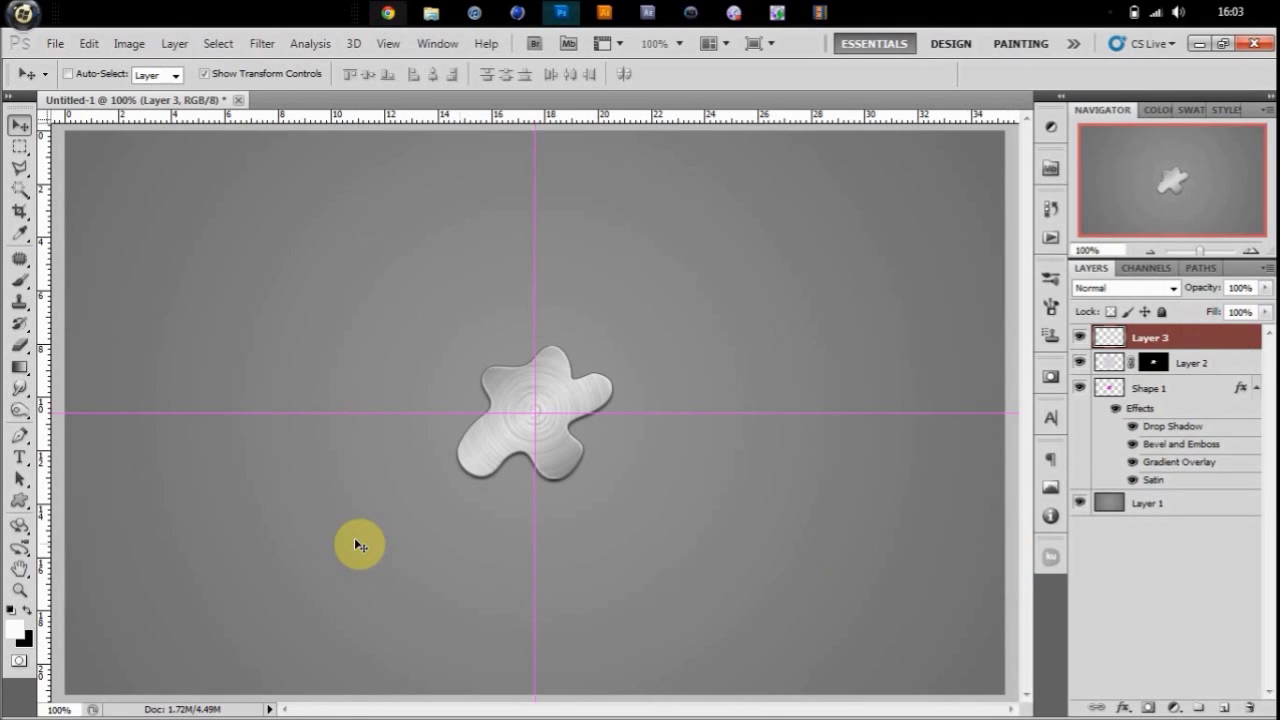
pyautogui.click(20, 188)
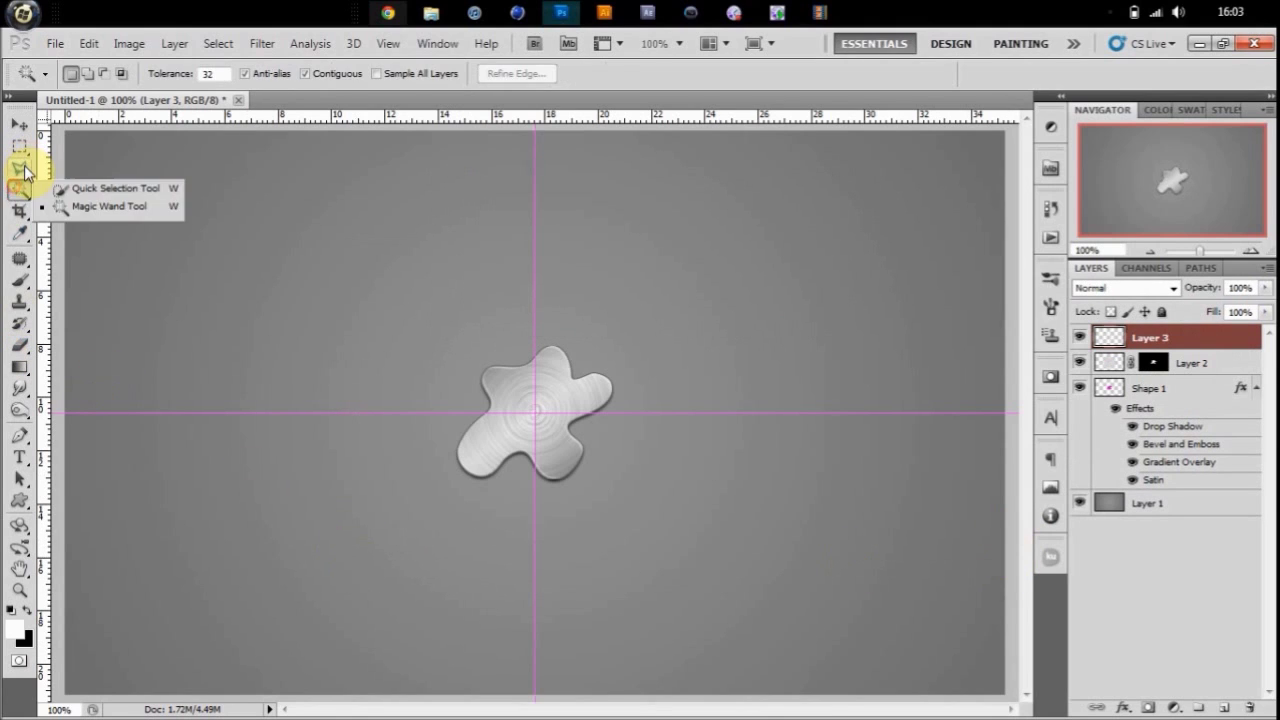
pyautogui.click(22, 168)
pyautogui.moveTo(22, 170); pyautogui.dragTo(82, 183)
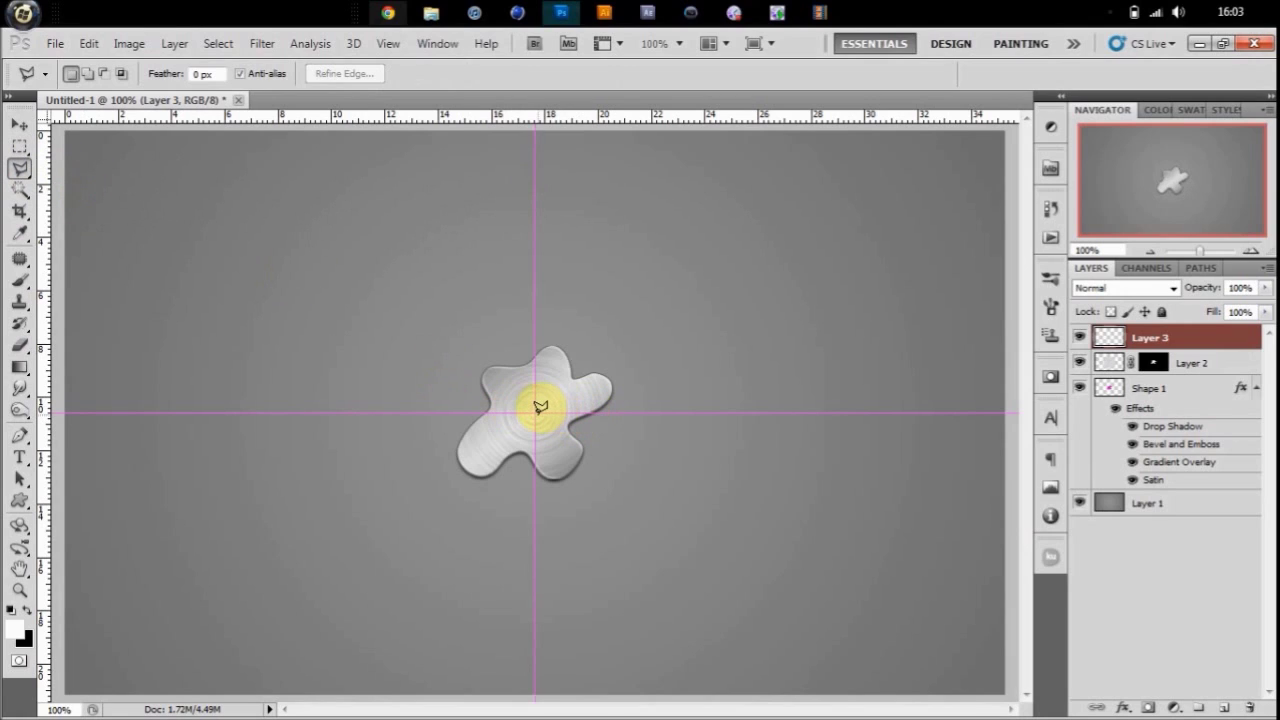
# Draw and fill black wedges from the centre pointing upper right and downward
pyautogui.click(536, 409)
pyautogui.click(640, 250)
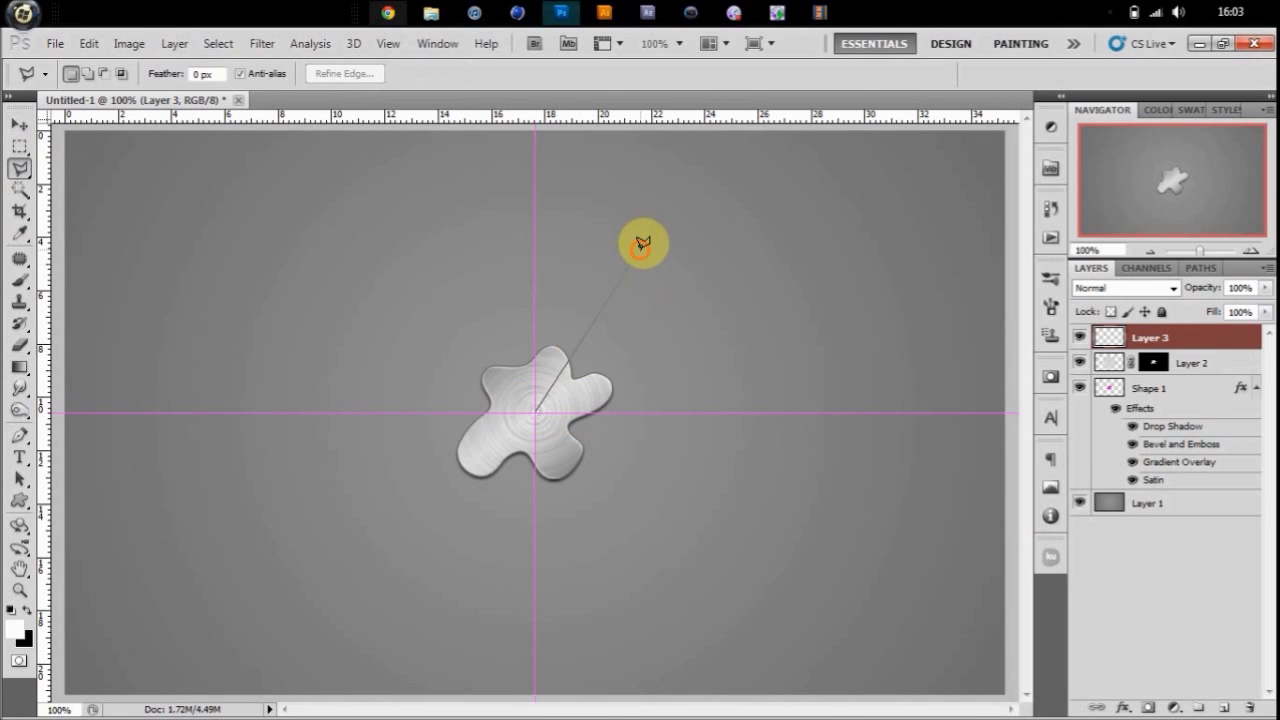
pyautogui.click(698, 300)
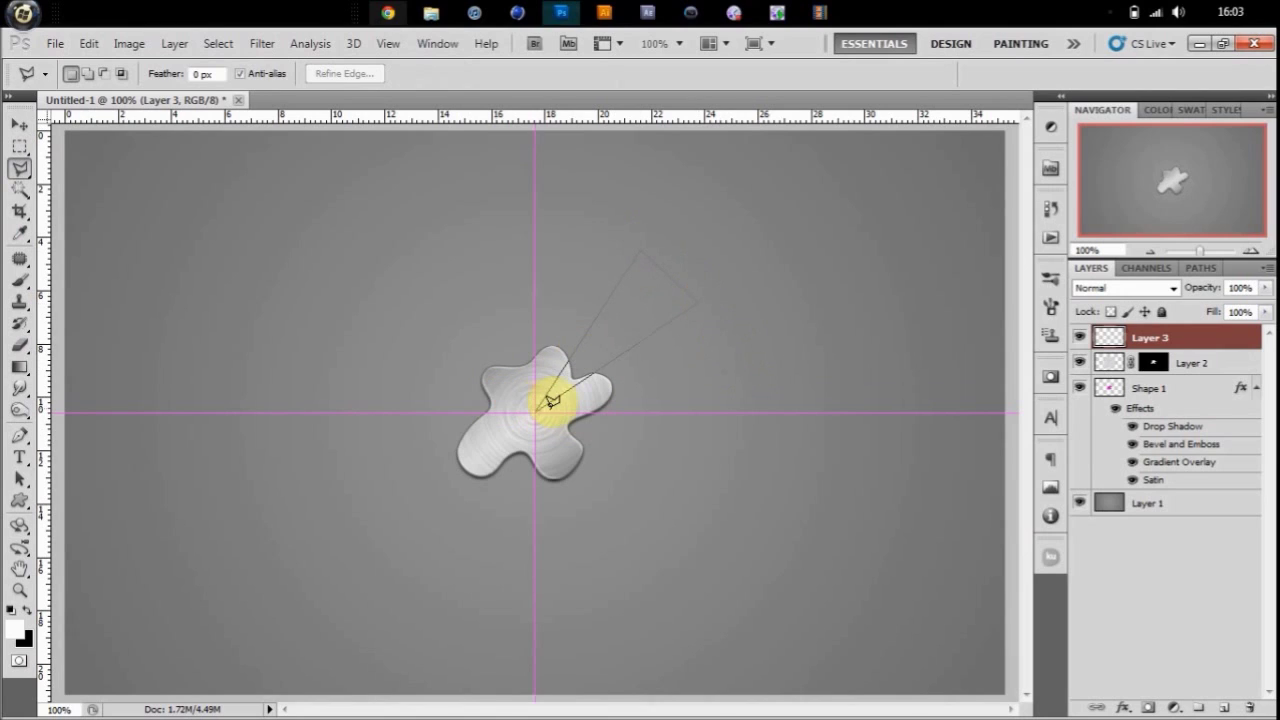
pyautogui.click(537, 411)
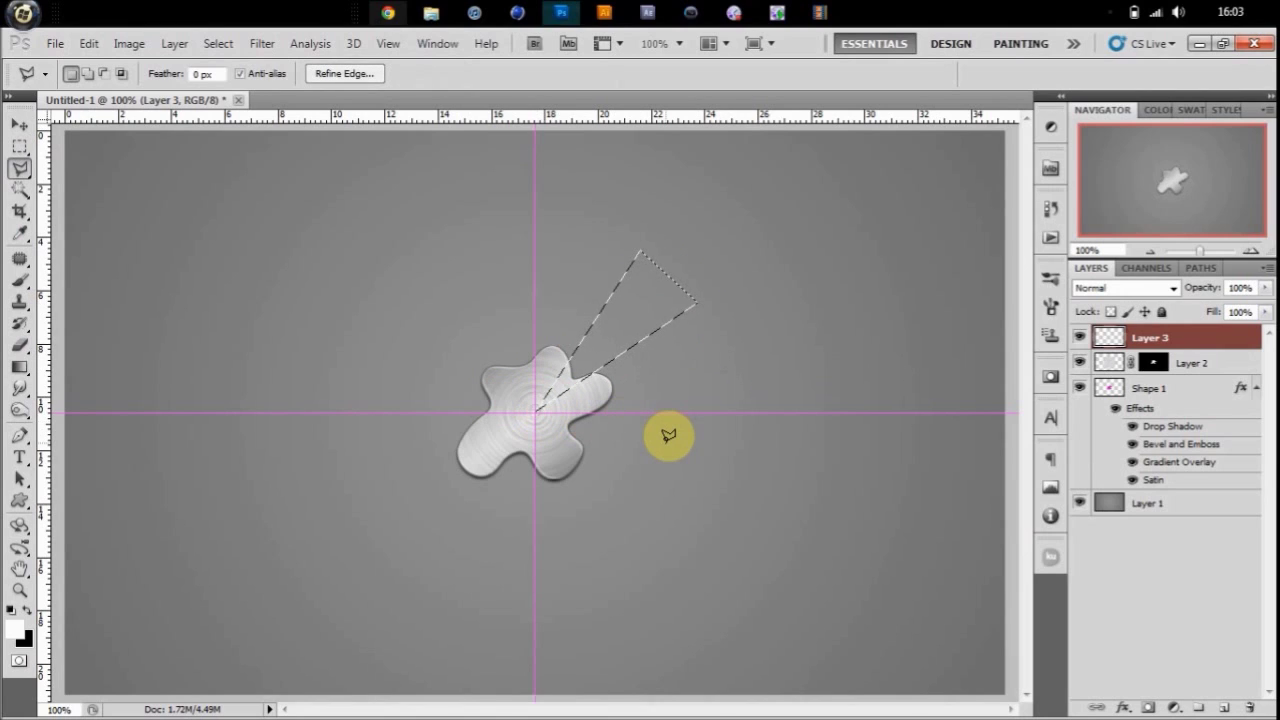
pyautogui.hotkey('ctrl', 'BackSpace')
pyautogui.hotkey('ctrl', 'd')
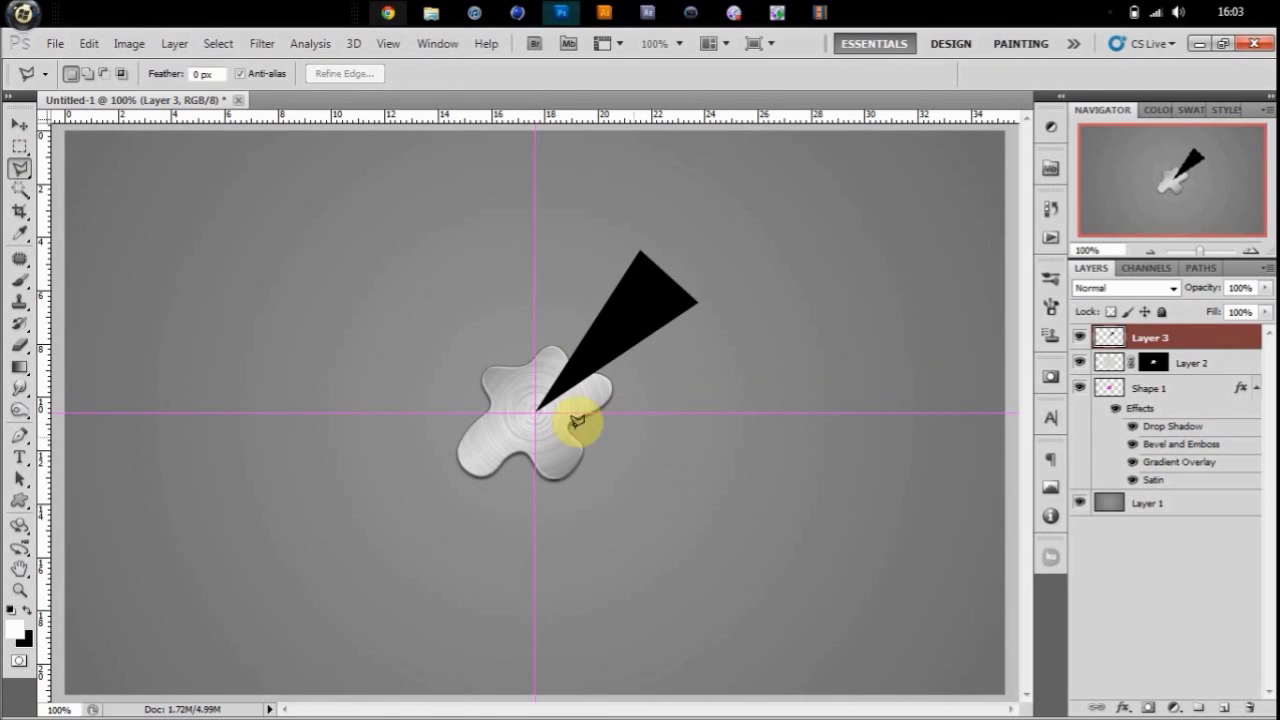
pyautogui.click(536, 411)
pyautogui.click(626, 621)
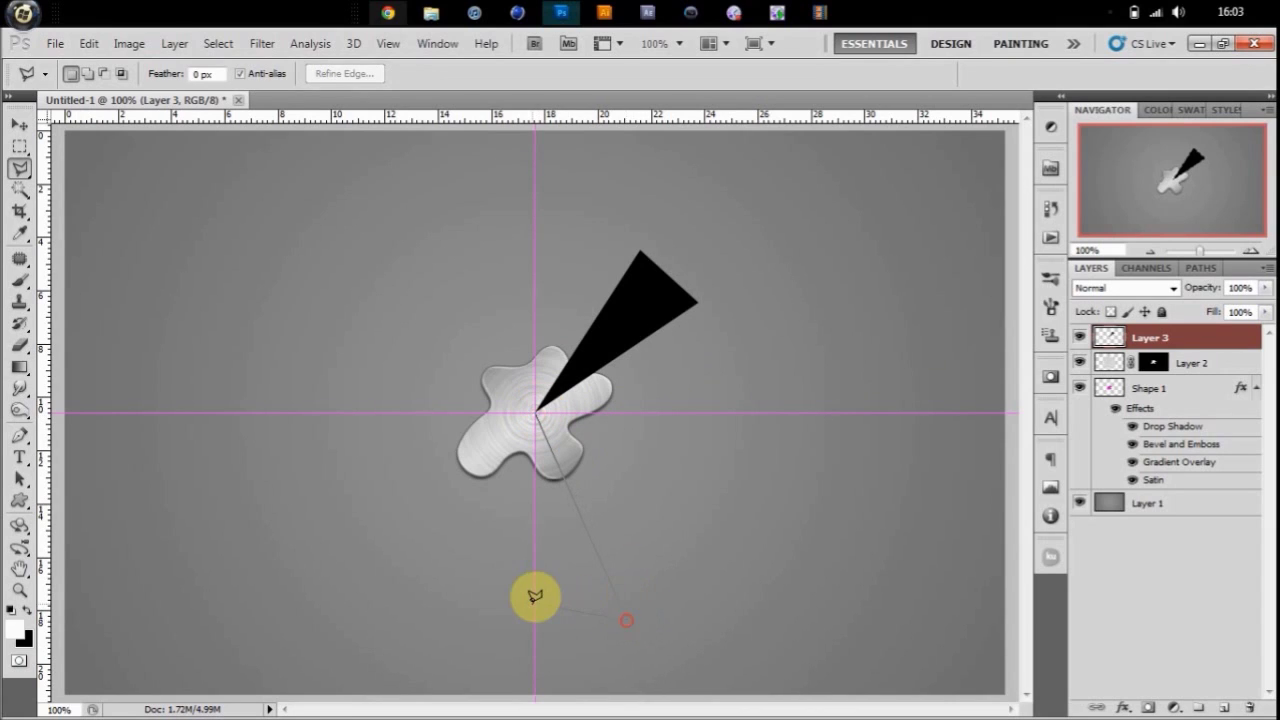
pyautogui.click(535, 596)
pyautogui.click(536, 411)
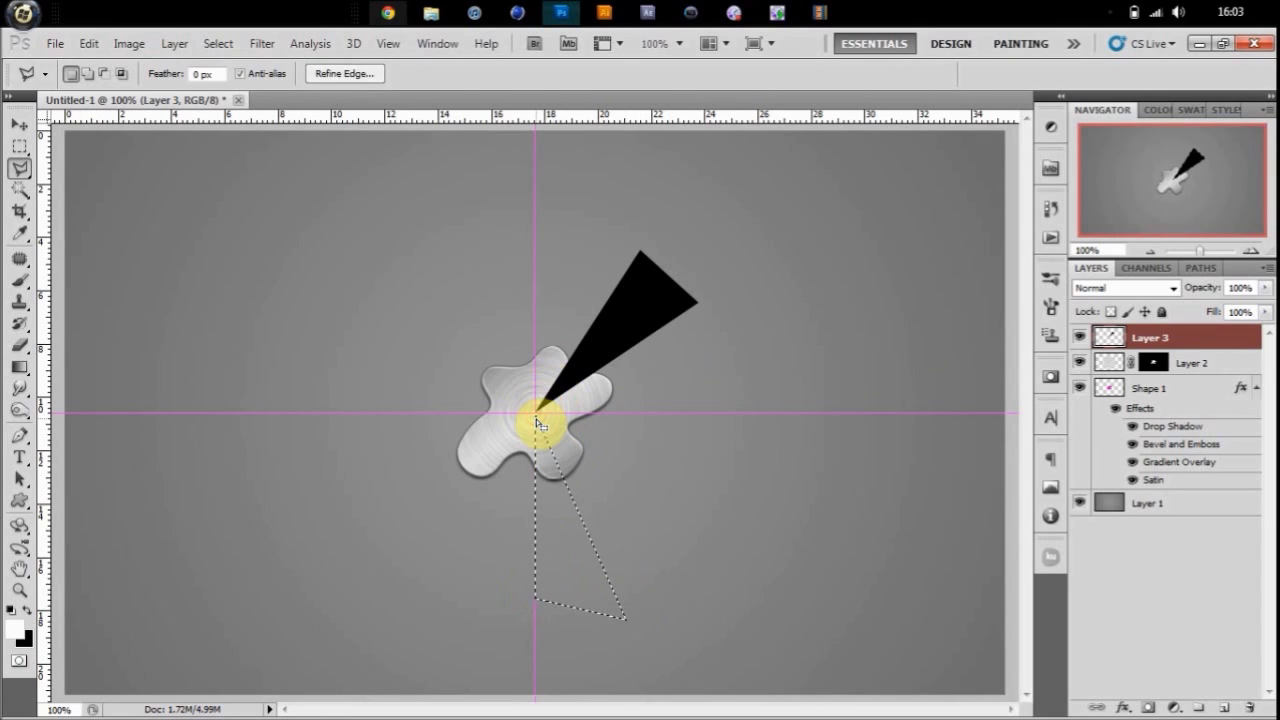
pyautogui.hotkey('ctrl', 'BackSpace')
pyautogui.hotkey('ctrl', 'd')
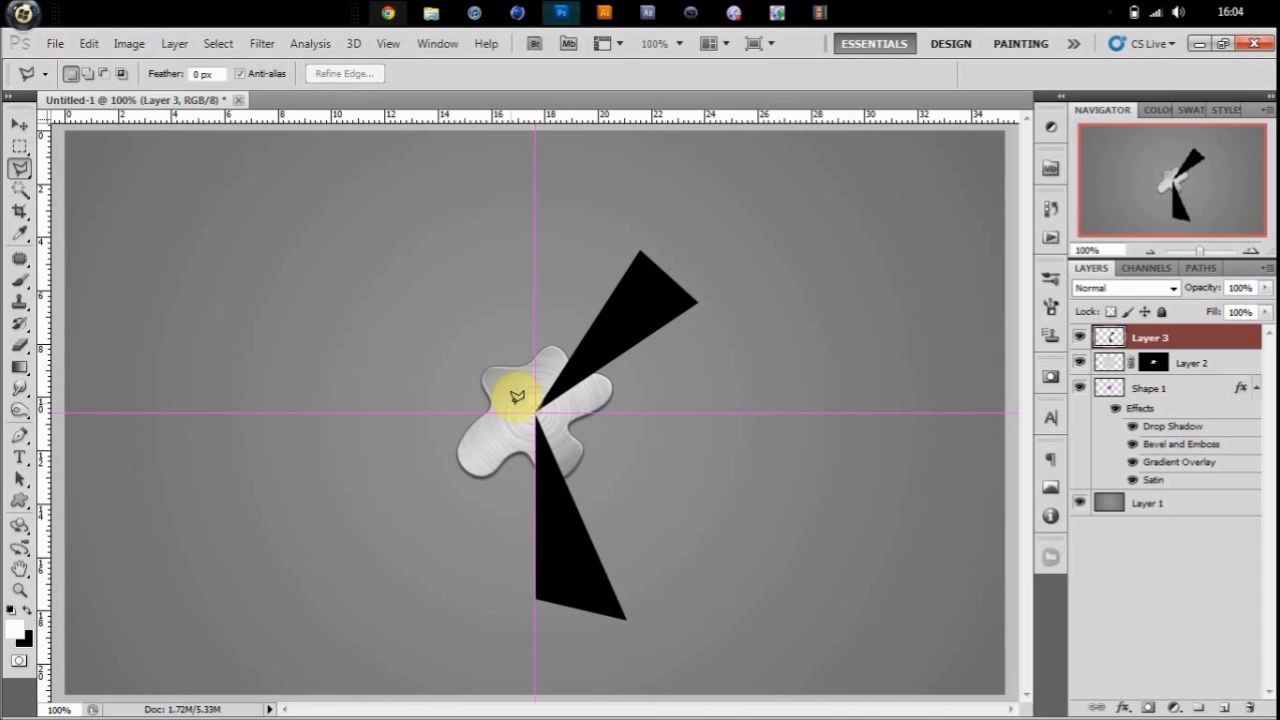
# Draw a left-pointing wedge from the centre, redraw it, and fill it with black
pyautogui.click(535, 406)
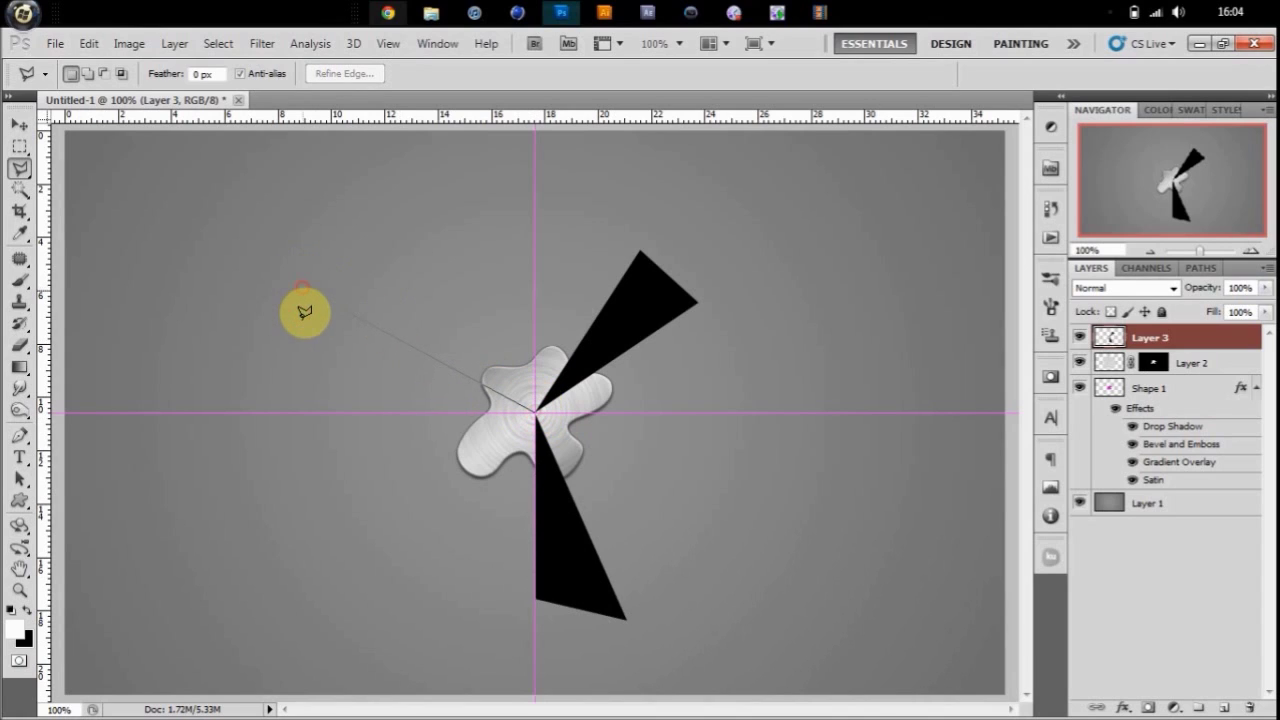
pyautogui.click(300, 338)
pyautogui.click(288, 452)
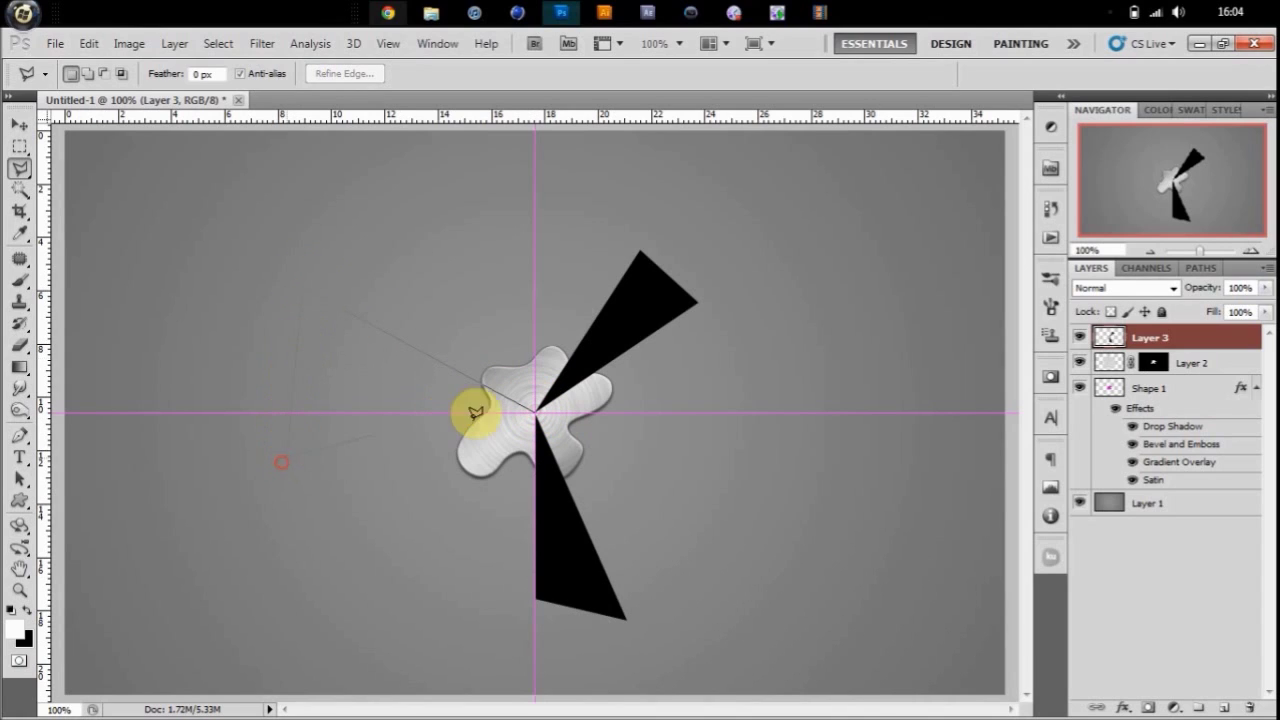
pyautogui.click(535, 406)
pyautogui.hotkey('ctrl', 'd')
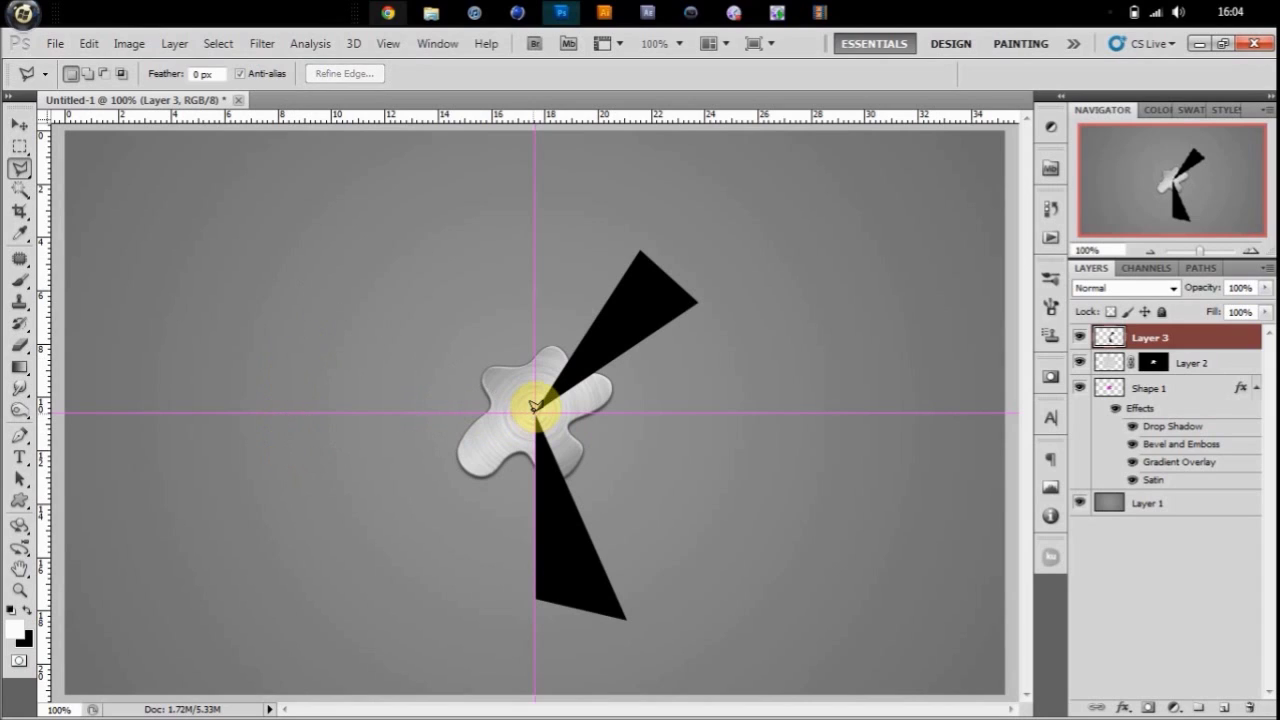
pyautogui.click(535, 406)
pyautogui.click(361, 290)
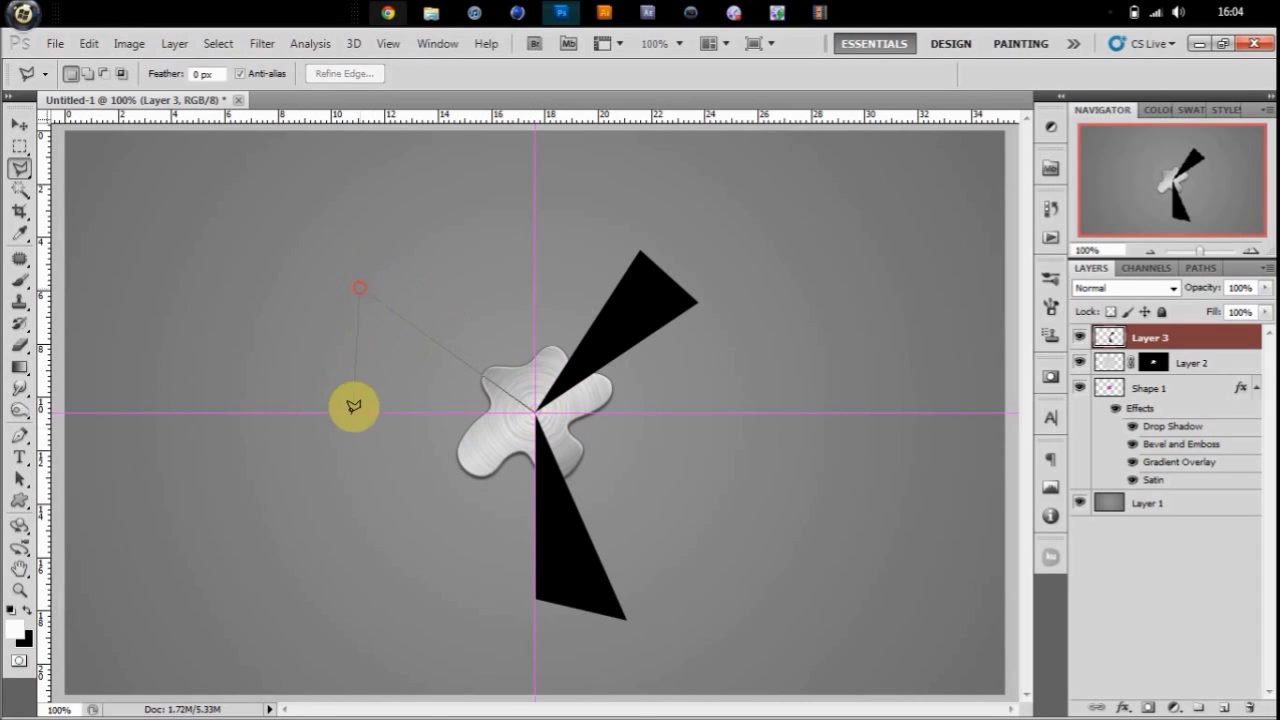
pyautogui.click(337, 461)
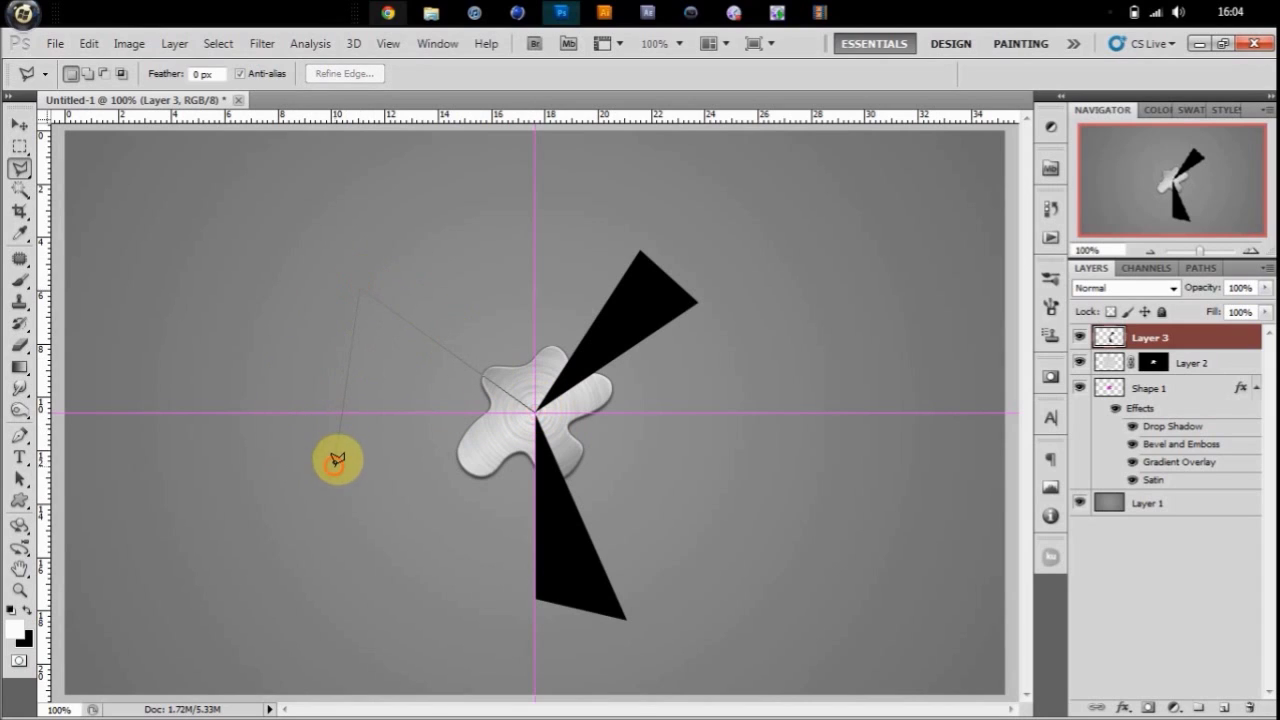
pyautogui.click(535, 408)
pyautogui.hotkey('ctrl', 'BackSpace')
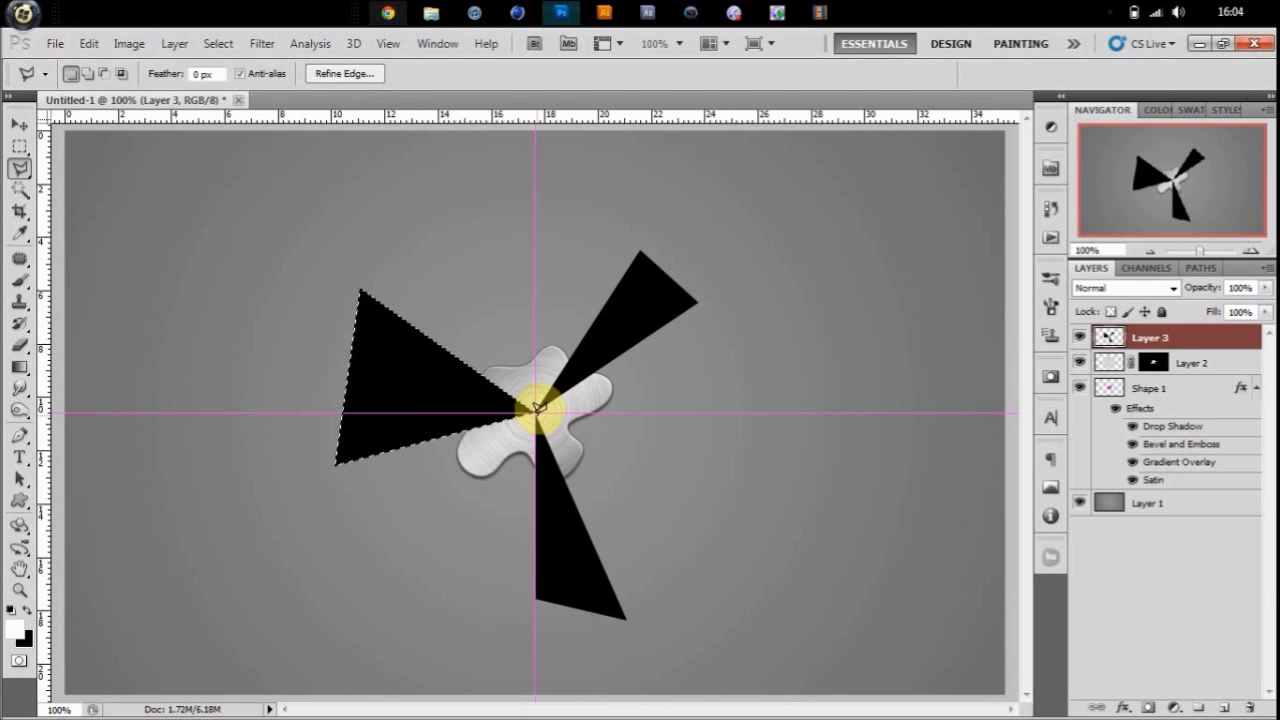
pyautogui.hotkey('ctrl', 'd')
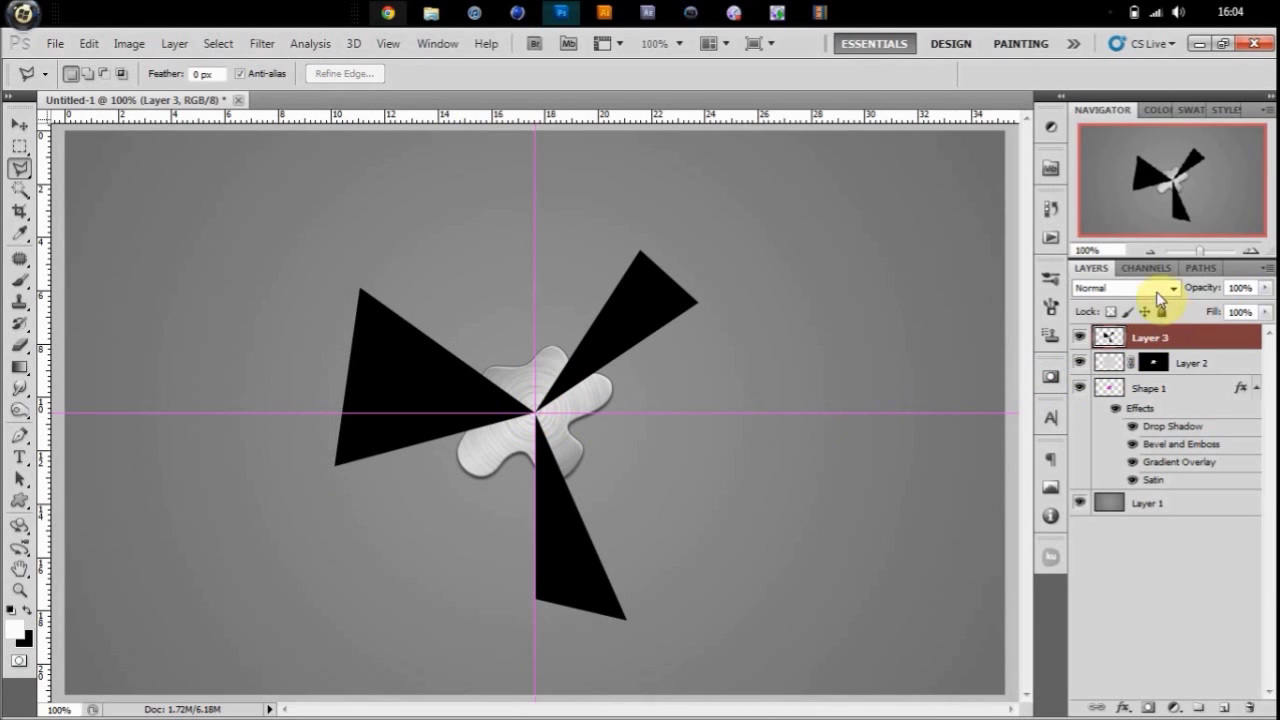
# Delete Layer 3's ray areas outside the splat outline, then reload the splat selection
pyautogui.keyDown('ctrl'); pyautogui.click(1108, 390); pyautogui.keyUp('ctrl')
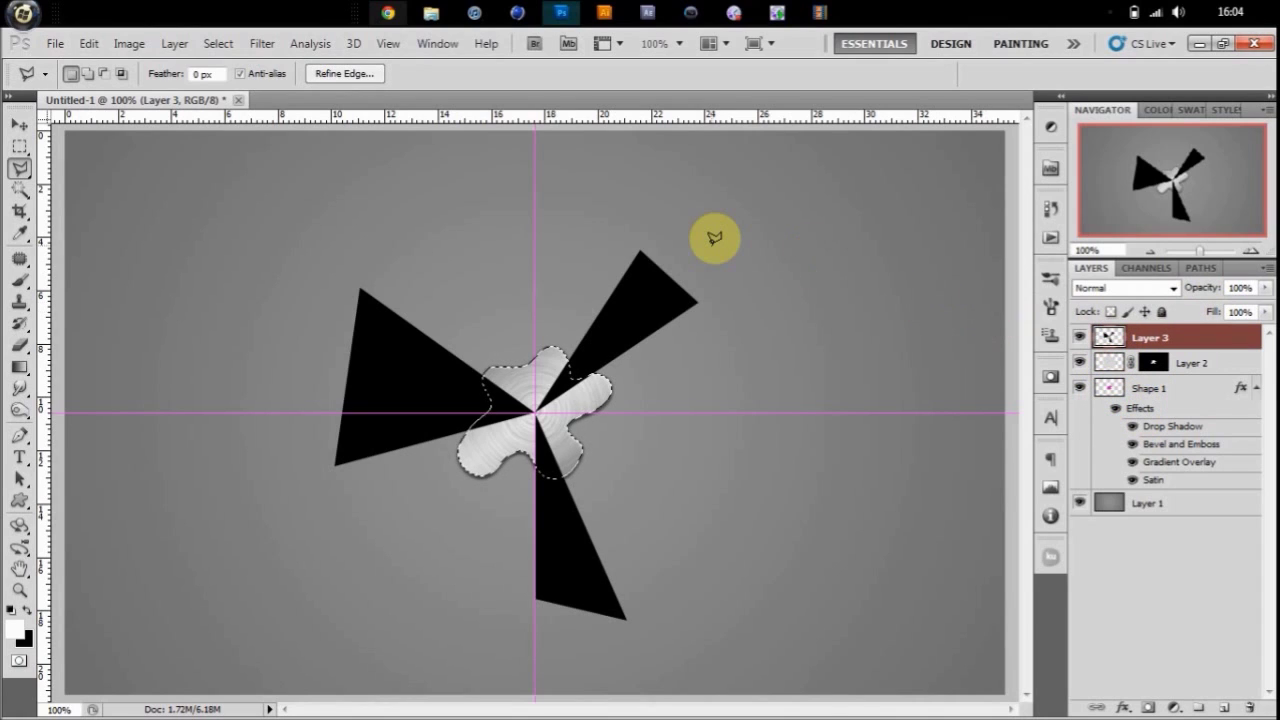
pyautogui.hotkey('ctrl', 'shift', 'i')
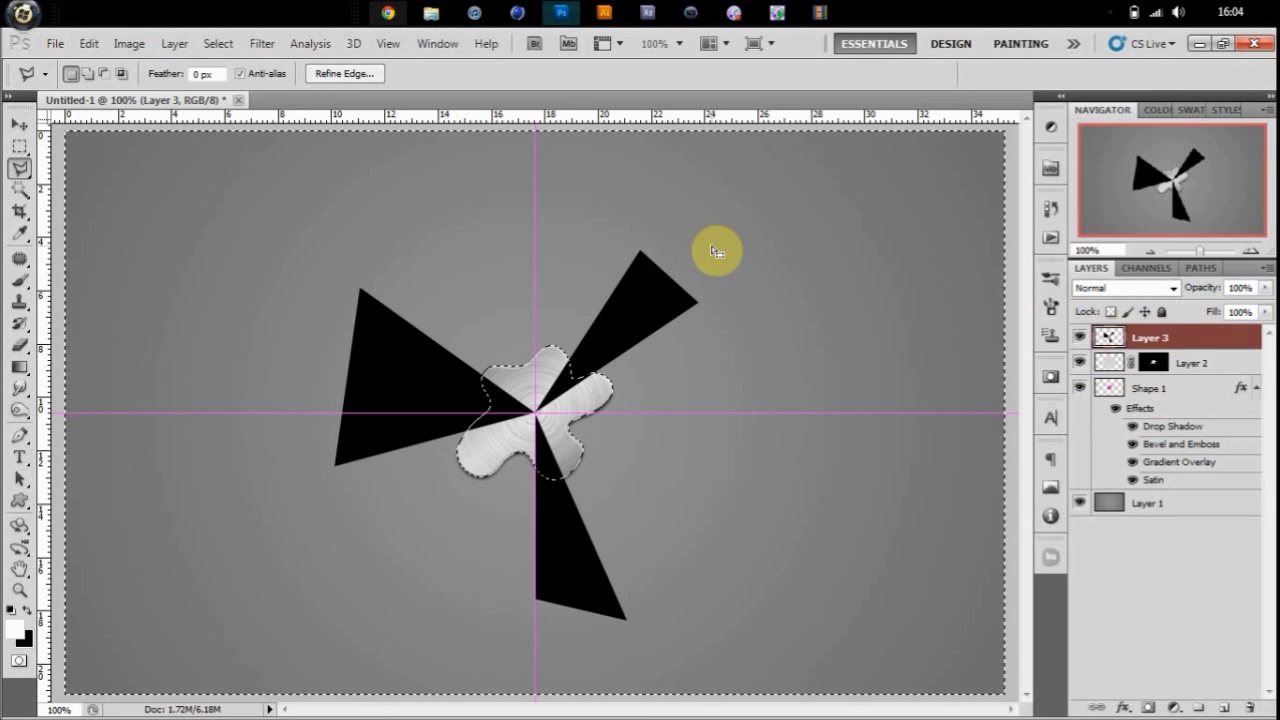
pyautogui.press('Delete')
pyautogui.hotkey('ctrl', 'd')
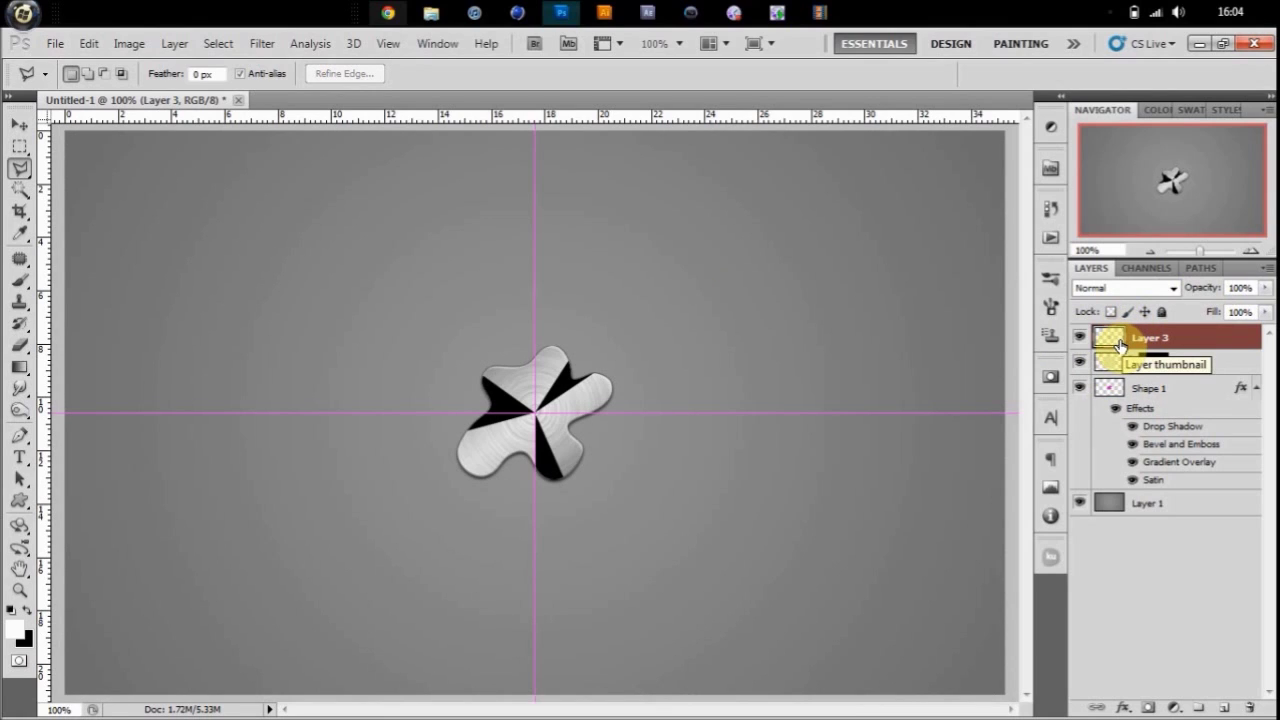
pyautogui.keyDown('ctrl'); pyautogui.click(1110, 390); pyautogui.keyUp('ctrl')
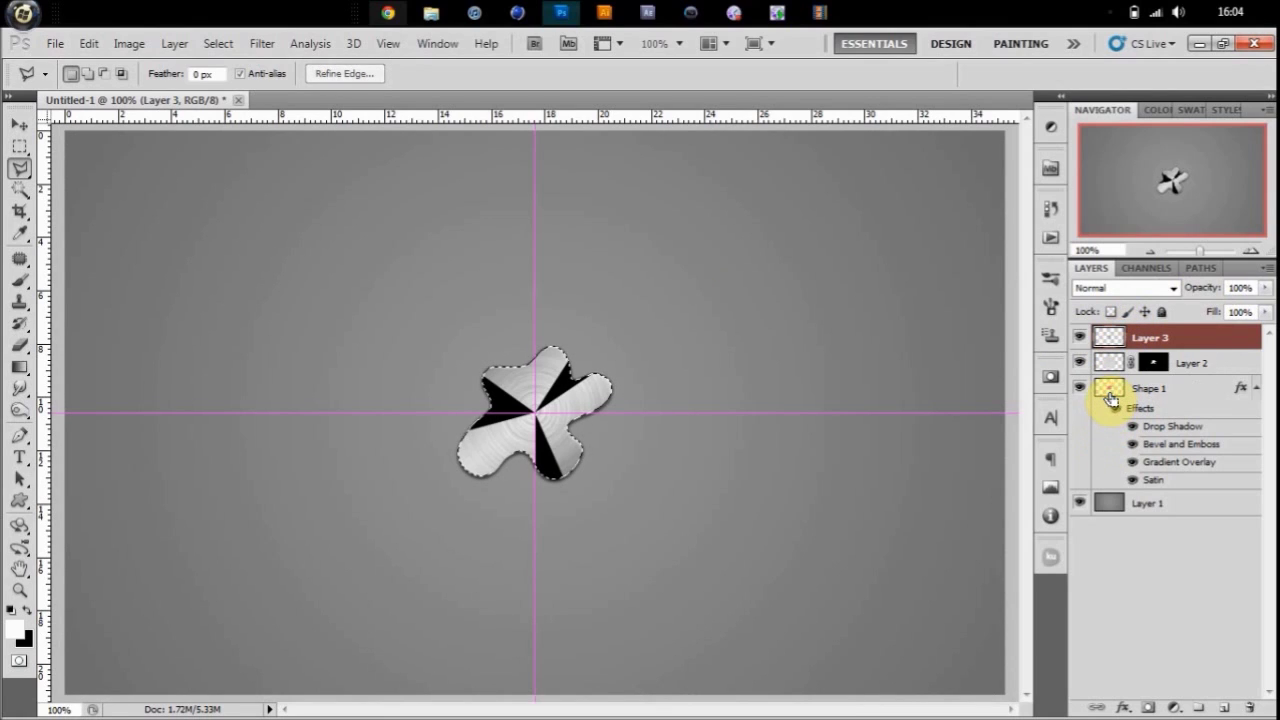
# Apply a Zoom Radial Blur with amount 40 to the black rays
pyautogui.click(264, 45)
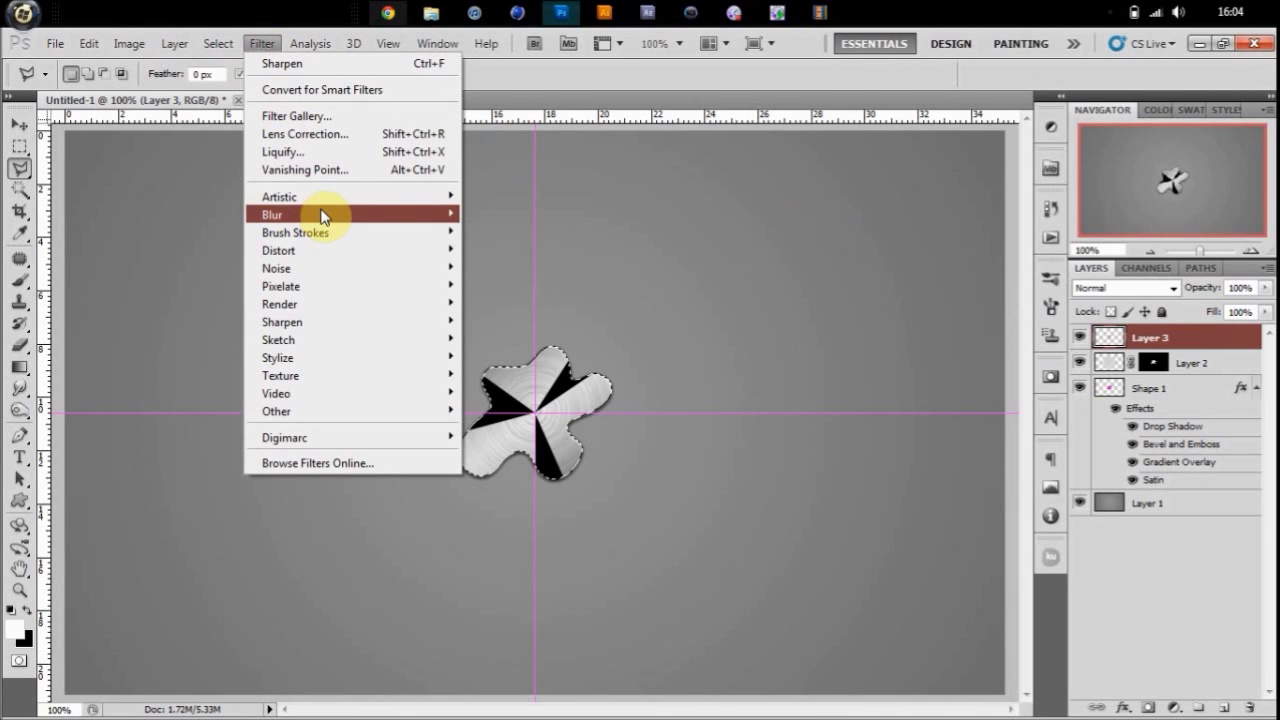
pyautogui.moveTo(323, 214)
pyautogui.click(553, 339)
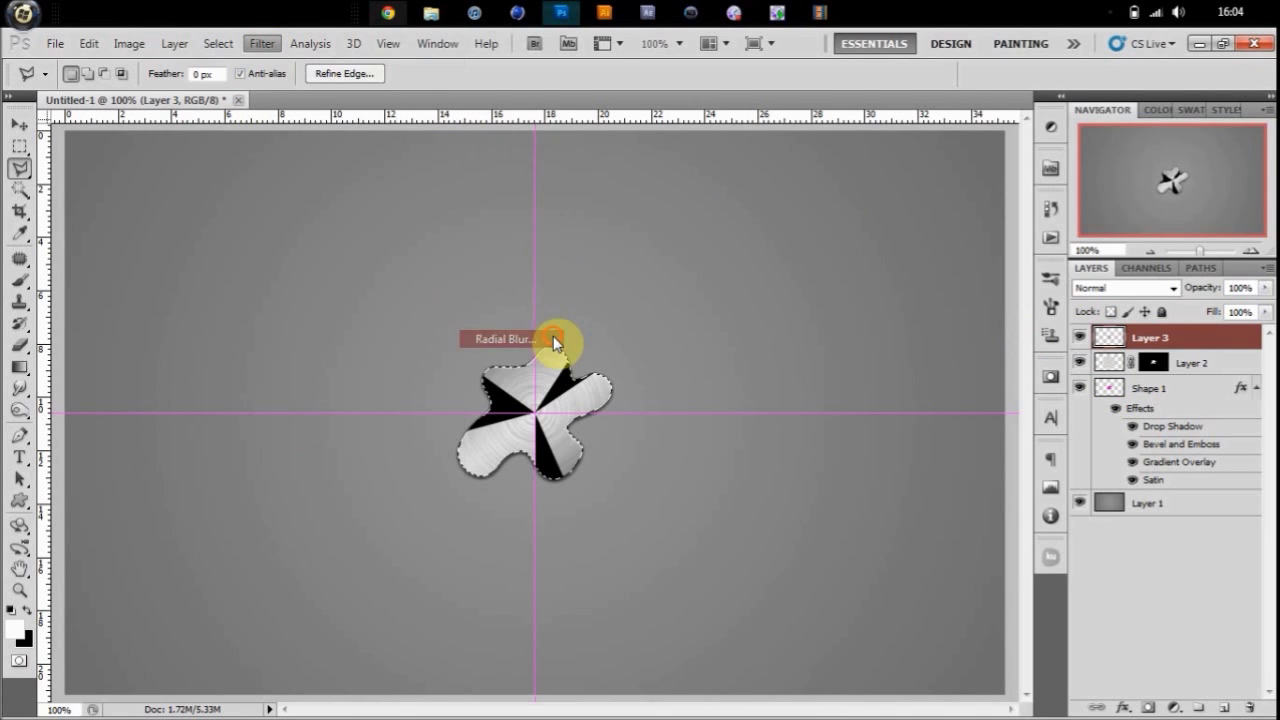
pyautogui.click(548, 283)
pyautogui.moveTo(537, 211); pyautogui.dragTo(600, 212)
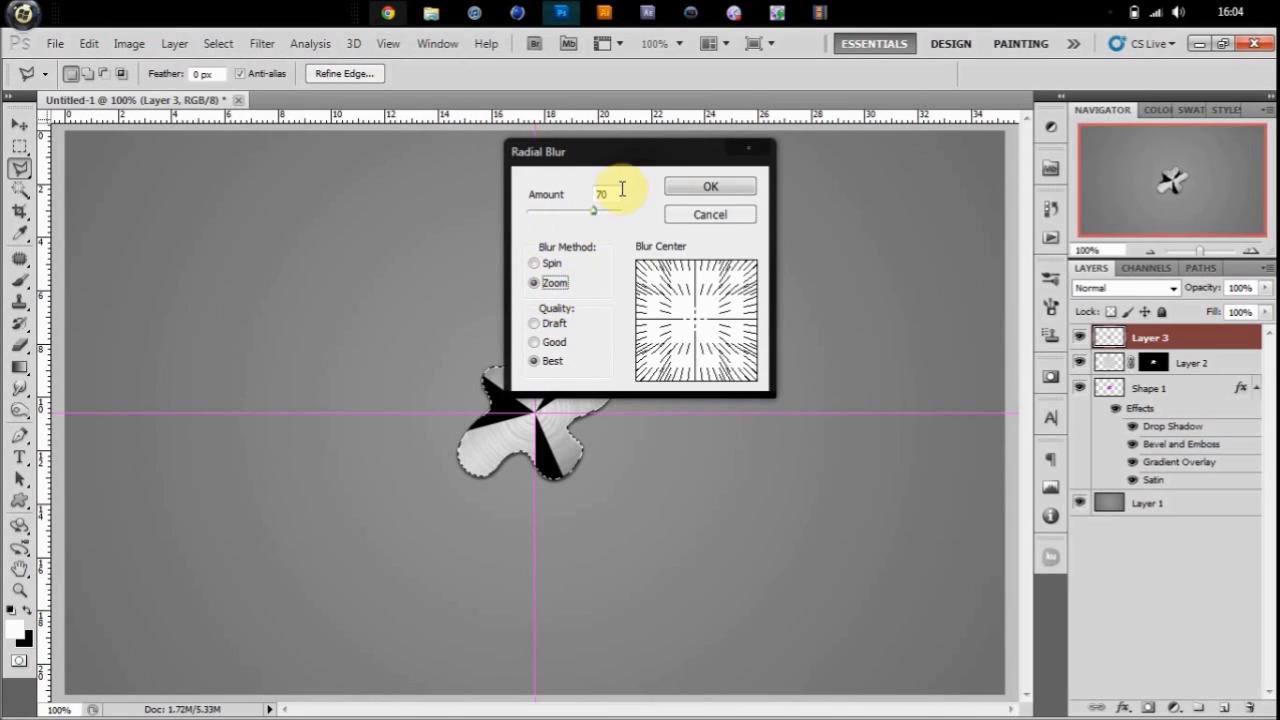
pyautogui.hotkey('shift', 'Down')
pyautogui.hotkey('shift', 'Down')
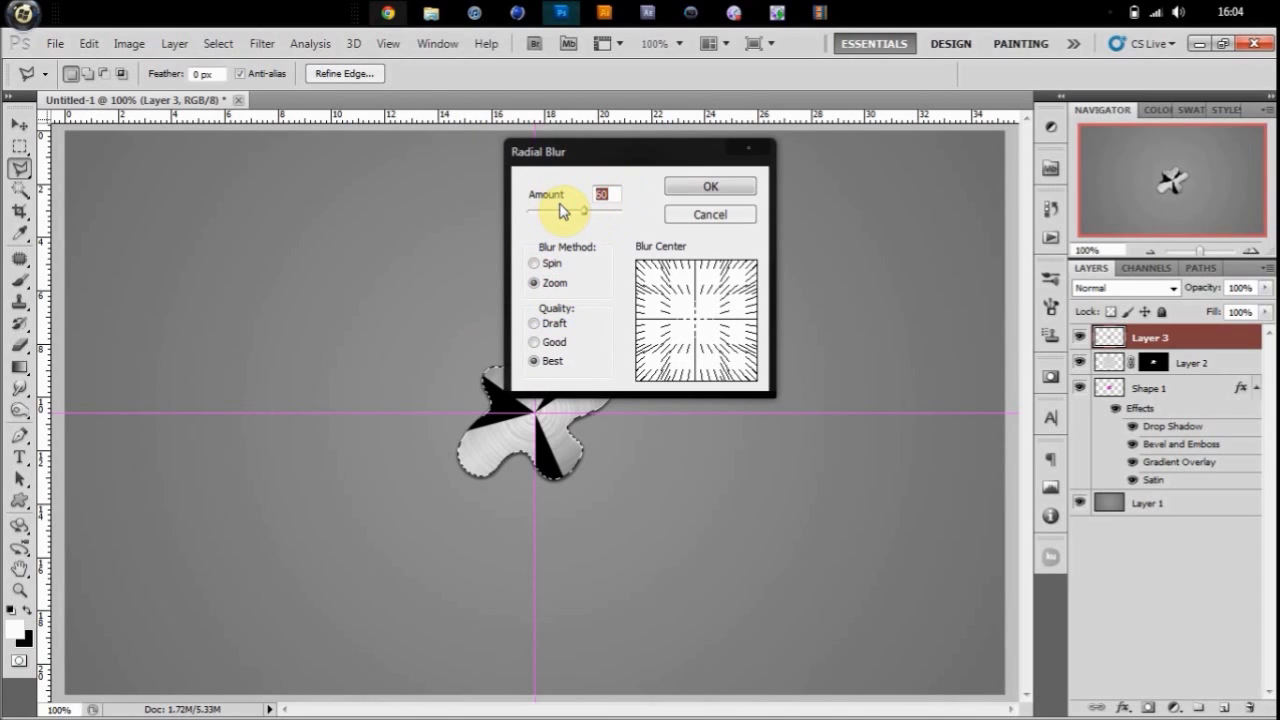
pyautogui.hotkey('shift', 'Down')
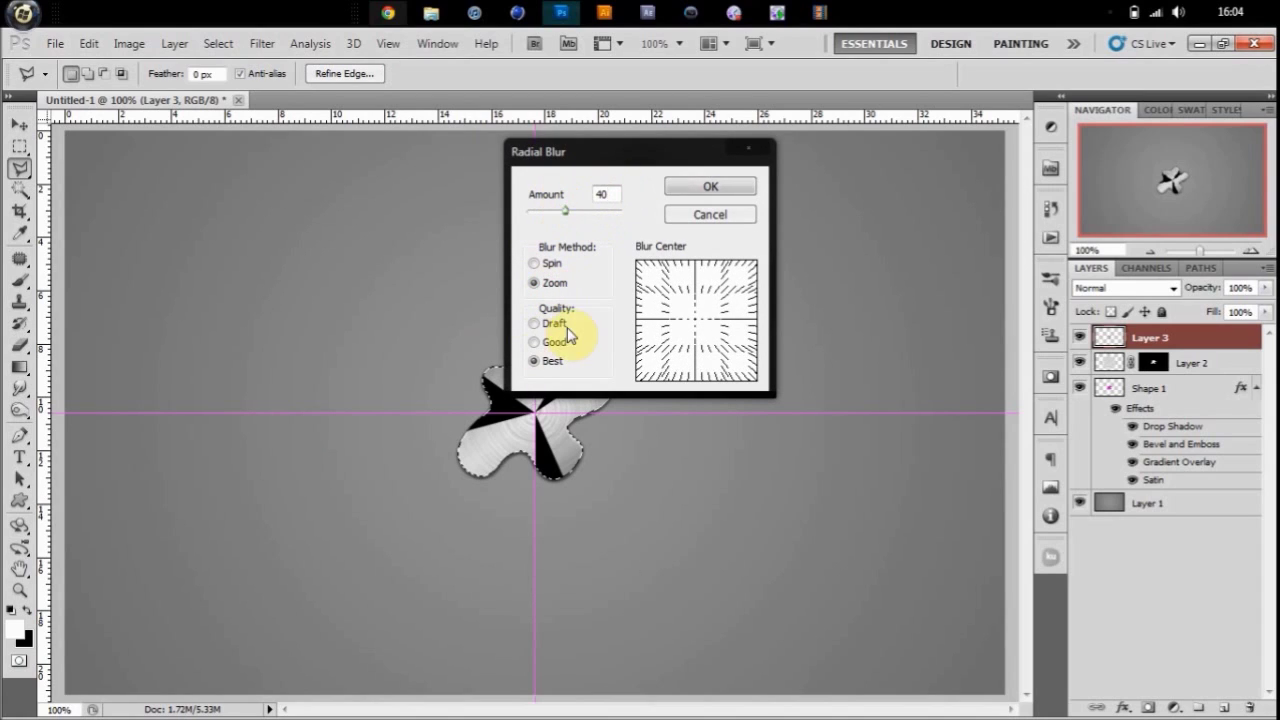
pyautogui.click(712, 188)
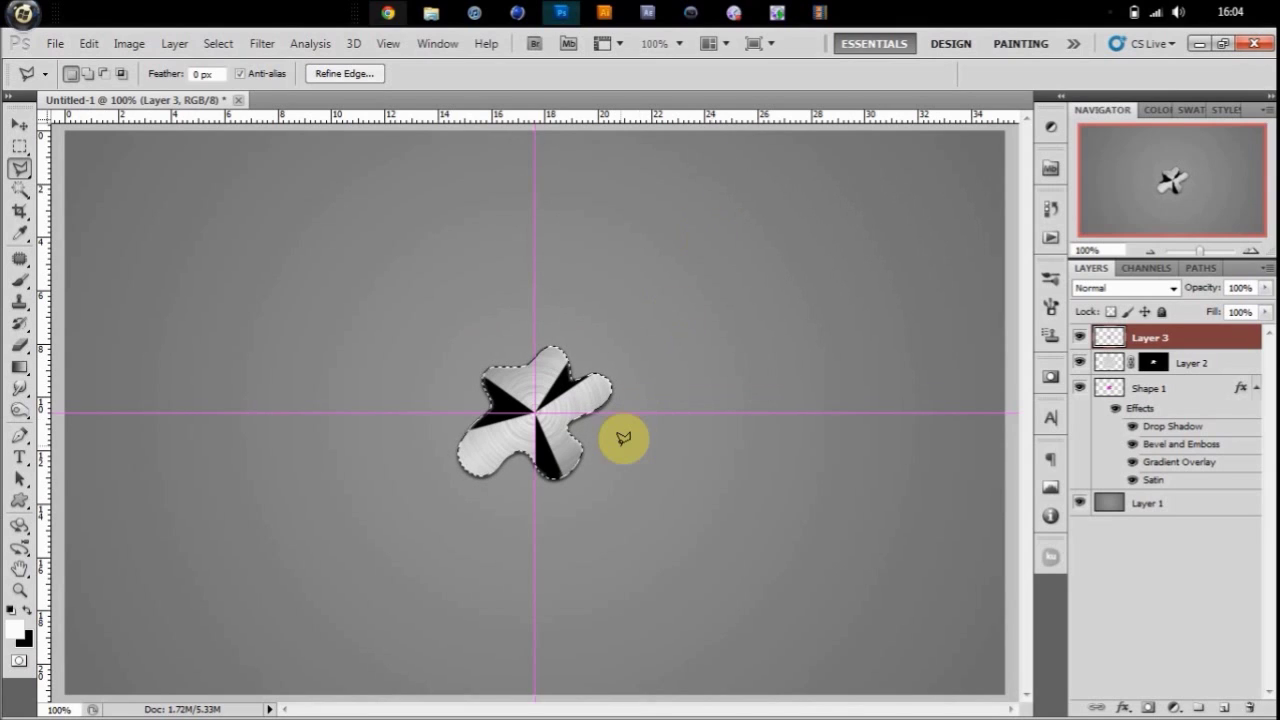
# Apply a Spin Radial Blur of amount 20 and lower Layer 3 opacity to 20%
pyautogui.click(262, 43)
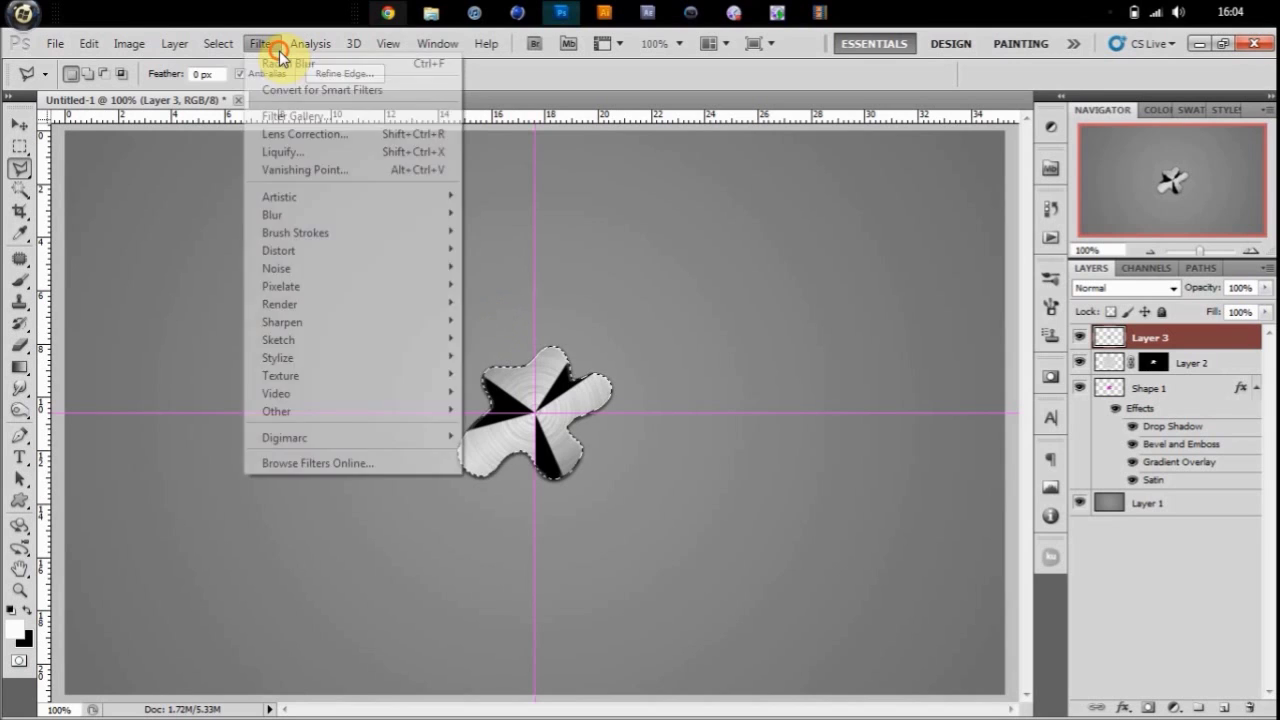
pyautogui.moveTo(405, 224)
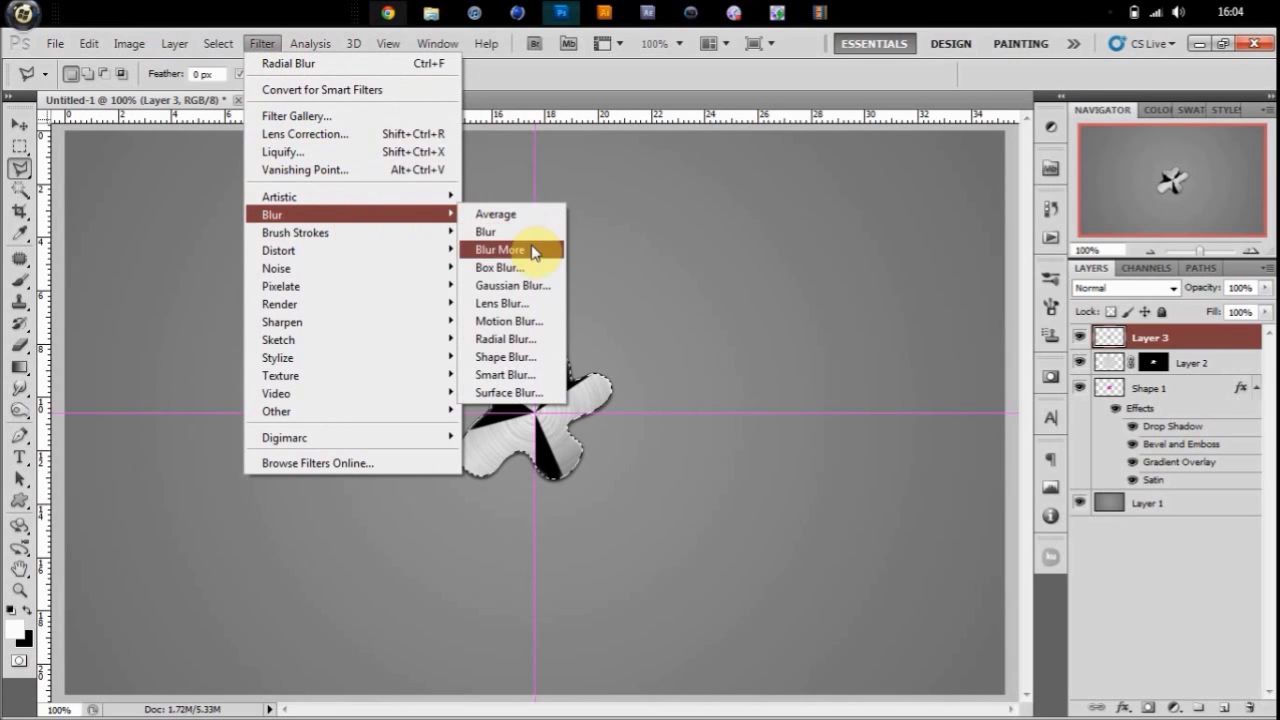
pyautogui.click(525, 337)
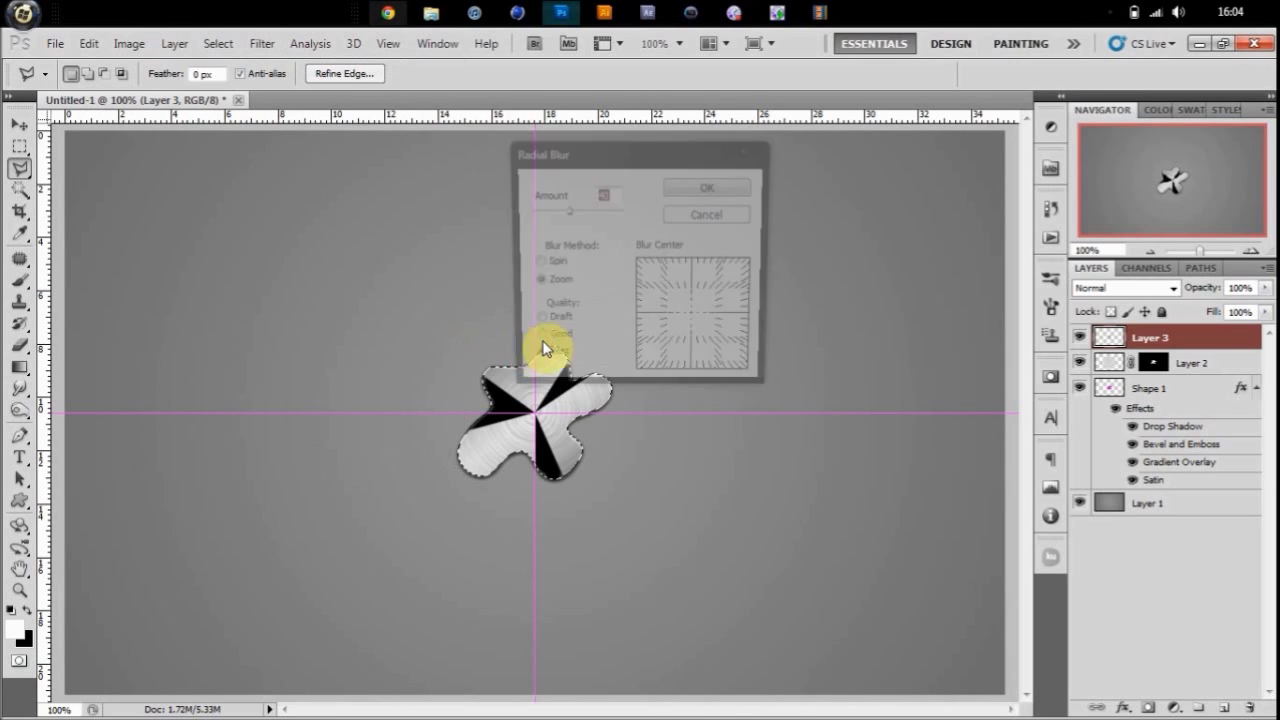
pyautogui.click(553, 264)
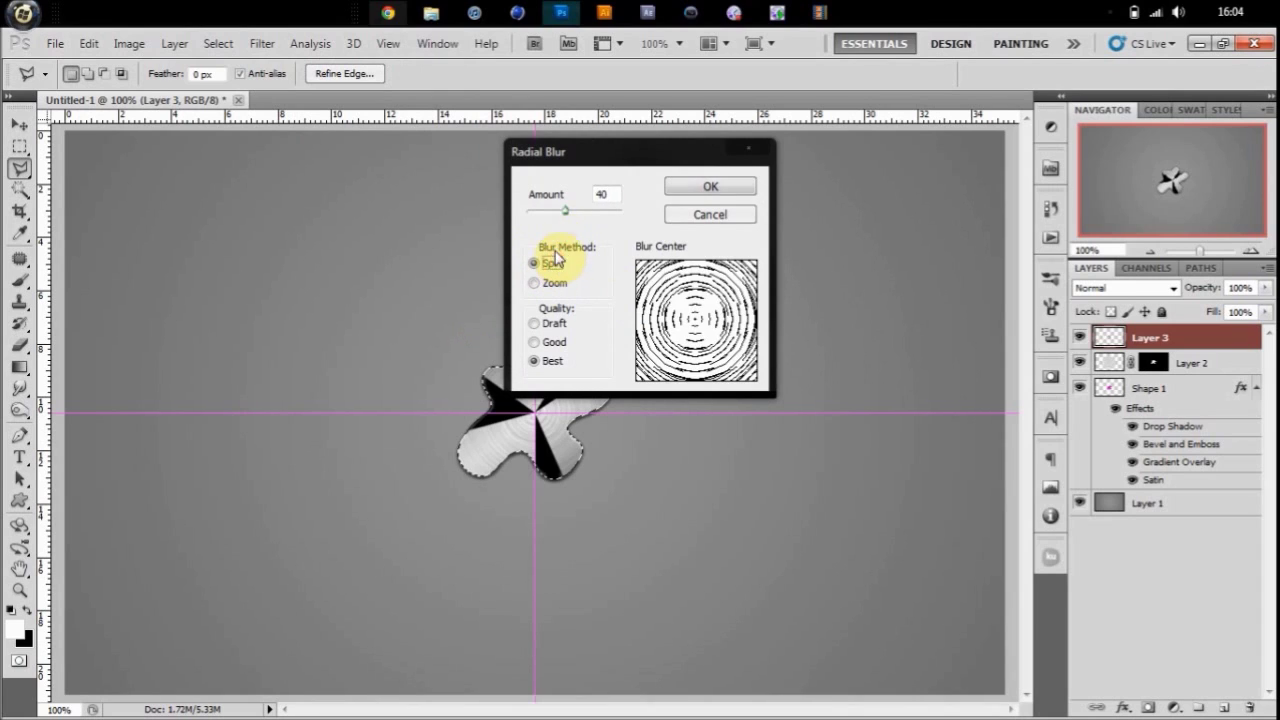
pyautogui.click(606, 195)
pyautogui.write('20')
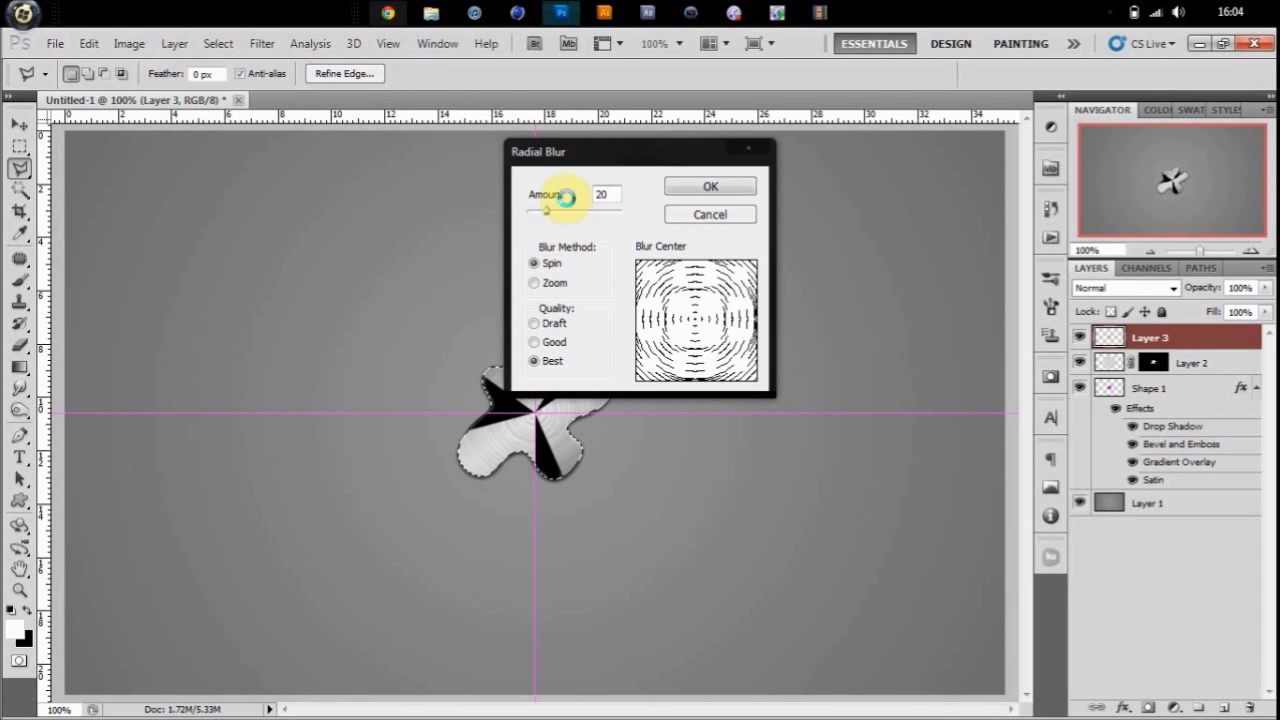
pyautogui.press('Return')
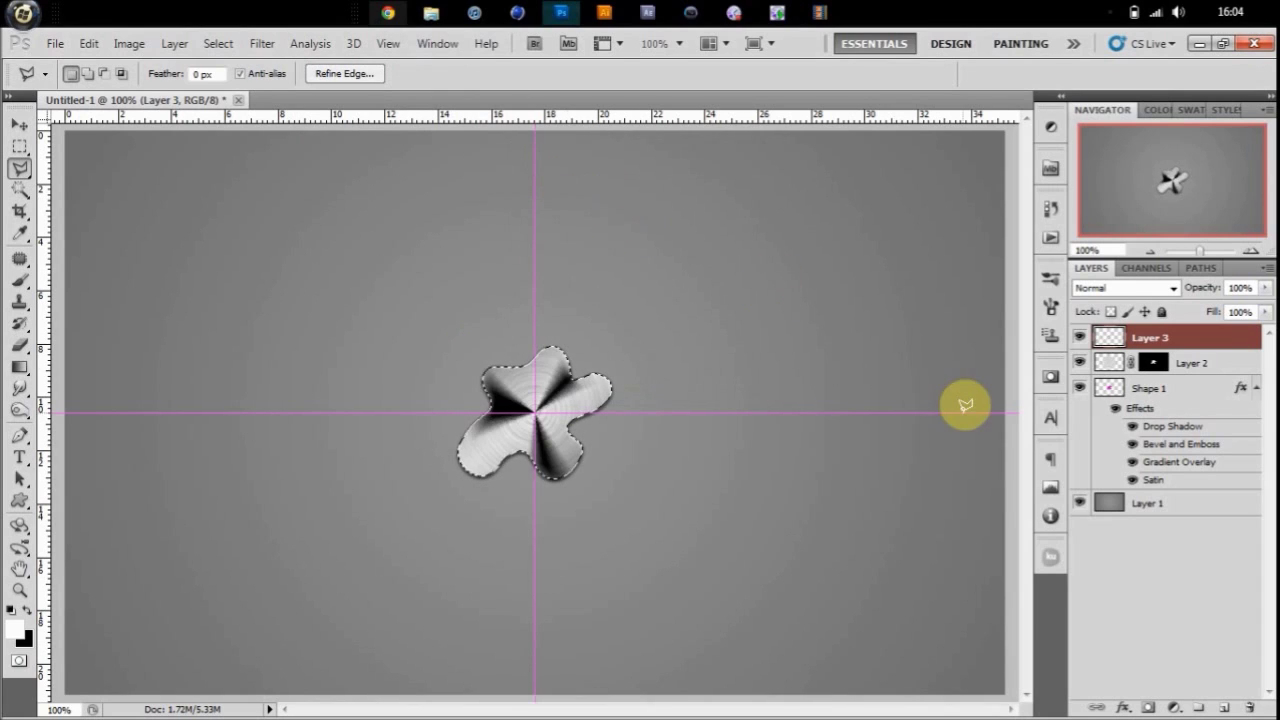
pyautogui.moveTo(1200, 288); pyautogui.dragTo(1105, 297)
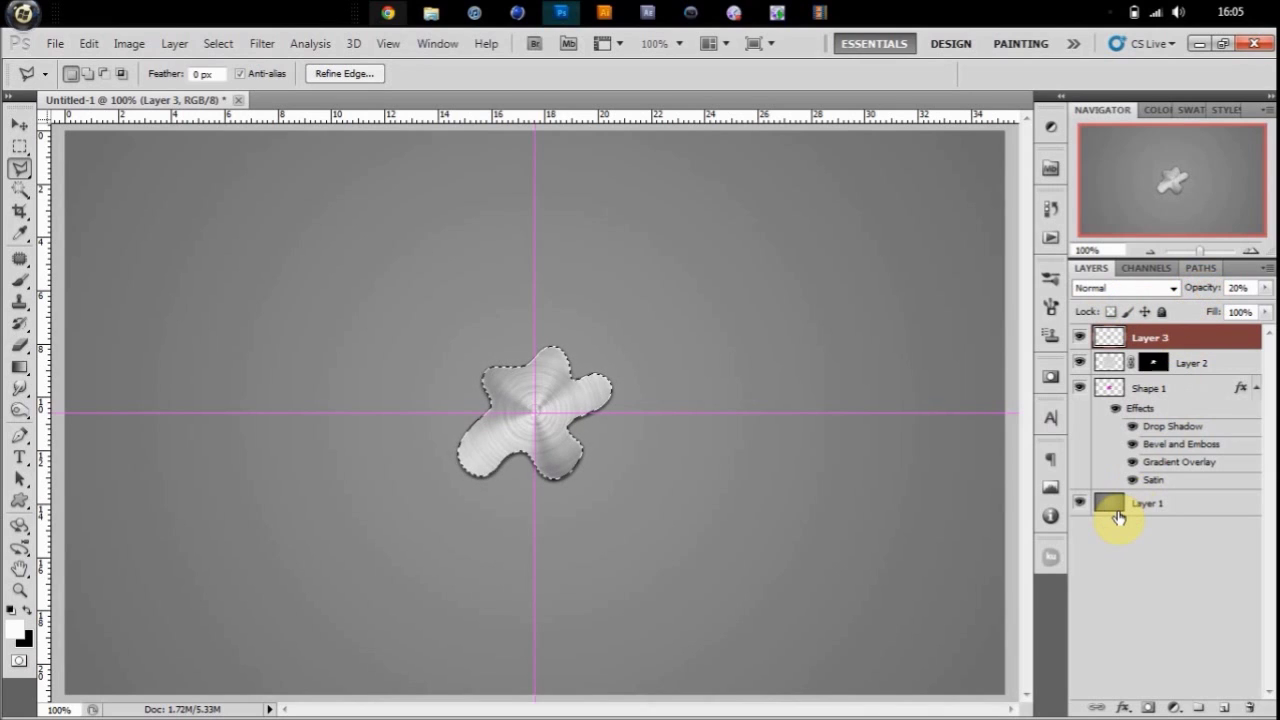
# Deselect, duplicate Layer 3 as Layer 3 copy, and reapply the spin blur with Ctrl+F
pyautogui.hotkey('ctrl', 'd')
pyautogui.hotkey('ctrl', 'shift', 'n')
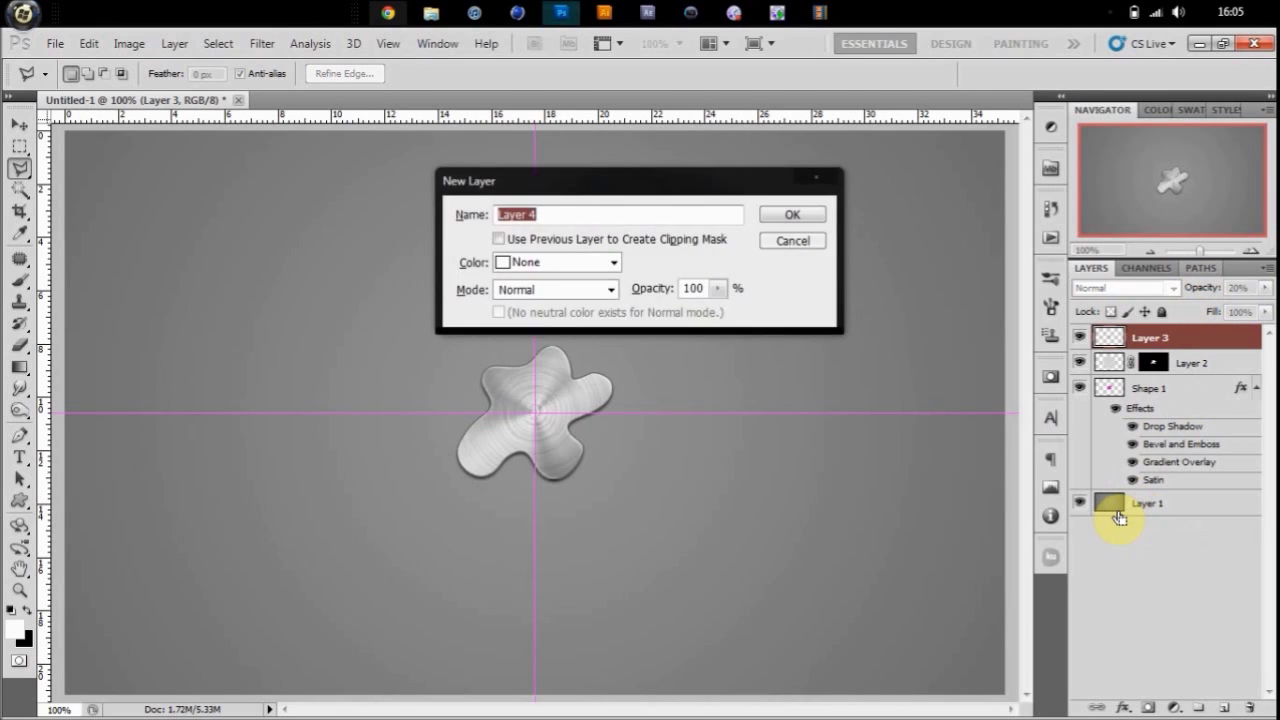
pyautogui.press('Return')
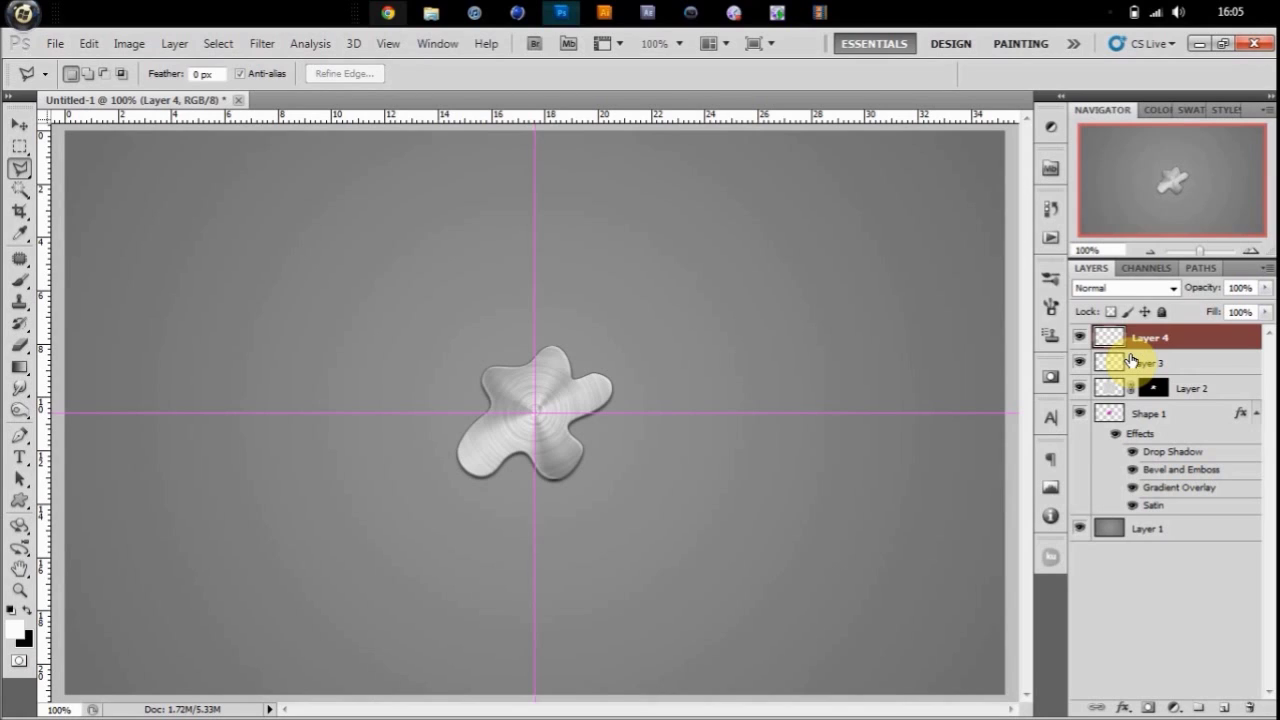
pyautogui.hotkey('ctrl', 'e')
pyautogui.hotkey('ctrl', 'j')
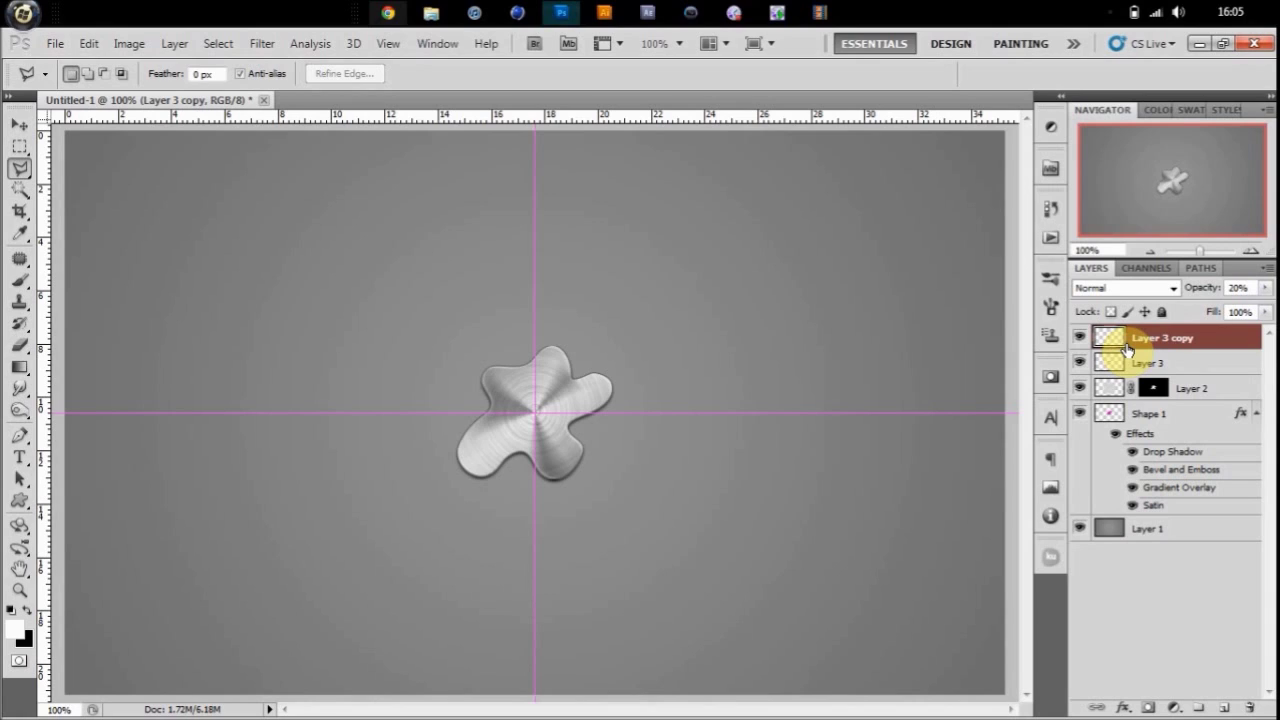
pyautogui.hotkey('ctrl', 'f')
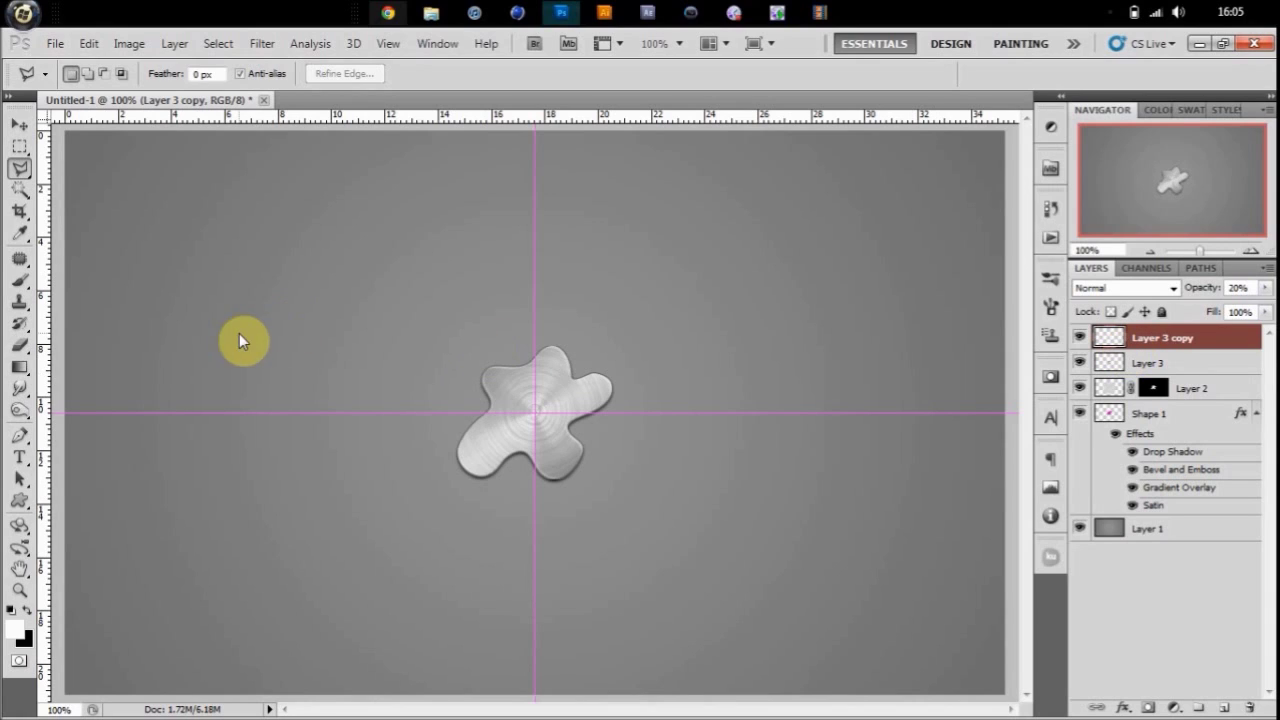
pyautogui.click(22, 125)
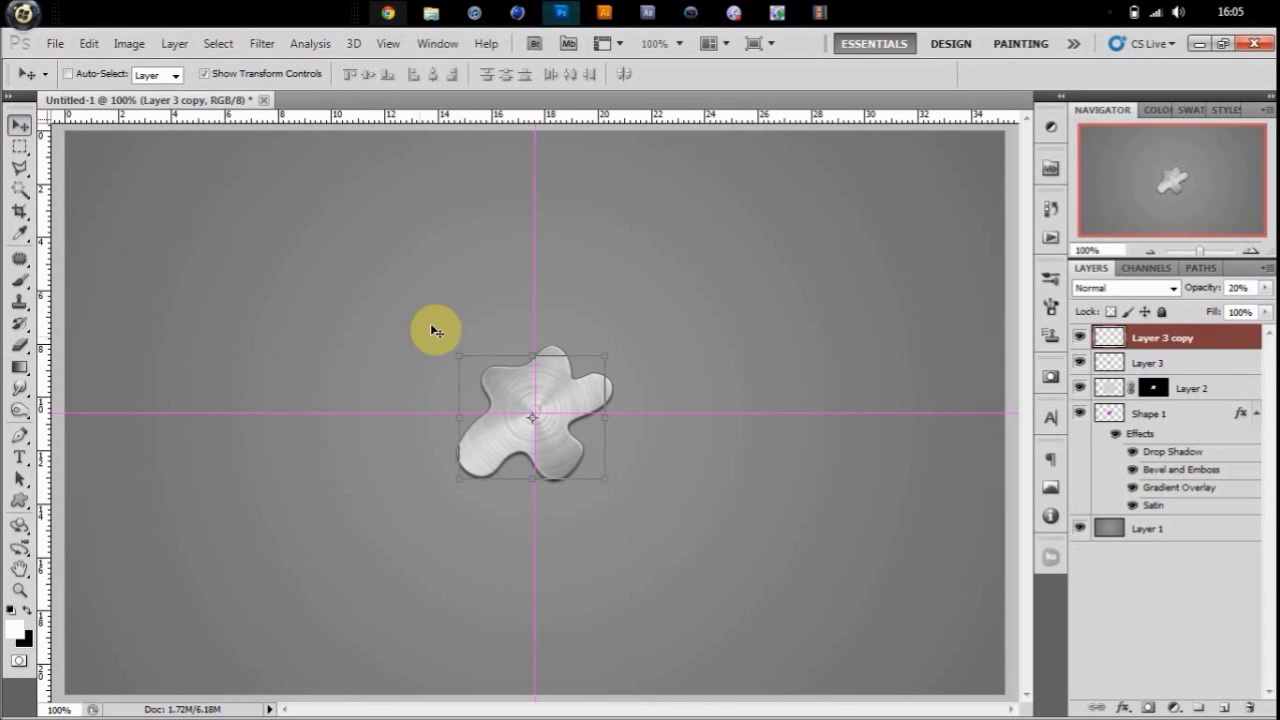
# Rotate and scale up Layer 3 copy, then raise its opacity to 63%
pyautogui.moveTo(448, 350); pyautogui.dragTo(646, 265)
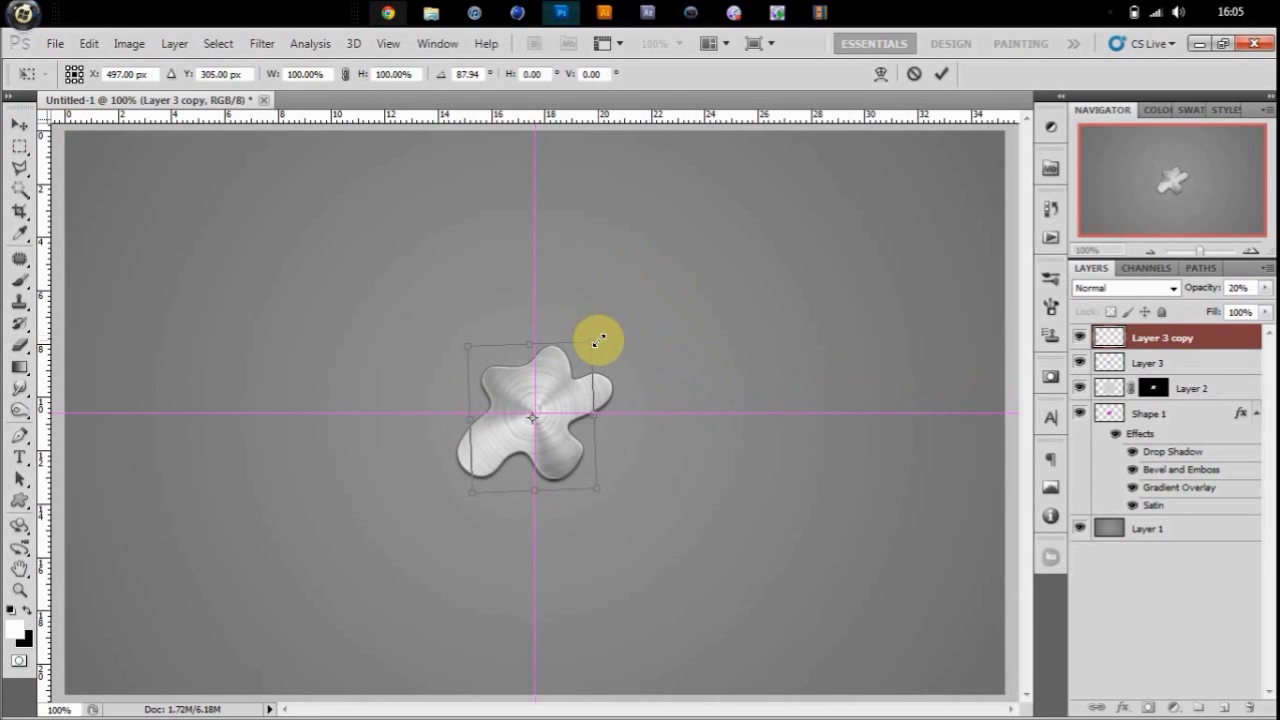
pyautogui.moveTo(598, 341); pyautogui.dragTo(643, 303)
pyautogui.press('Return')
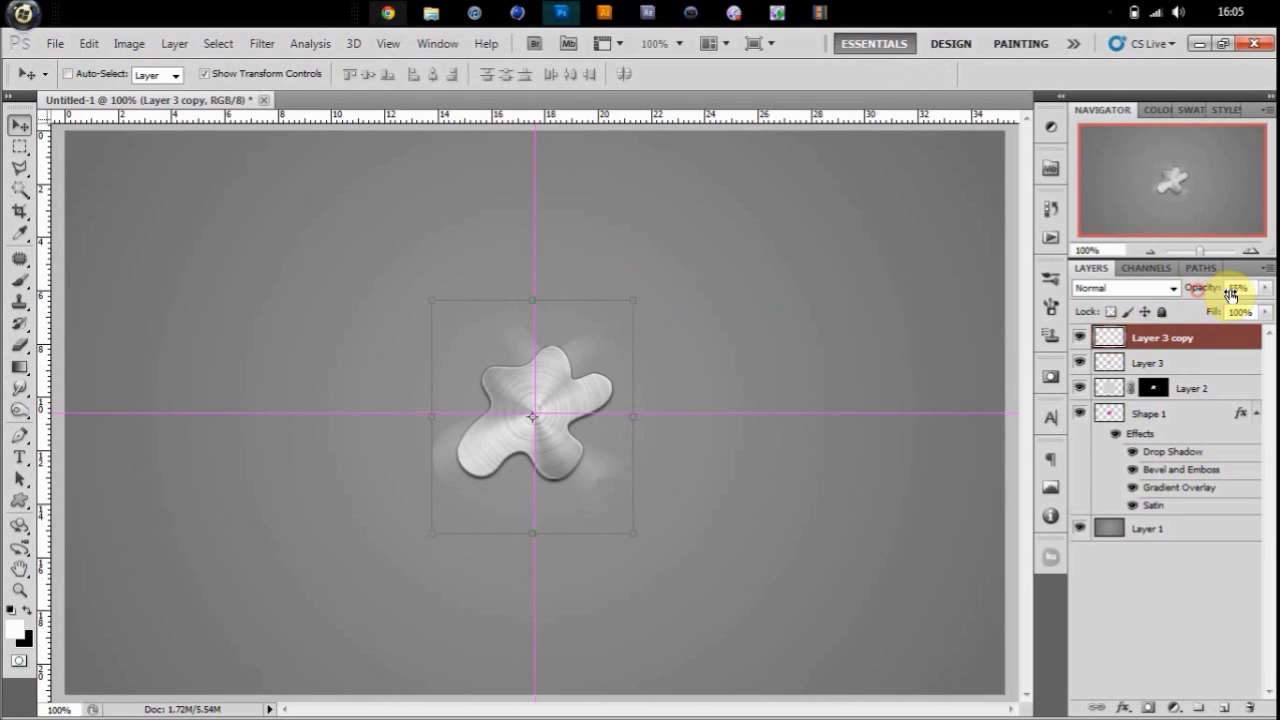
pyautogui.moveTo(1229, 288)
pyautogui.mouseDown()
pyautogui.moveTo(1265, 300)
pyautogui.moveTo(1175, 298)
pyautogui.mouseUp()
pyautogui.moveTo(640, 286); pyautogui.dragTo(604, 273)
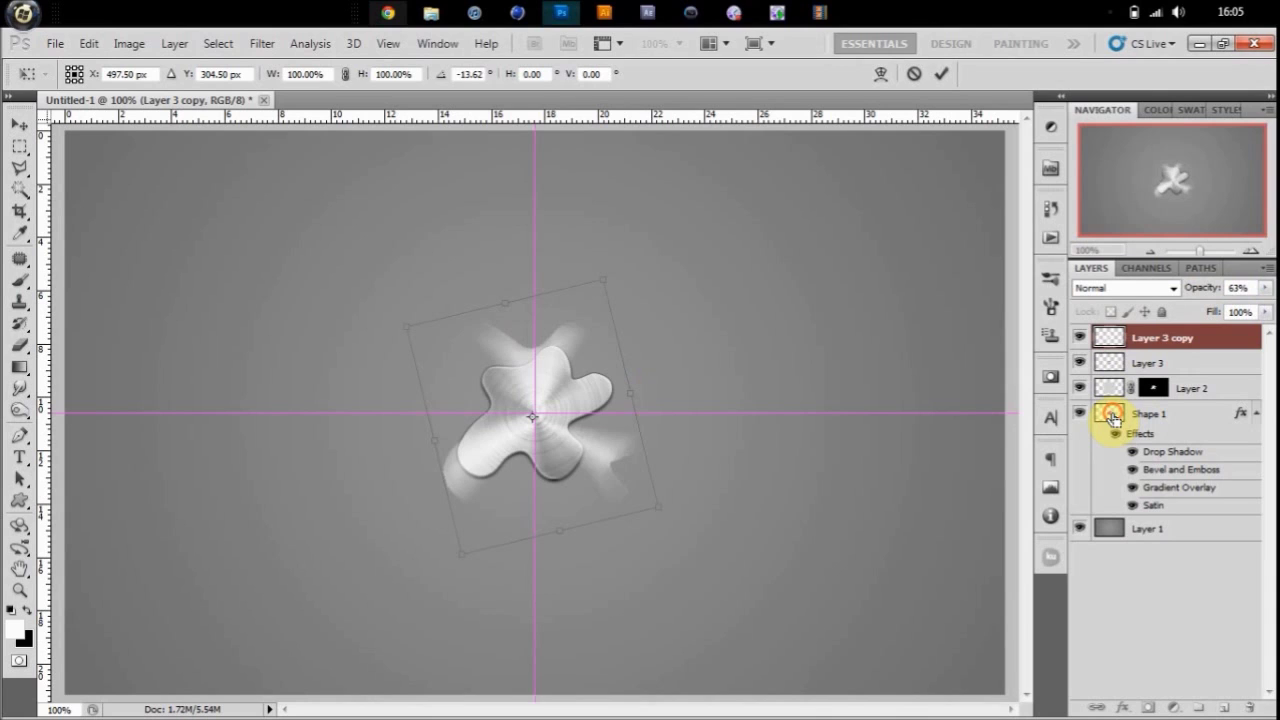
pyautogui.press('Escape')
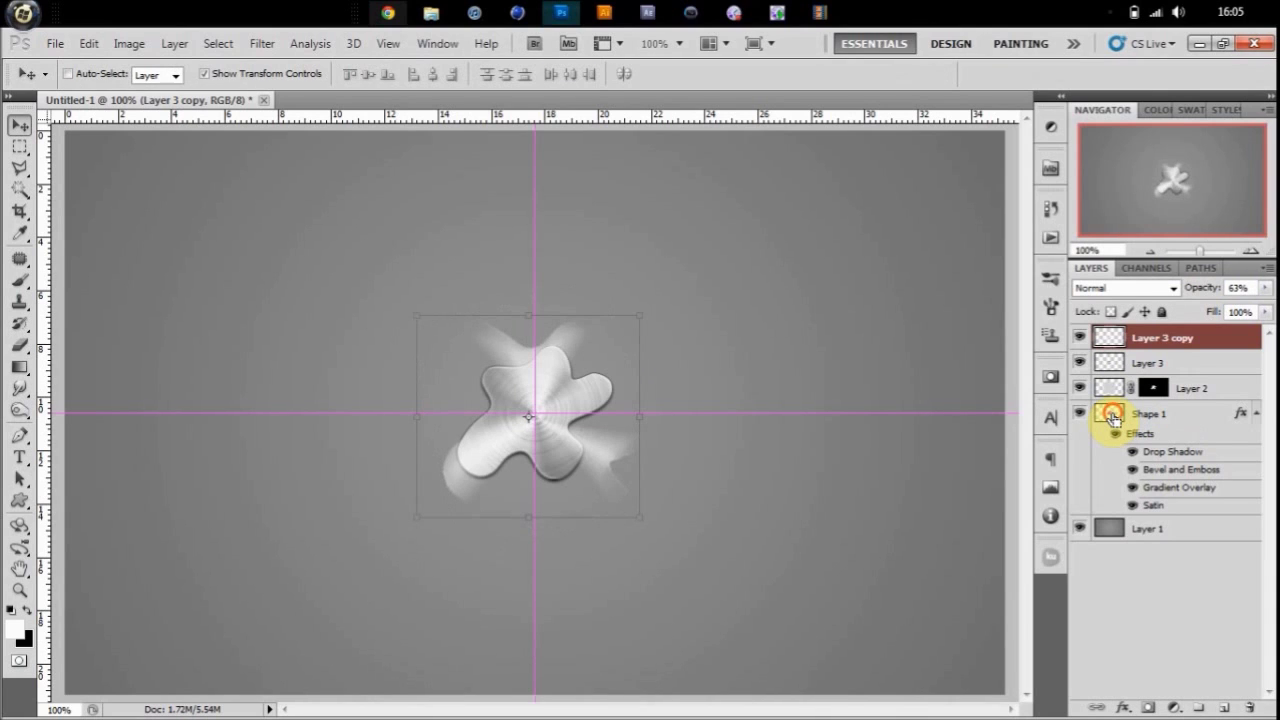
# Load the Shape 1 outline, add a Reveal Selection mask to Layer 3 copy, set opacity 40%
pyautogui.keyDown('ctrl'); pyautogui.click(1110, 415); pyautogui.keyUp('ctrl')
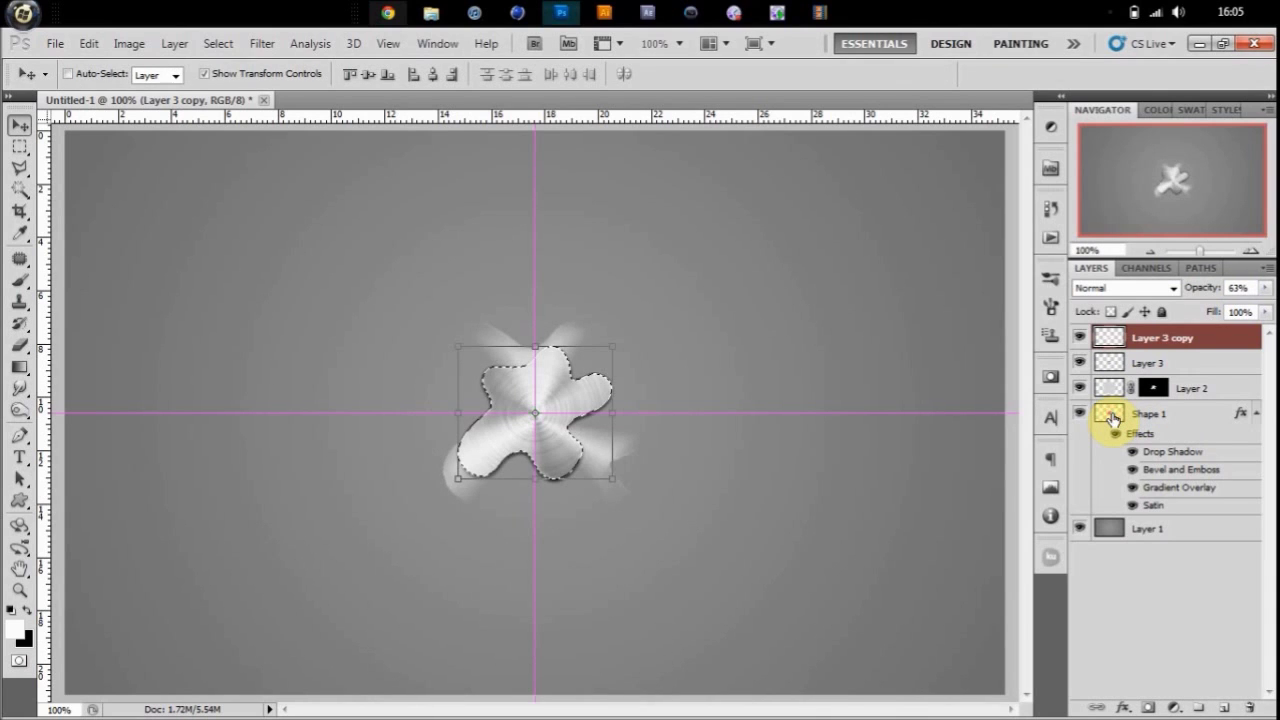
pyautogui.click(216, 44)
pyautogui.moveTo(175, 44)
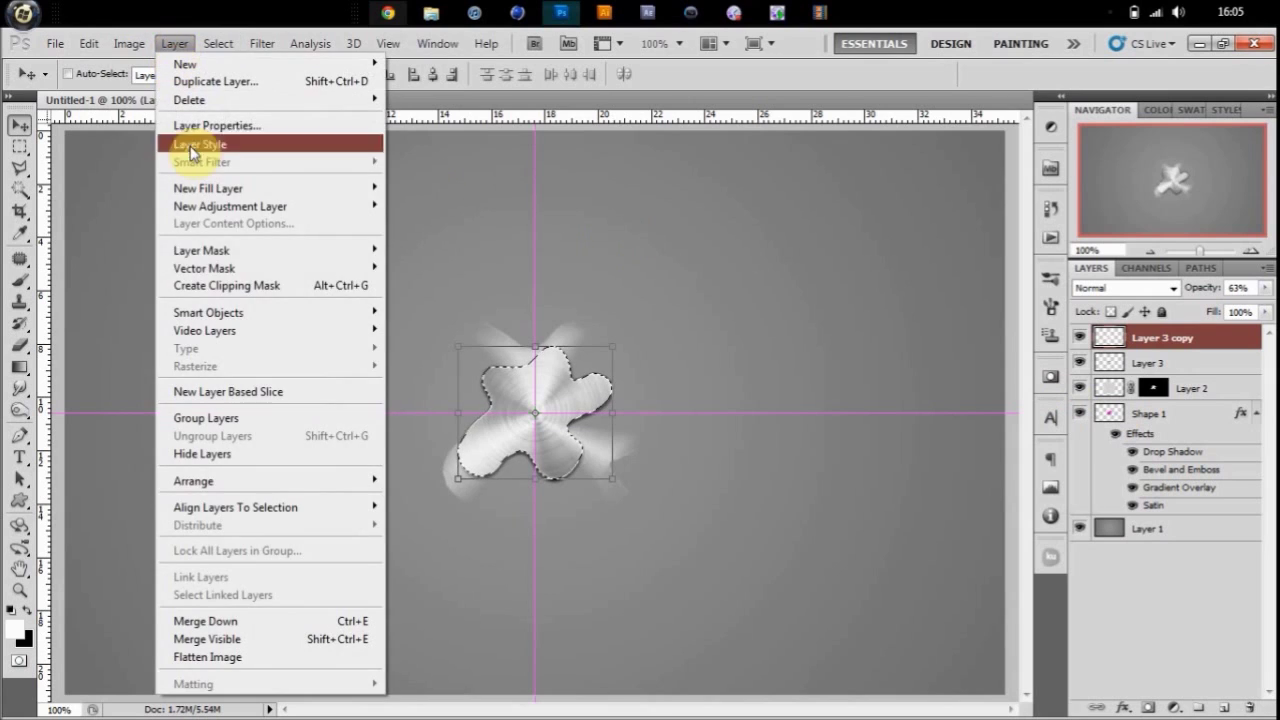
pyautogui.moveTo(338, 252)
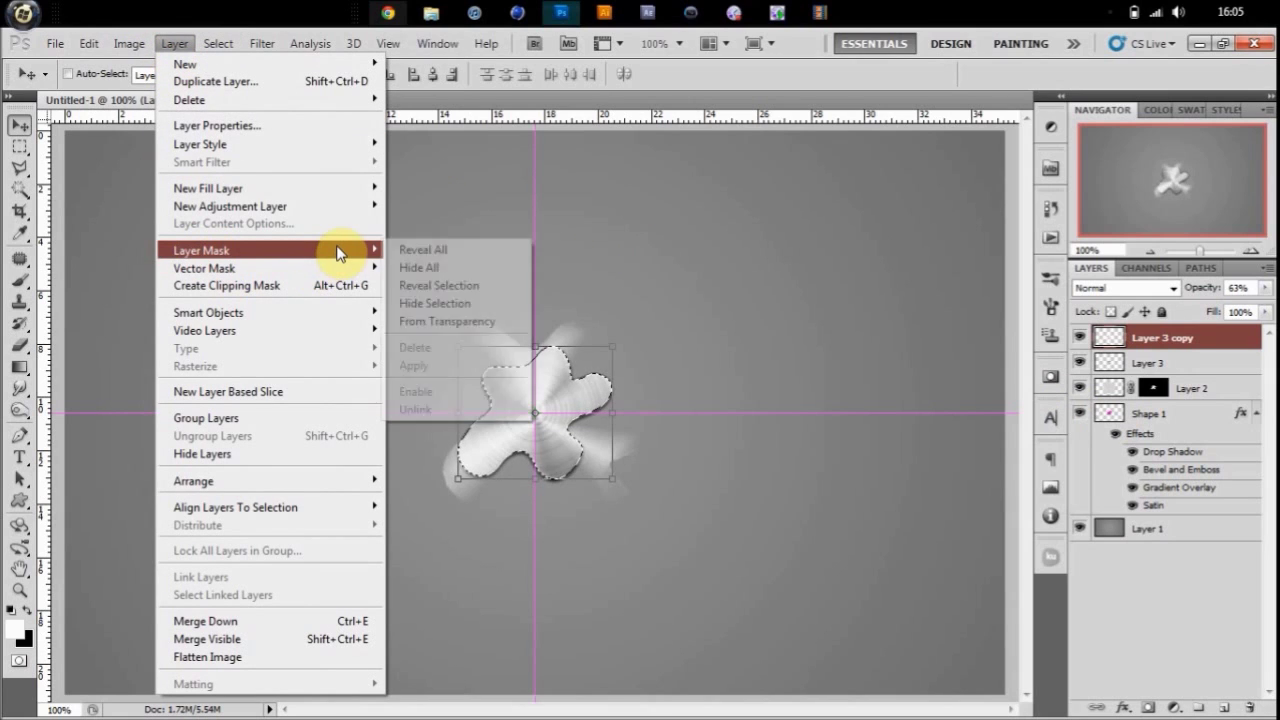
pyautogui.click(465, 286)
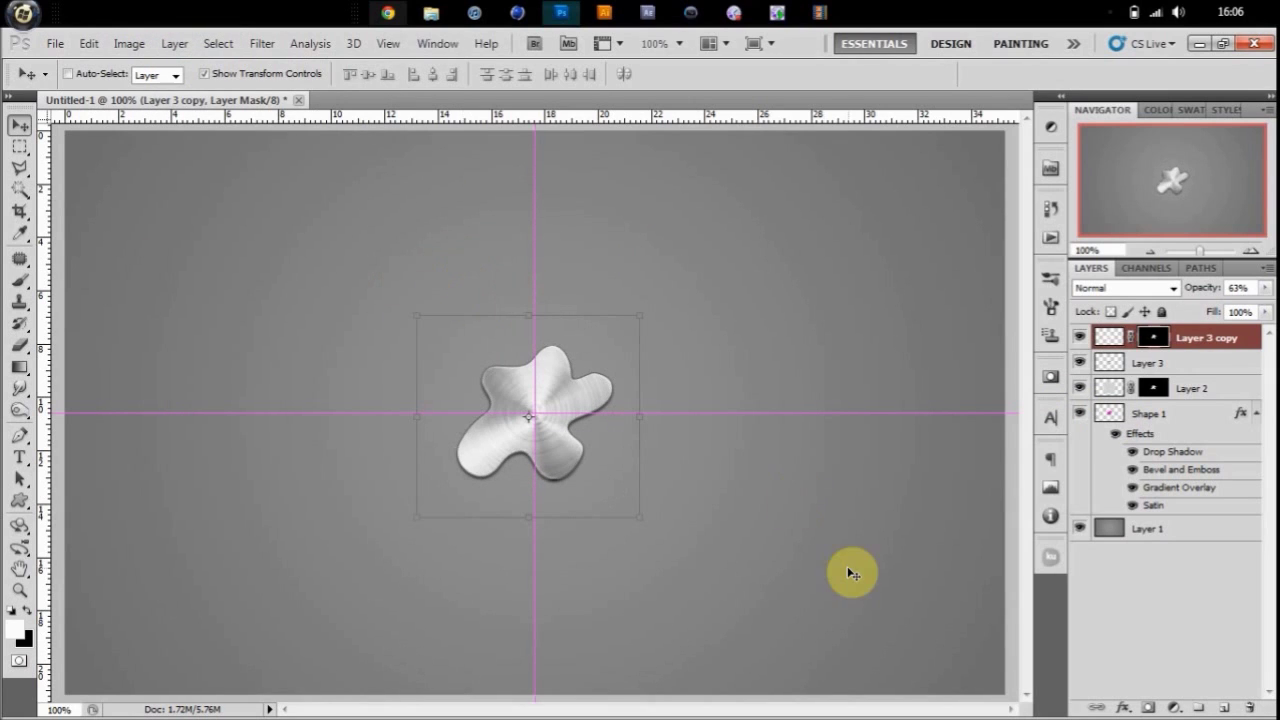
pyautogui.moveTo(1207, 293); pyautogui.dragTo(1183, 294)
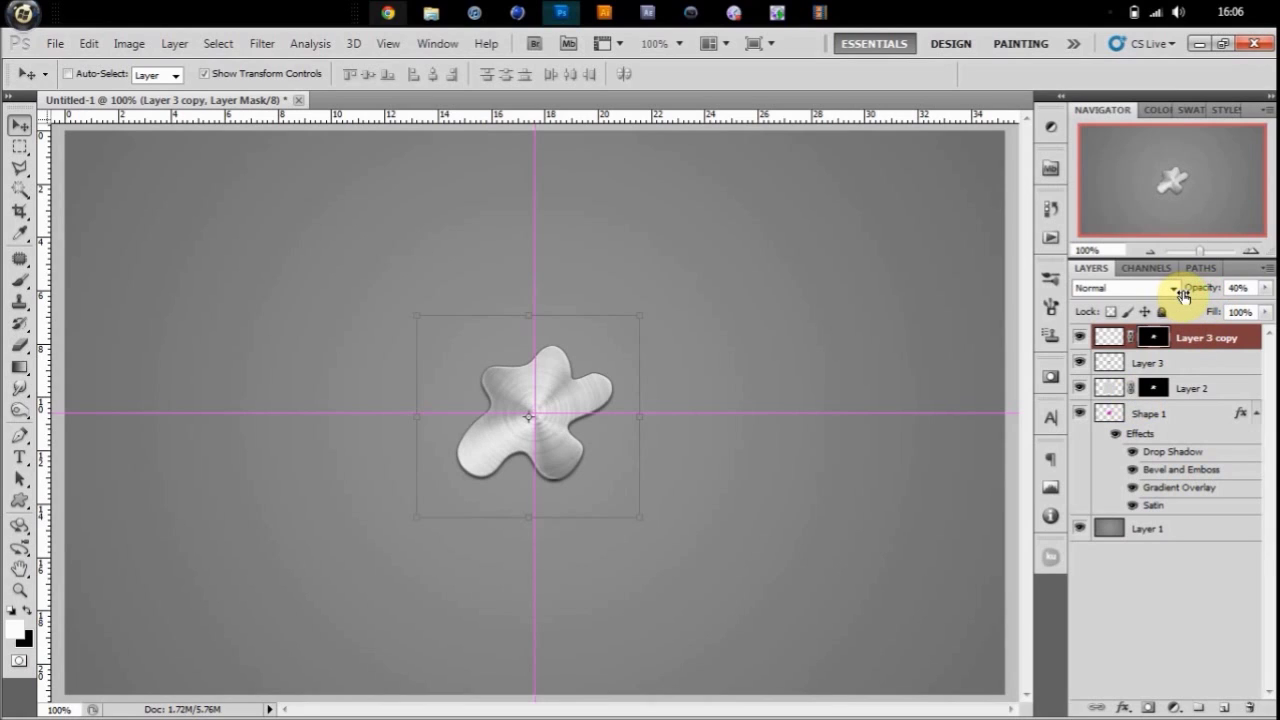